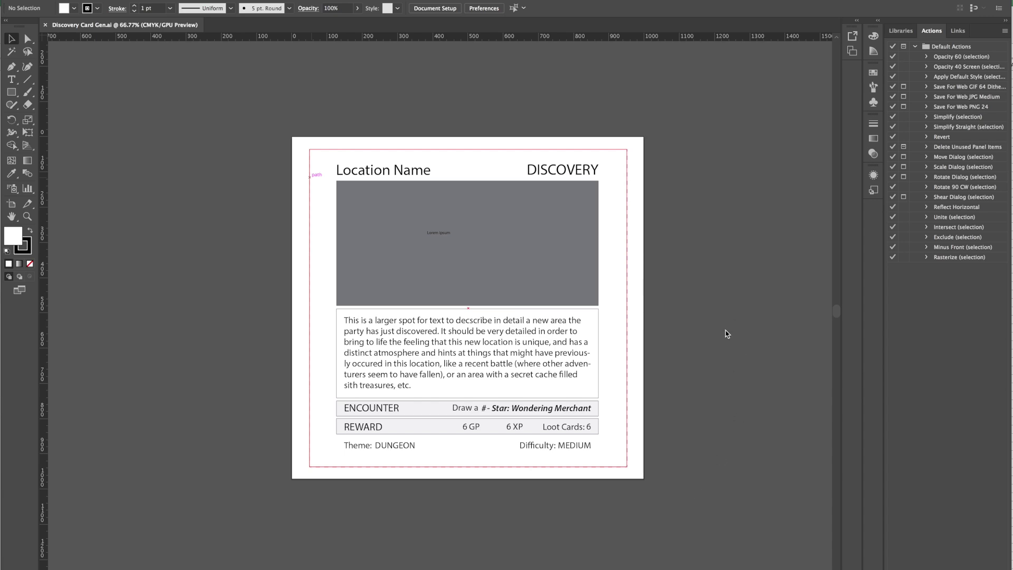
Switch to Excel and examine the card data's column headers, from Area Name to Encounter Visibility
key("super+Tab")
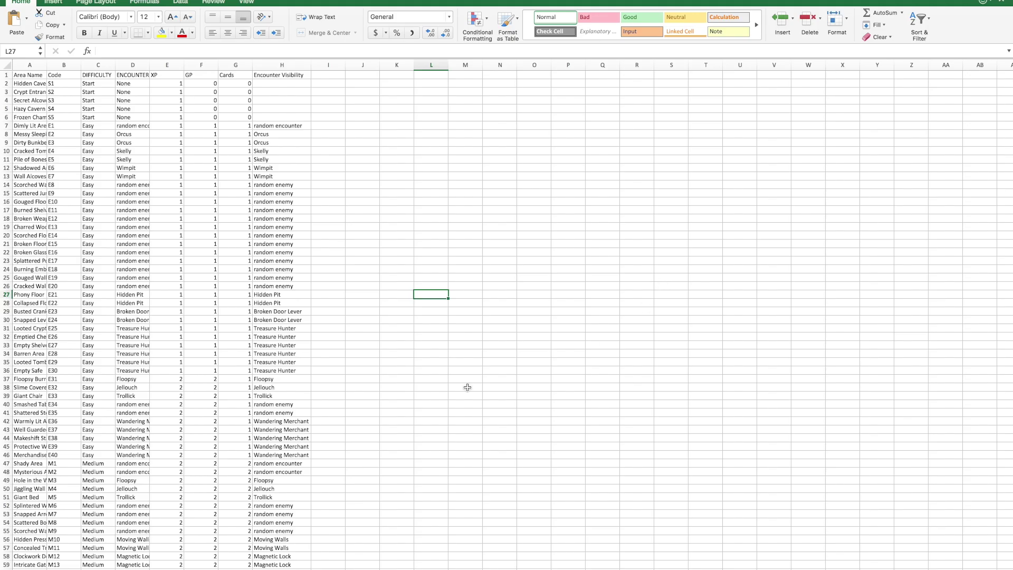
scroll(306, 240, "down", 1)
scroll(311, 279, "up", 1)
key("ctrl+Home")
left_click_drag(31, 75, 30, 126)
left_click_drag(64, 75, 64, 126)
left_click(132, 74)
left_click(281, 74)
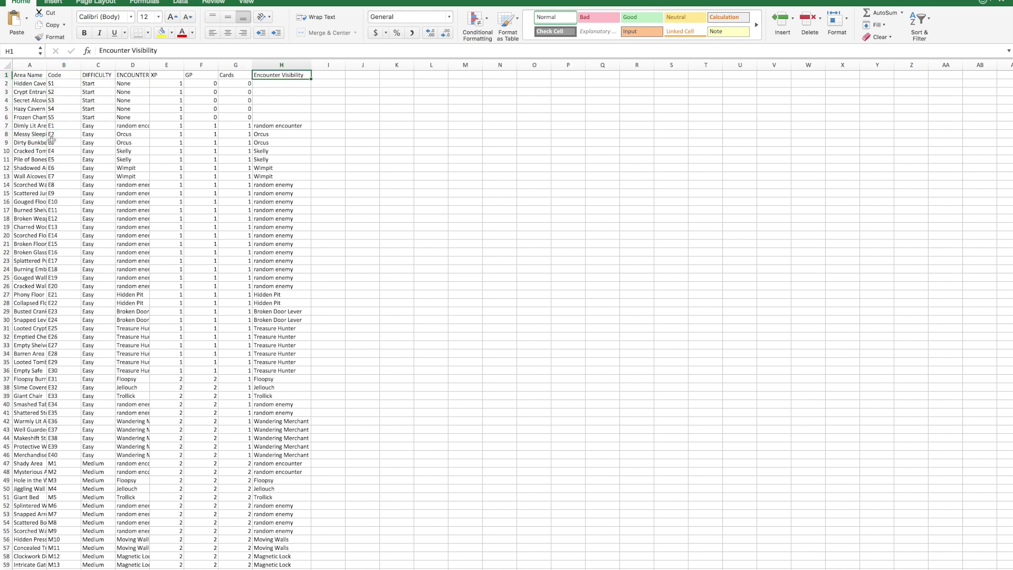
left_click(26, 77)
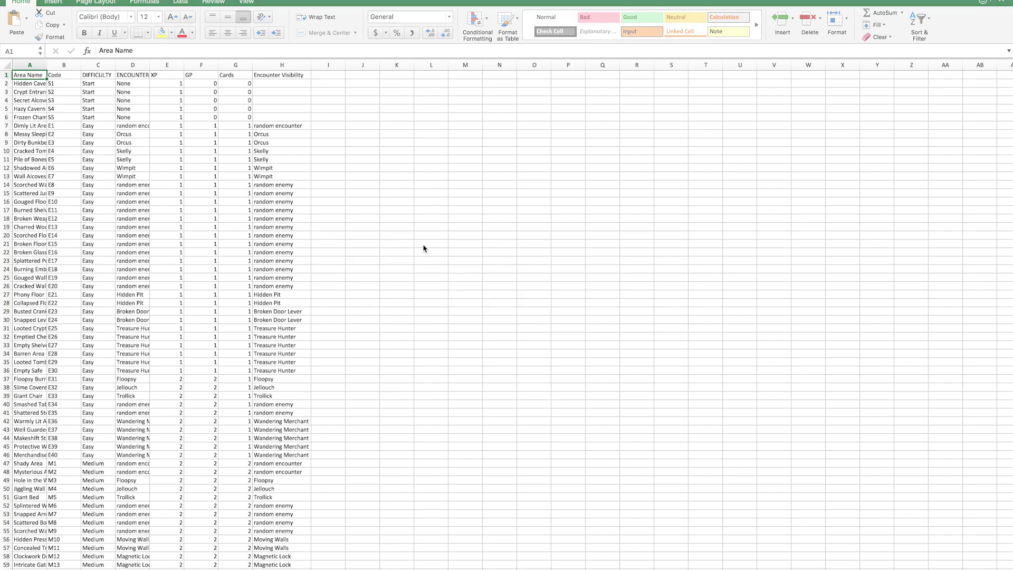
Compare the Illustrator card template with the Excel sheet, going through each header cell in row 1 from A1 to H1
key("super+Tab")
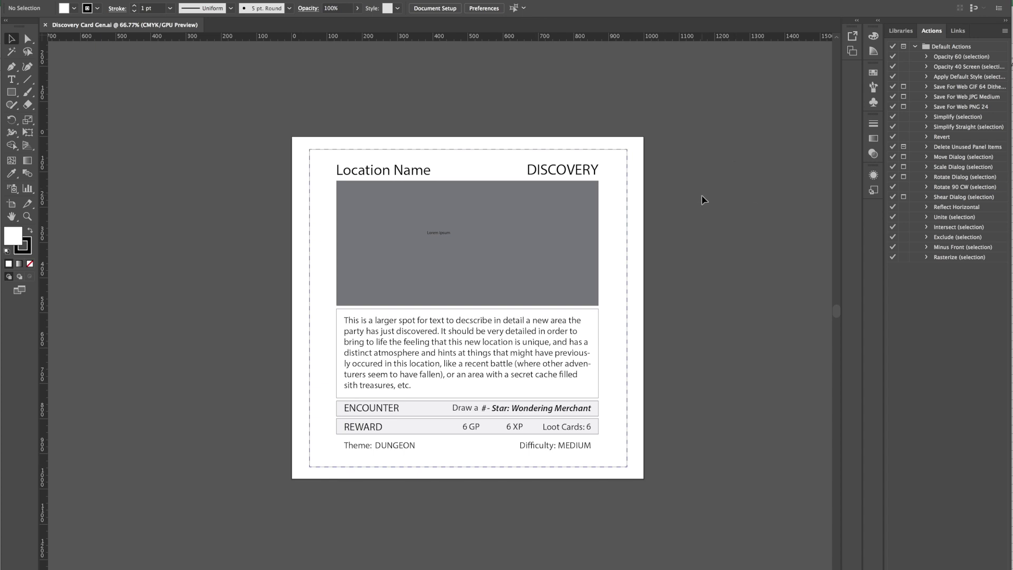
key("super+Tab")
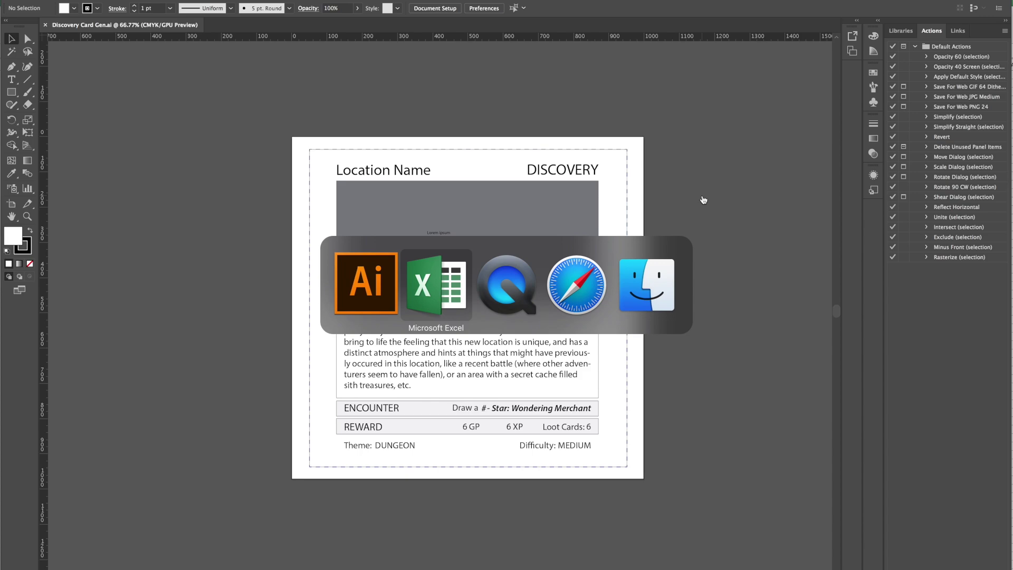
left_click(452, 284)
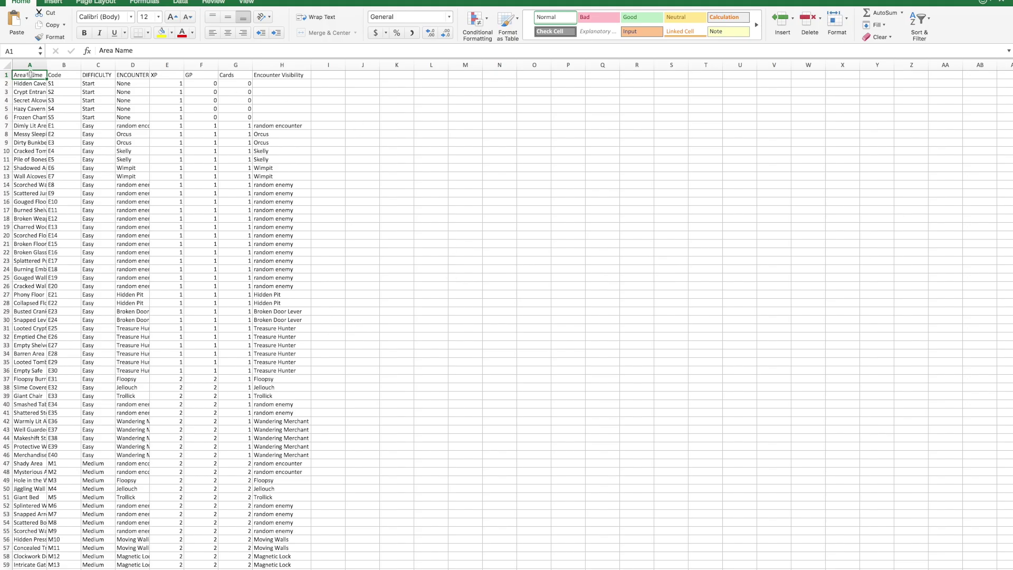
key("Right")
key("Right")
key("Right")
key("Right")
key("Right")
key("Right")
key("Right")
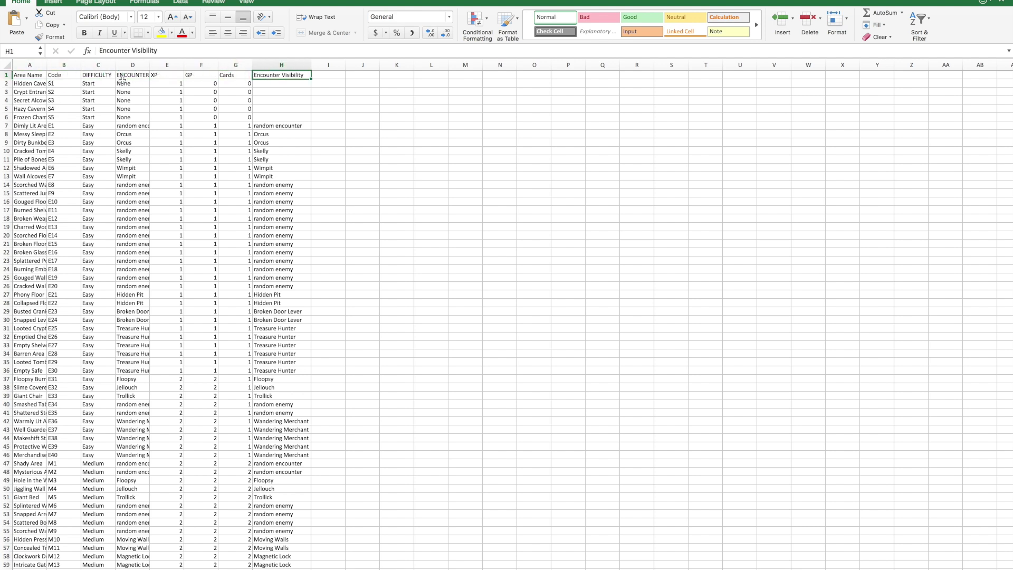
Switch to Safari and search Google for "import variables illustrator script"
key("super+Tab")
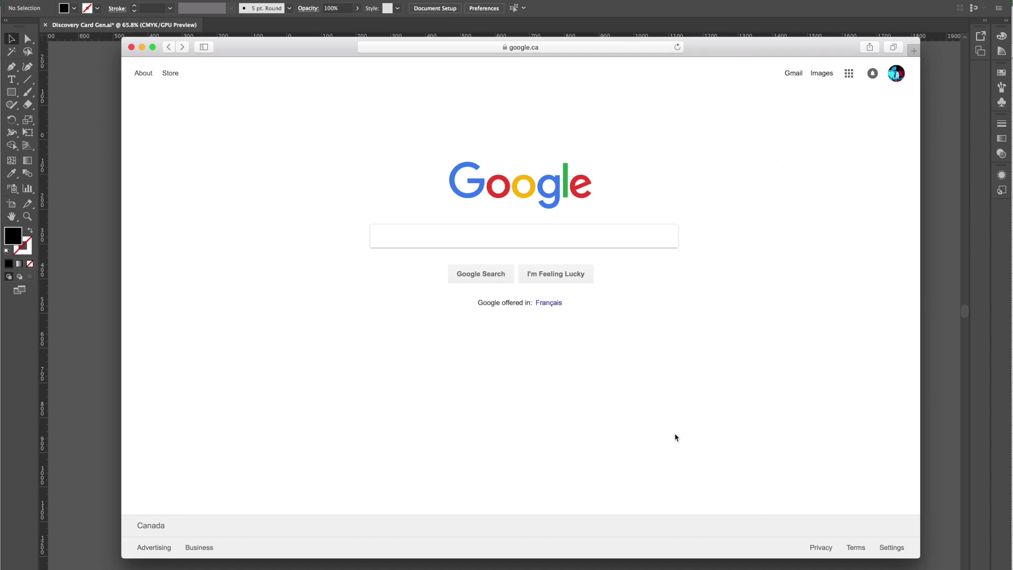
left_click(607, 245)
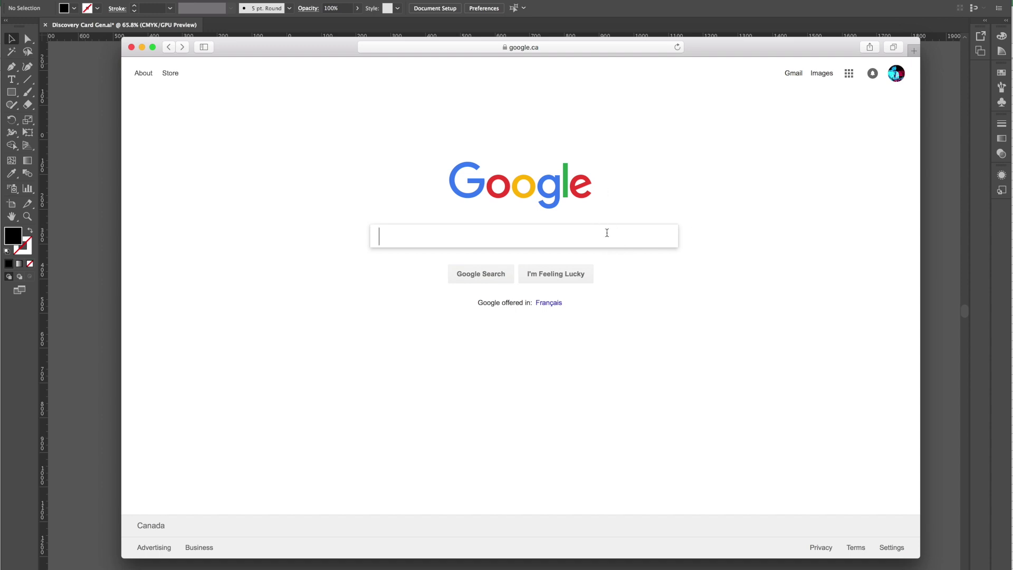
type("i")
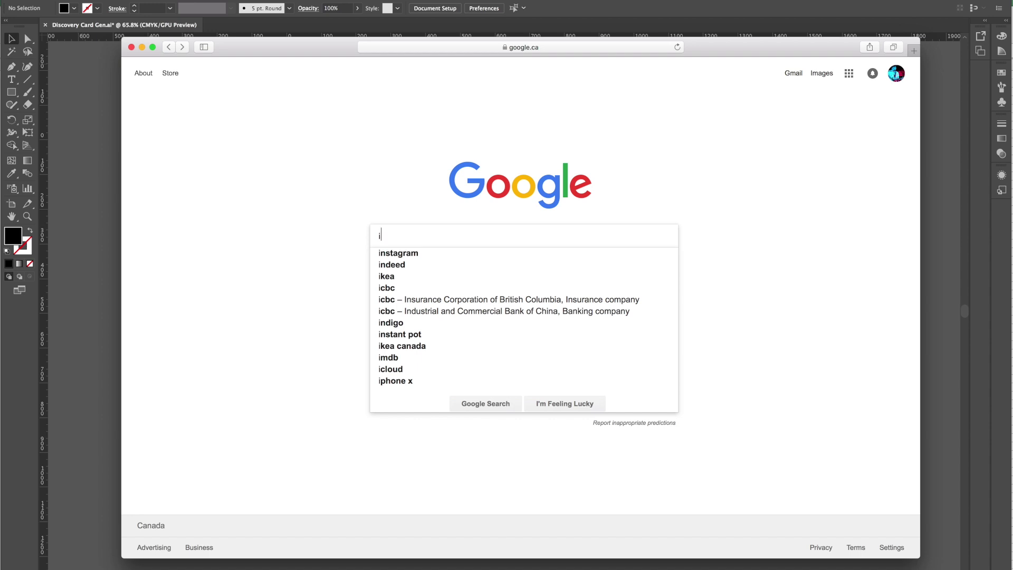
type("mport va")
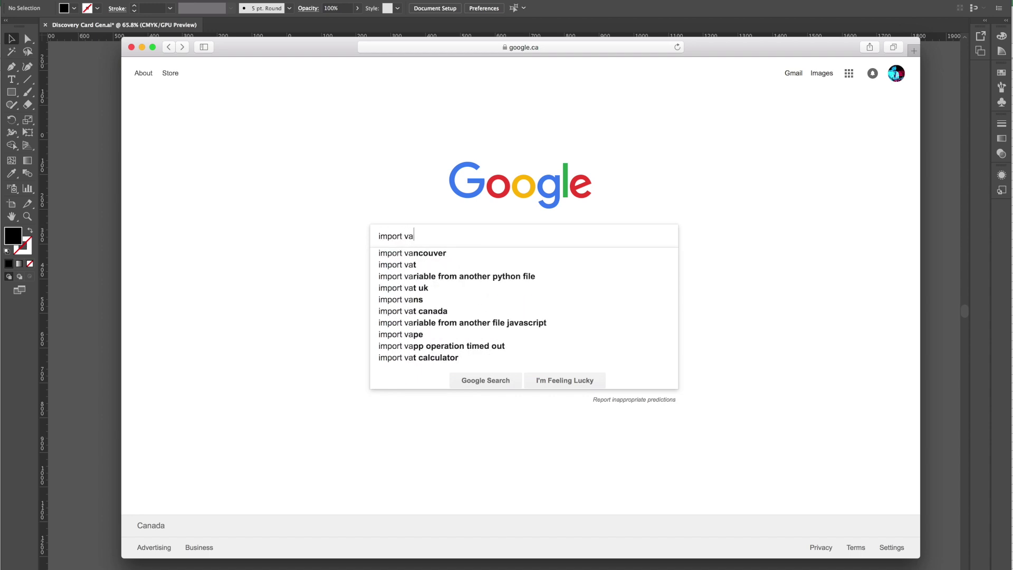
type("riables illus")
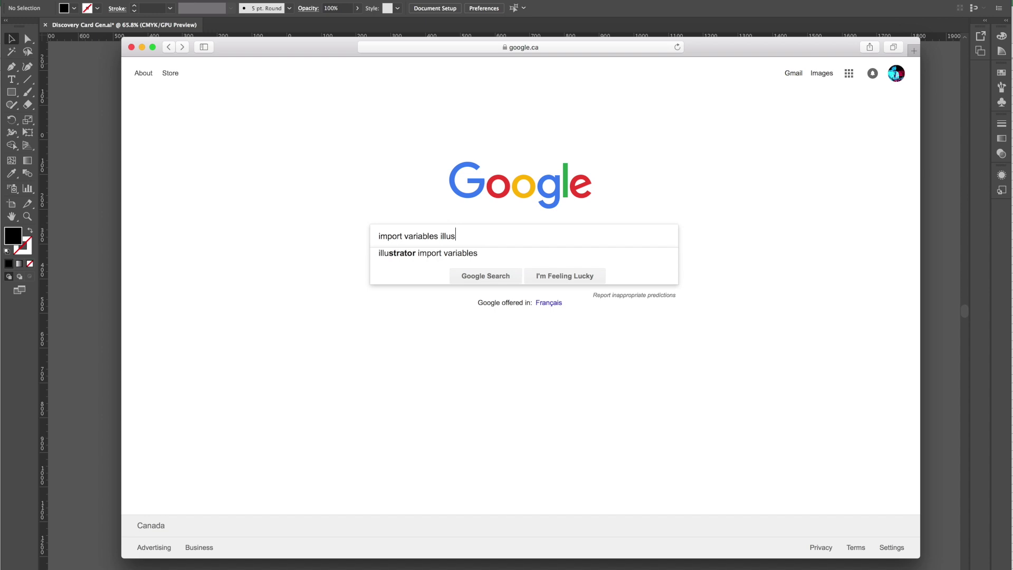
type("trator")
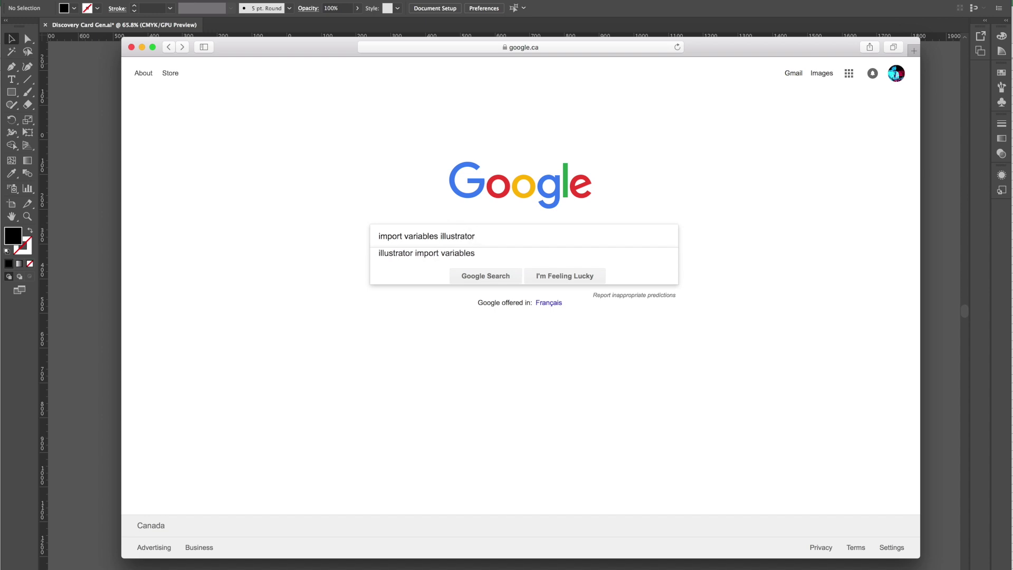
key("BackSpace")
key("BackSpace")
key("BackSpace")
type("ator script")
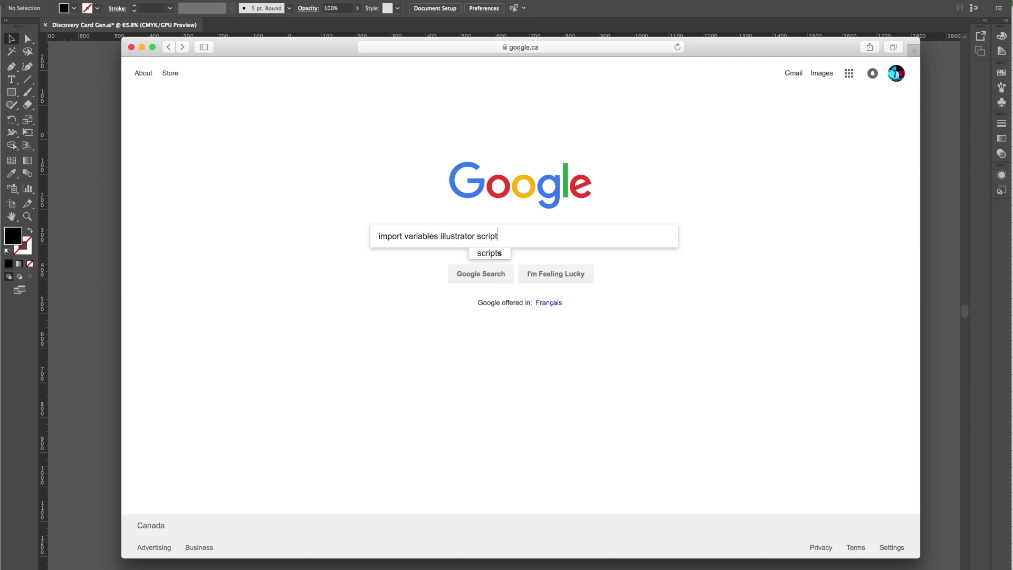
key("Return")
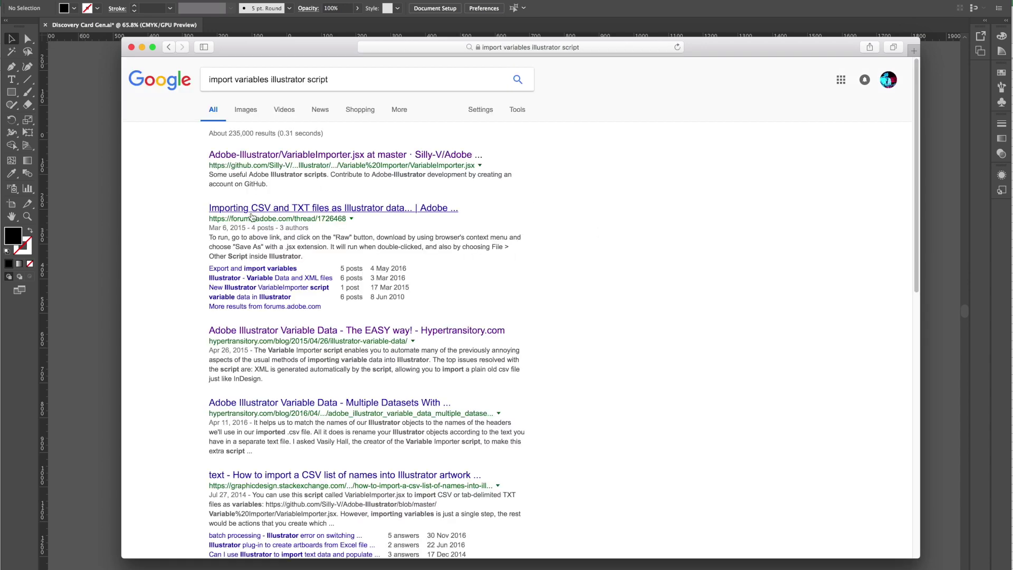
Open the GitHub search result for VariableImporter.jsx and display the script's raw source
left_click_drag(227, 166, 261, 166)
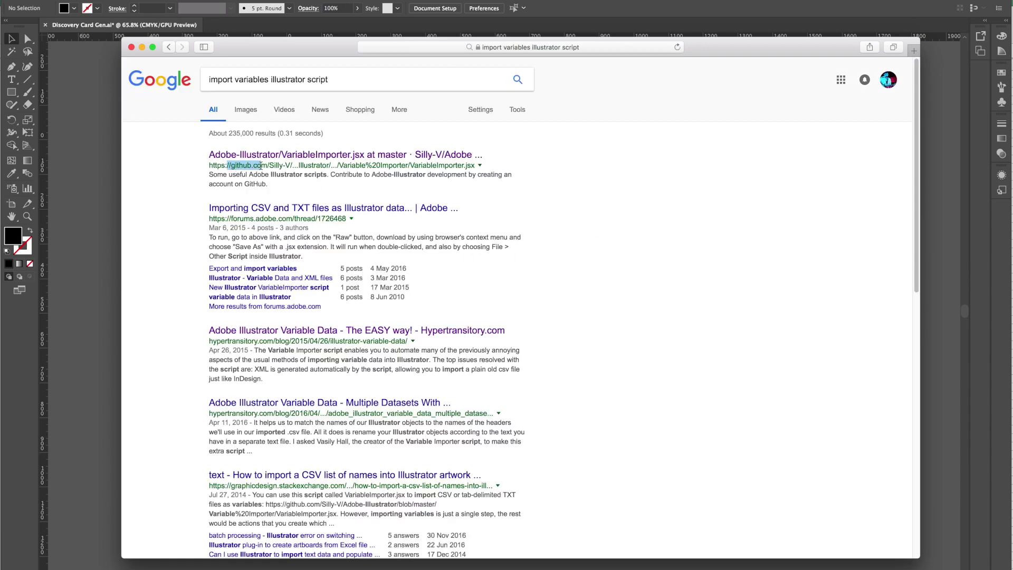
left_click(477, 185)
left_click(436, 155)
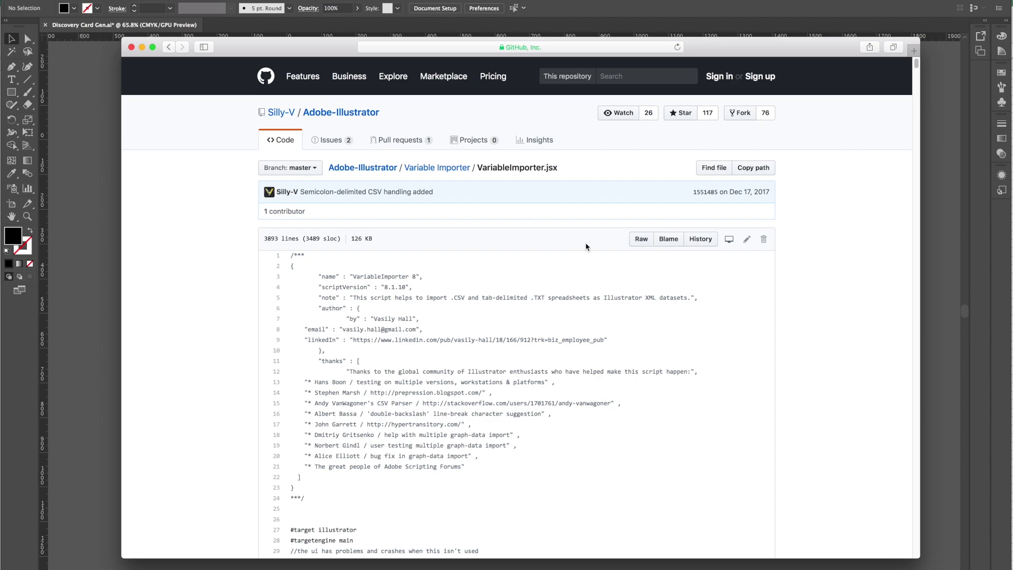
mouse_move(917, 64)
left_mouse_down()
mouse_move(916, 122)
mouse_move(917, 63)
left_mouse_up()
left_click(641, 240)
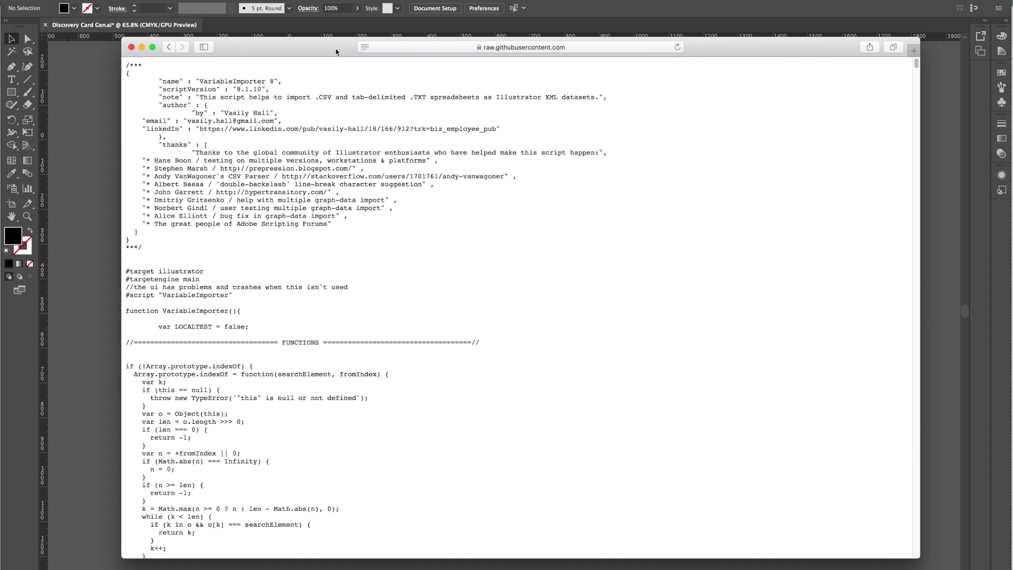
Save the raw page source as VariableImporter.jsx in the Cards Generated folder, without appending .txt, replacing the existing file
left_click_drag(318, 47, 314, 47)
left_click_drag(331, 208, 248, 192)
left_click(244, 148)
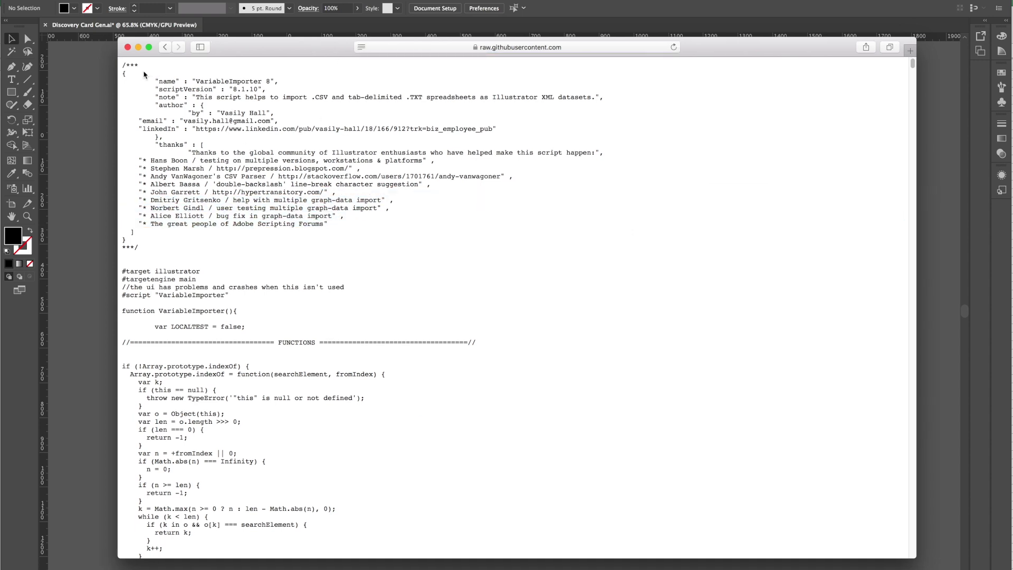
left_click(66, 1)
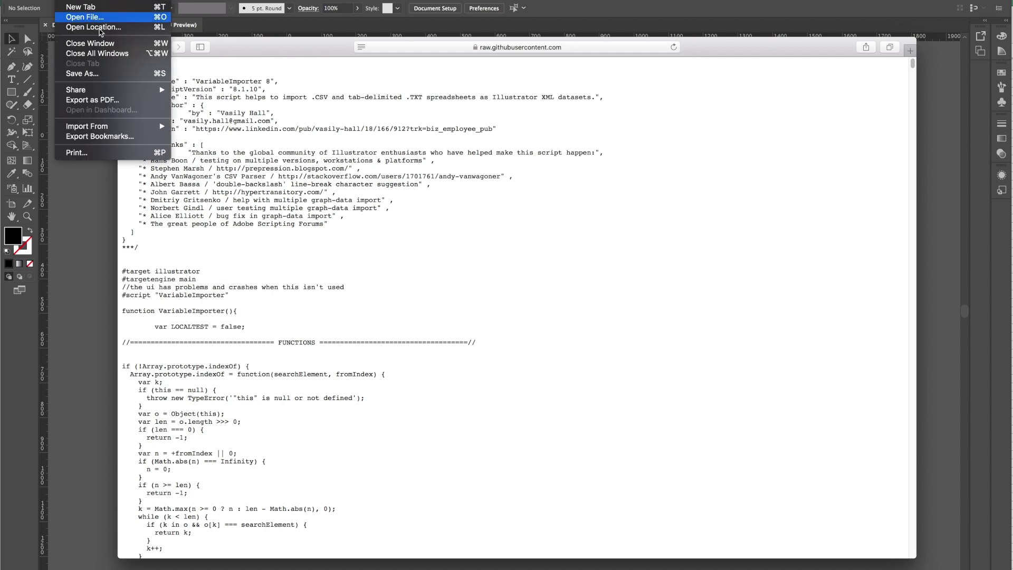
left_click(157, 75)
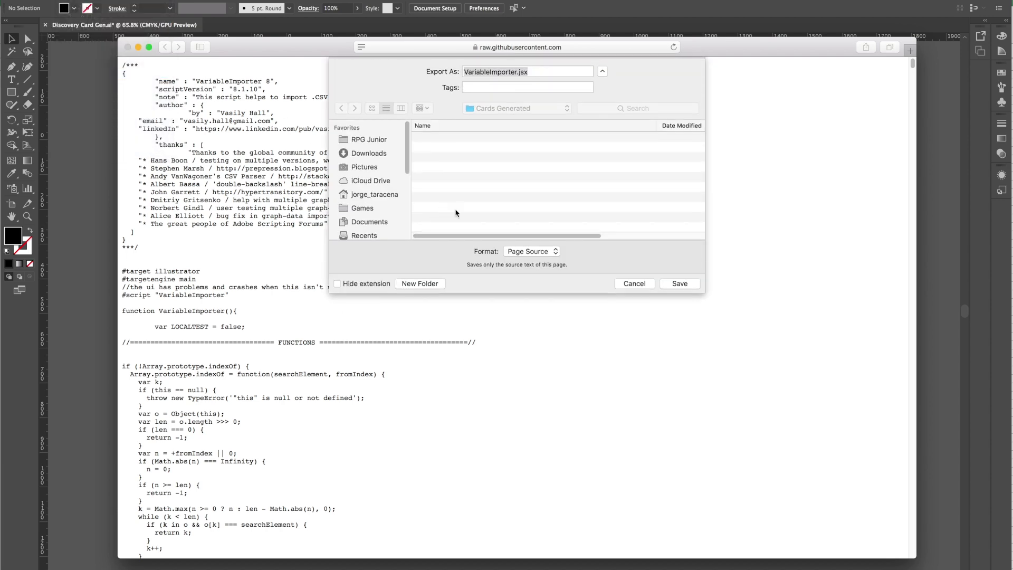
left_click(537, 254)
left_click(531, 253)
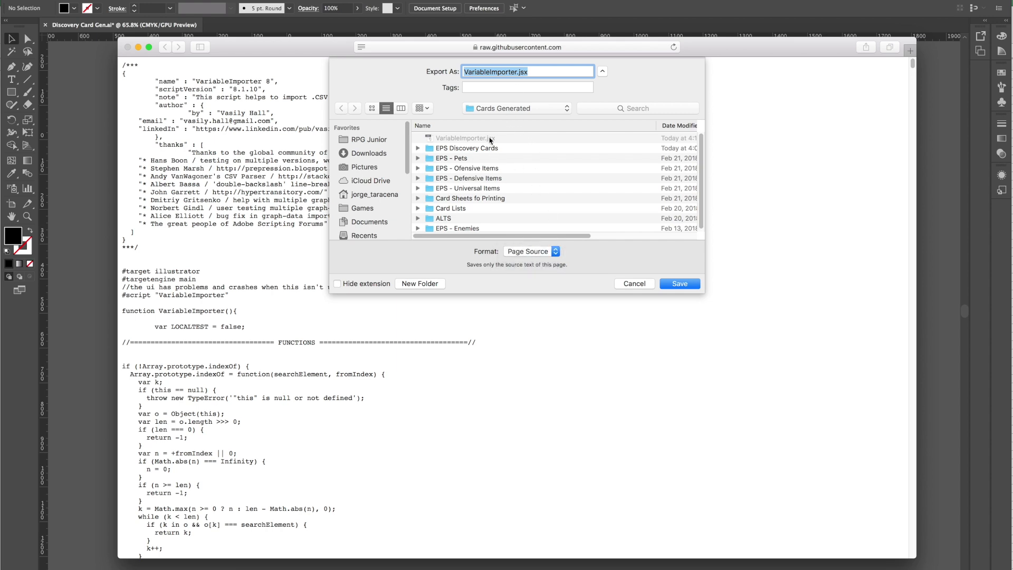
left_click(680, 284)
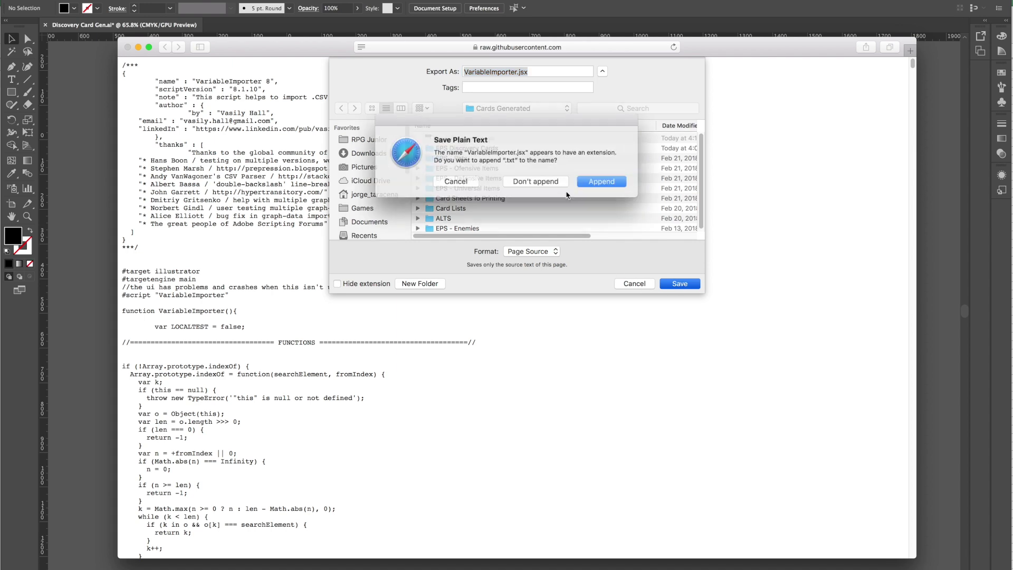
left_click(534, 181)
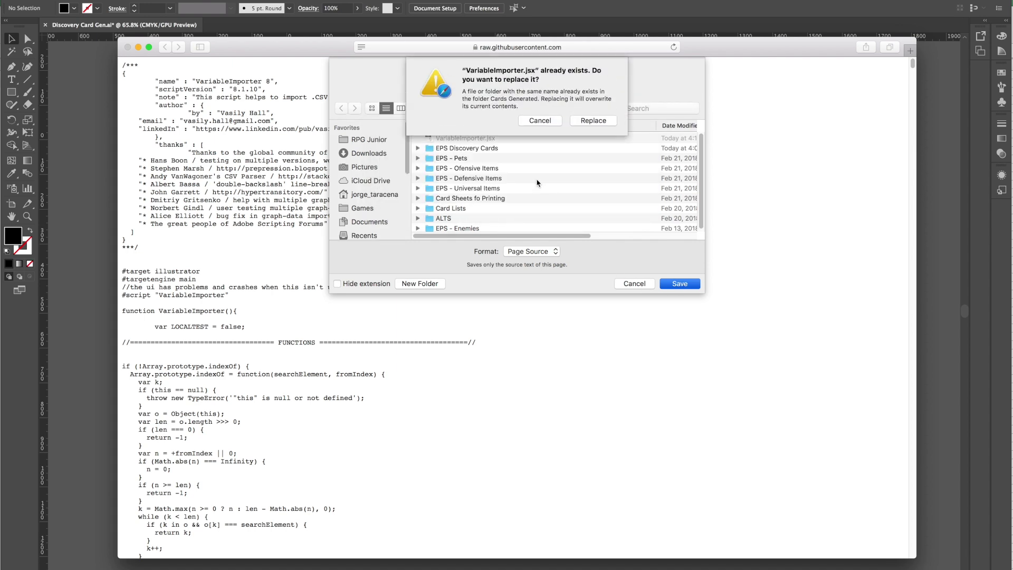
left_click(593, 121)
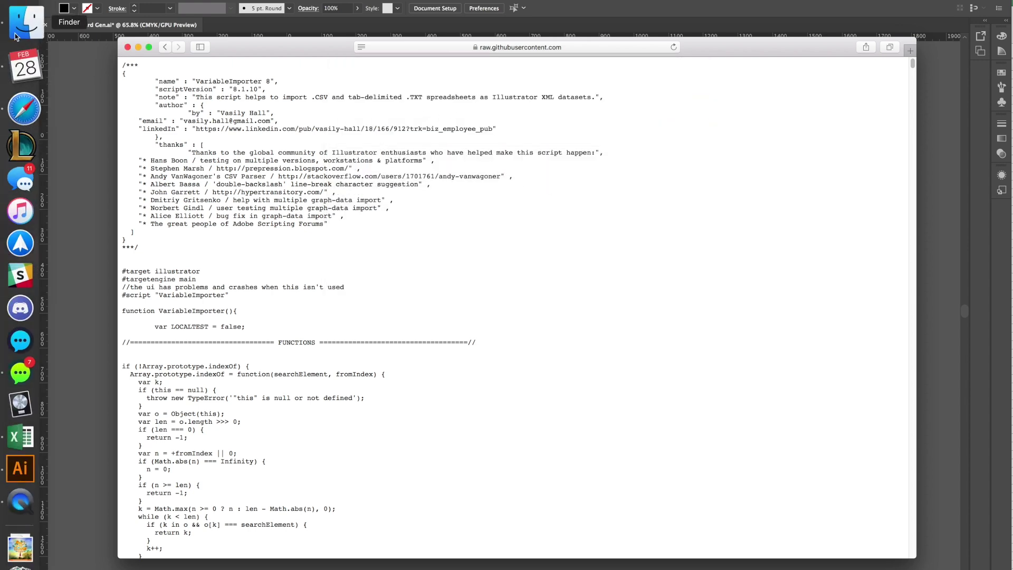
Switch to Finder, close the EPS Discovery Cards window, and arrange the Macintosh HD and Cards Generated windows apart
left_click(16, 35)
left_click_drag(460, 239, 430, 68)
left_click_drag(599, 257, 498, 264)
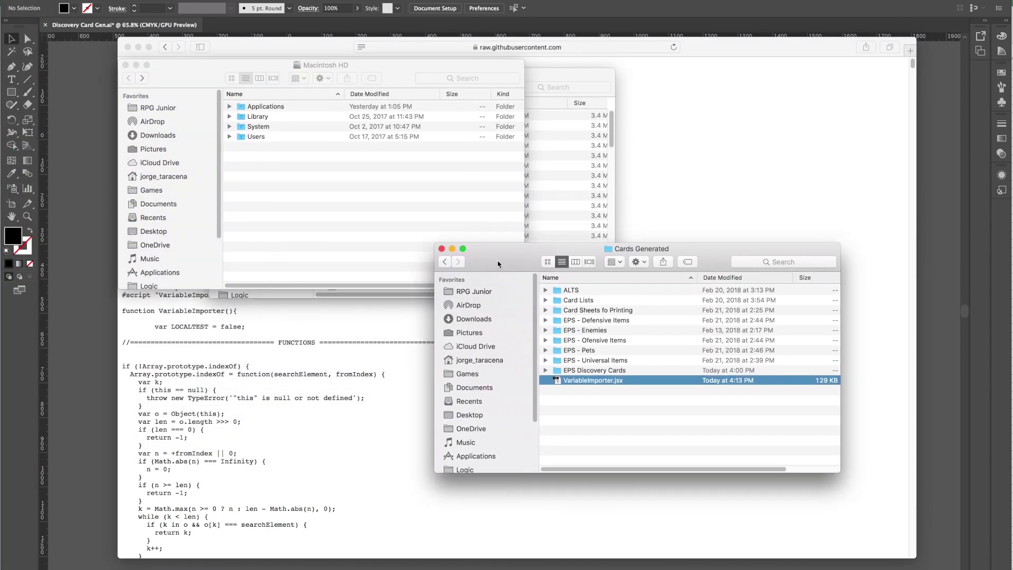
left_click(552, 76)
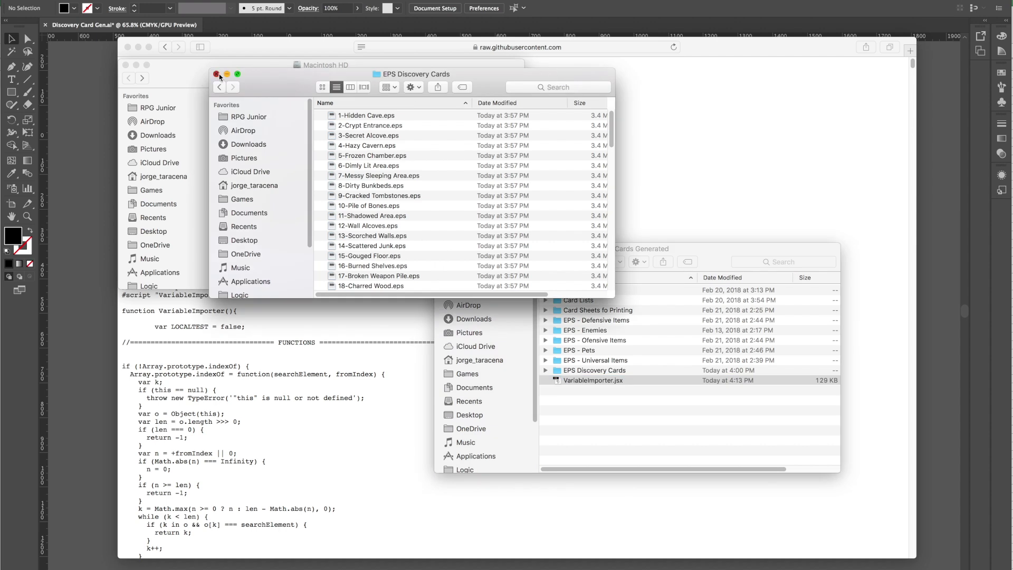
left_click(216, 73)
left_click_drag(237, 71, 185, 99)
left_click(505, 279)
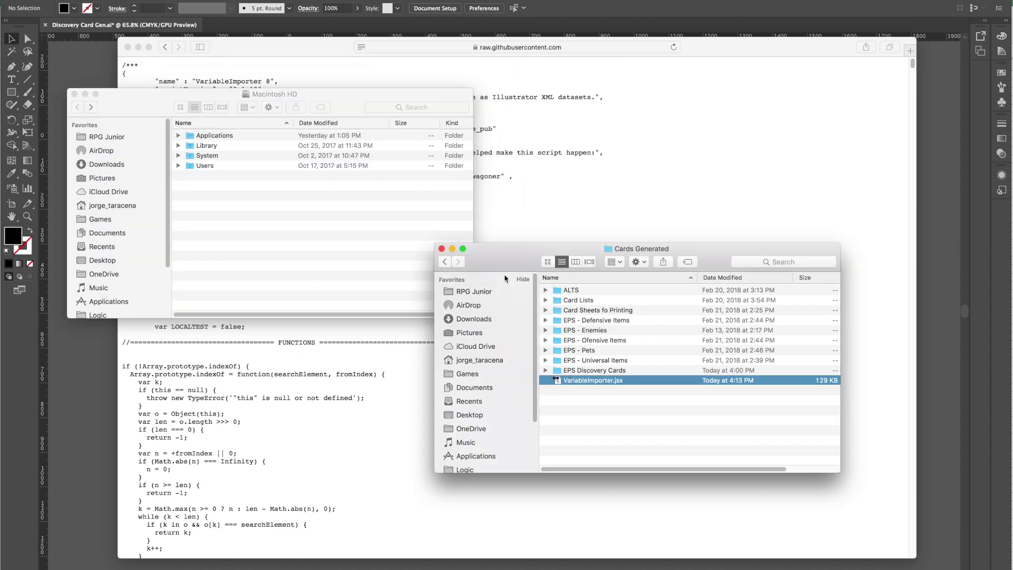
Select VariableImporter.jsx in the Cards Generated folder and close the browser window with the raw script
left_click(592, 395)
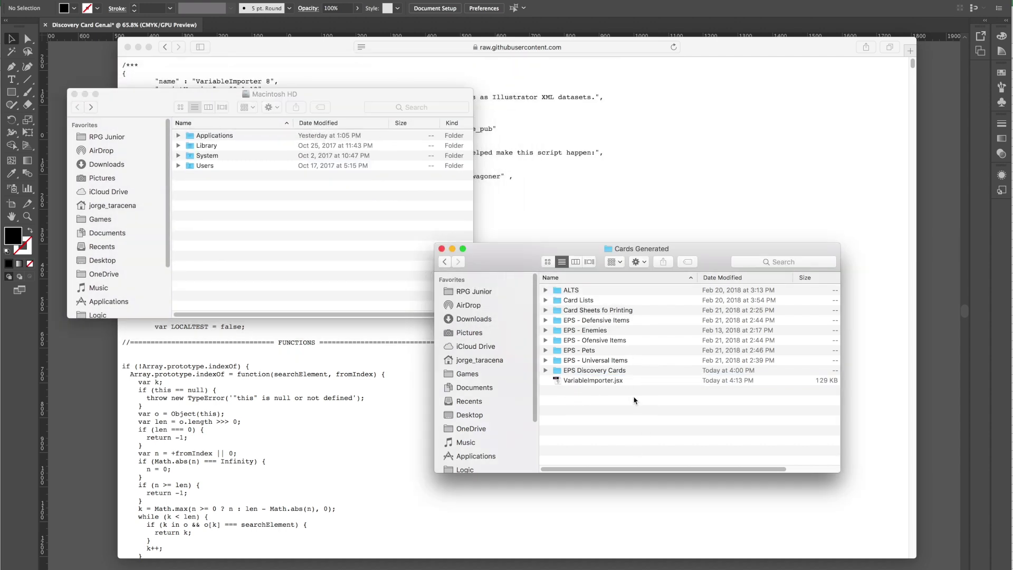
left_click(598, 381)
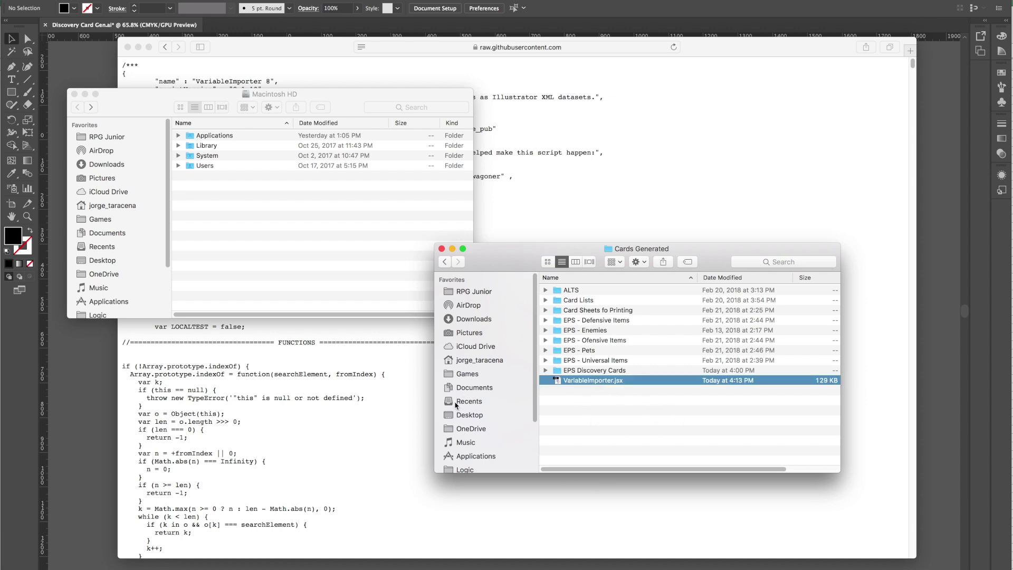
left_click(366, 387)
key("super+w")
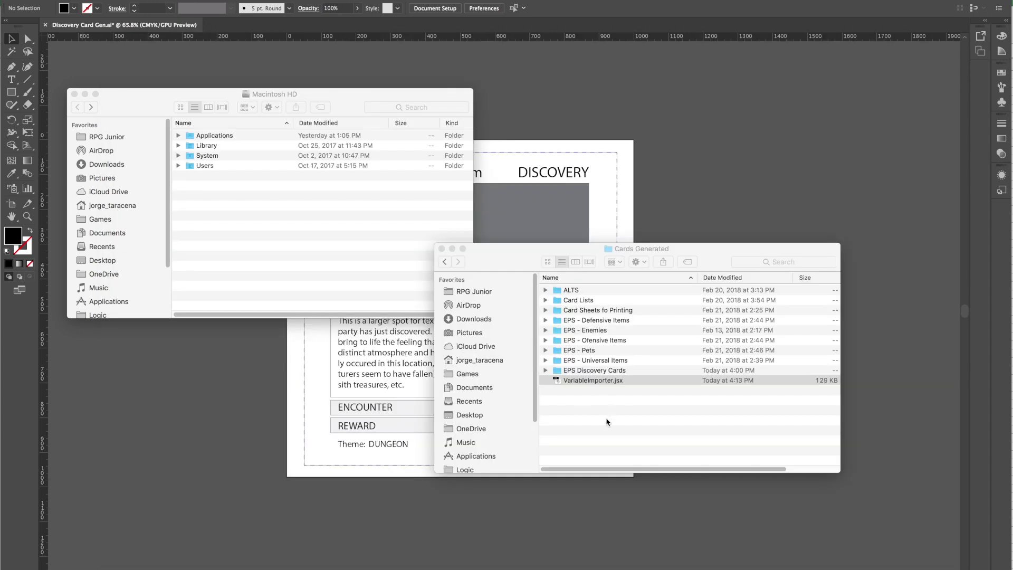
Run VariableImporter.jsx from the Cards Generated folder in Illustrator and cancel its import dialog
left_click(602, 381)
left_click_drag(602, 384, 881, 136)
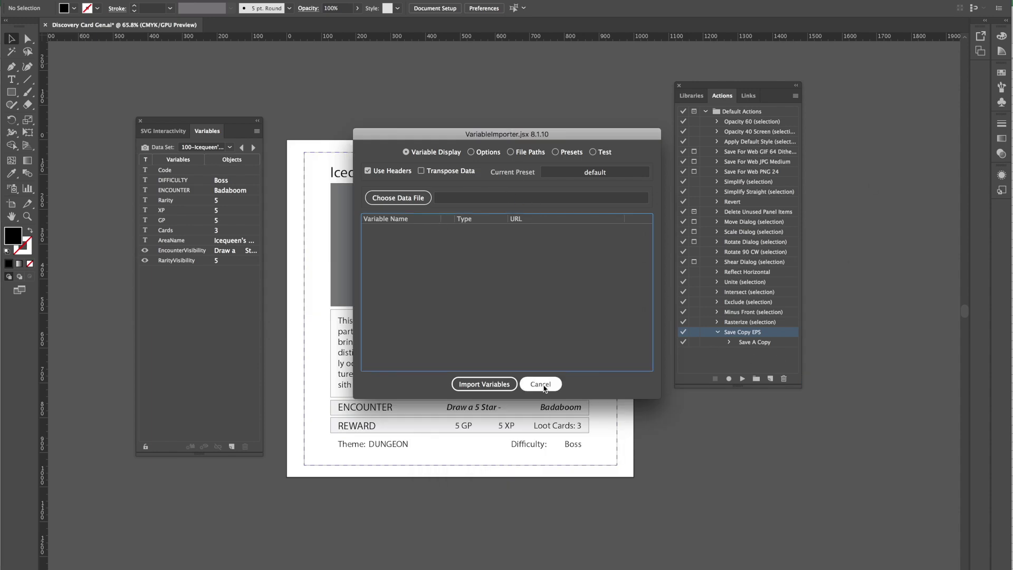
left_click(544, 388)
Switch to Finder, move the Cards Generated window slightly, and open the Scripts folder at Applications > Adobe Illustrator CC 2017 > Presets > en_US
key("super+Tab")
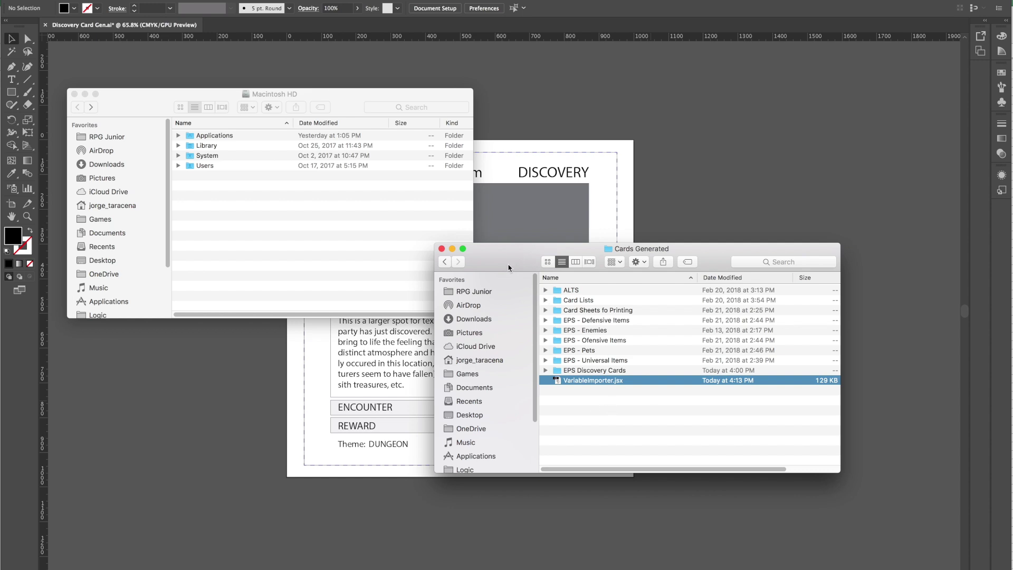
left_click_drag(509, 268, 497, 241)
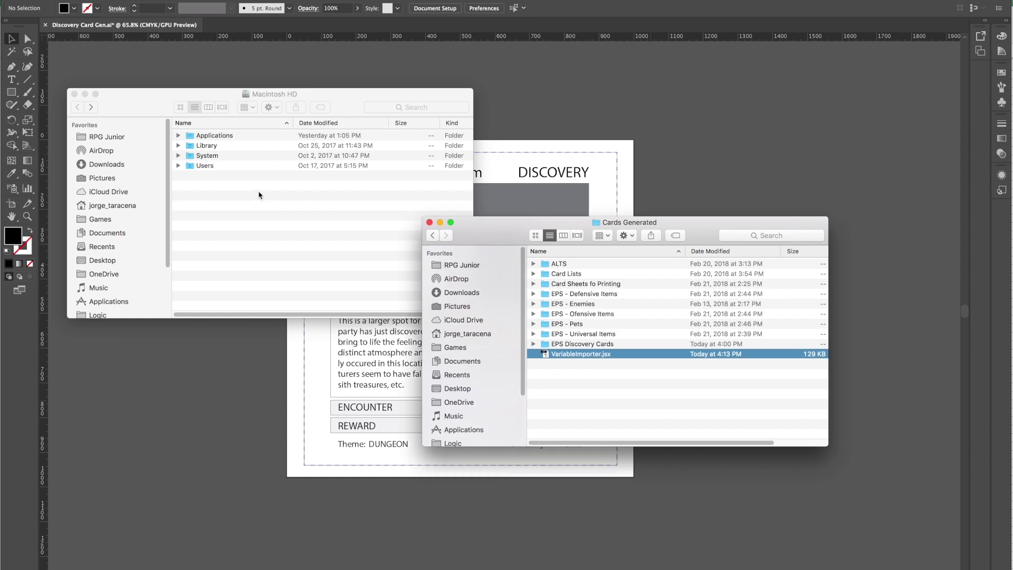
left_click(258, 195)
double_click(212, 137)
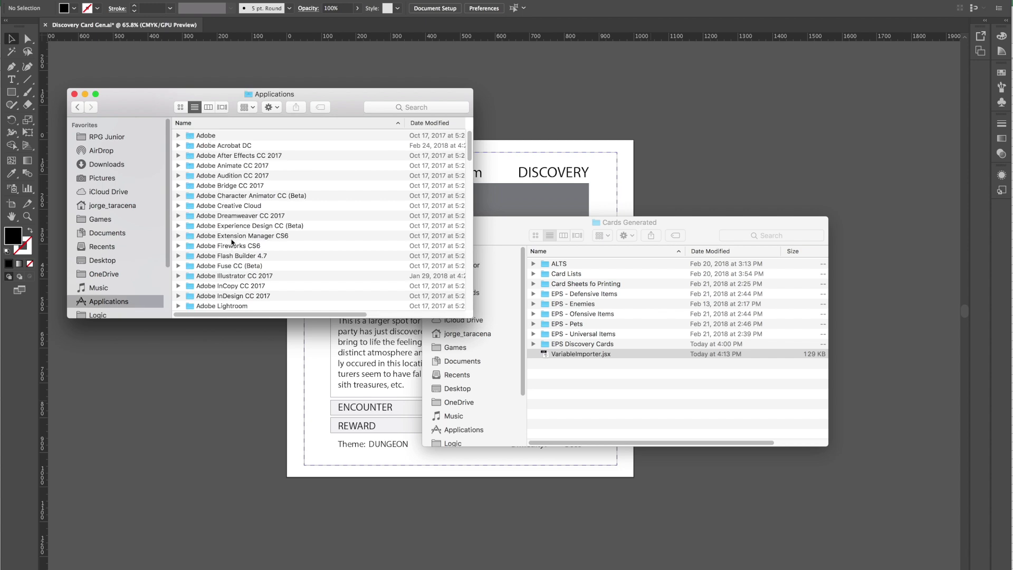
double_click(236, 275)
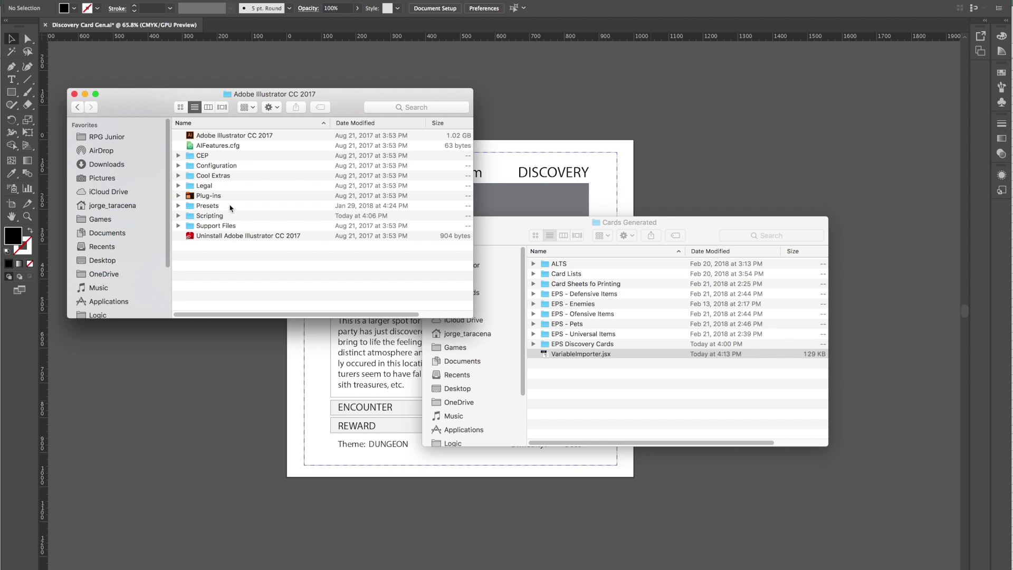
left_click(231, 208)
double_click(230, 208)
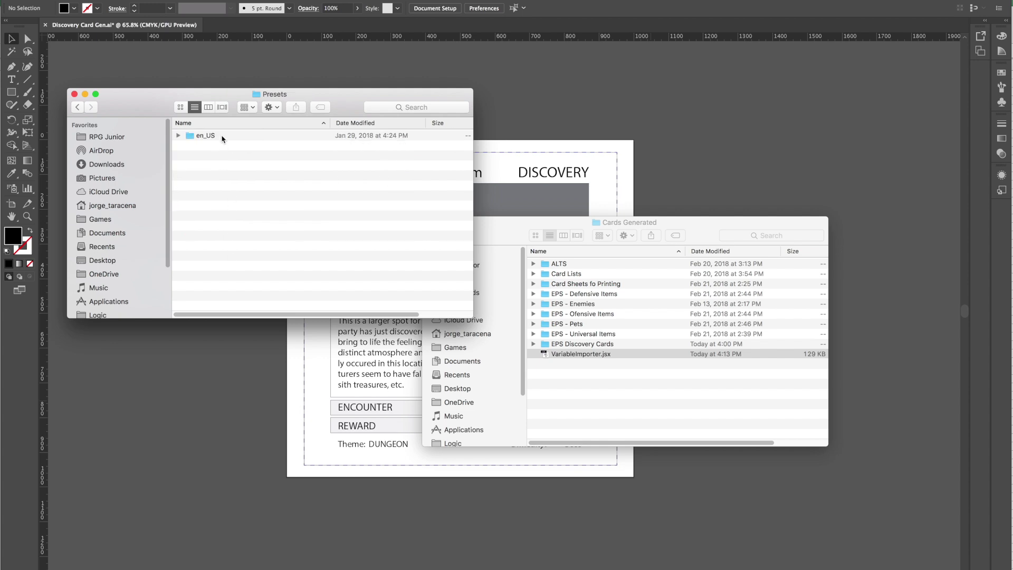
double_click(206, 136)
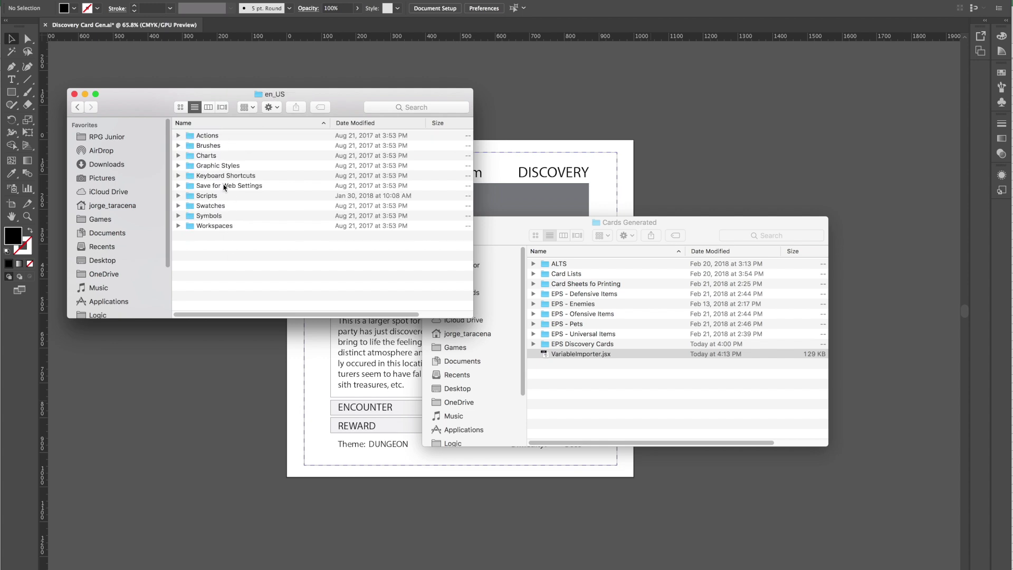
double_click(227, 197)
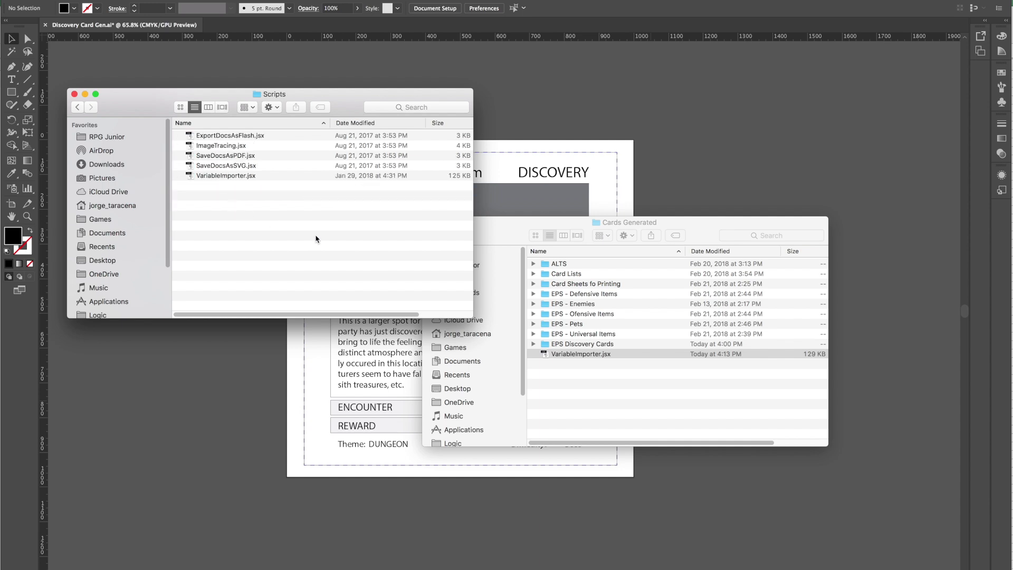
Try to transfer VariableImporter.jsx from the Cards Generated folder into Illustrator's Scripts folder
left_click_drag(592, 358, 227, 190)
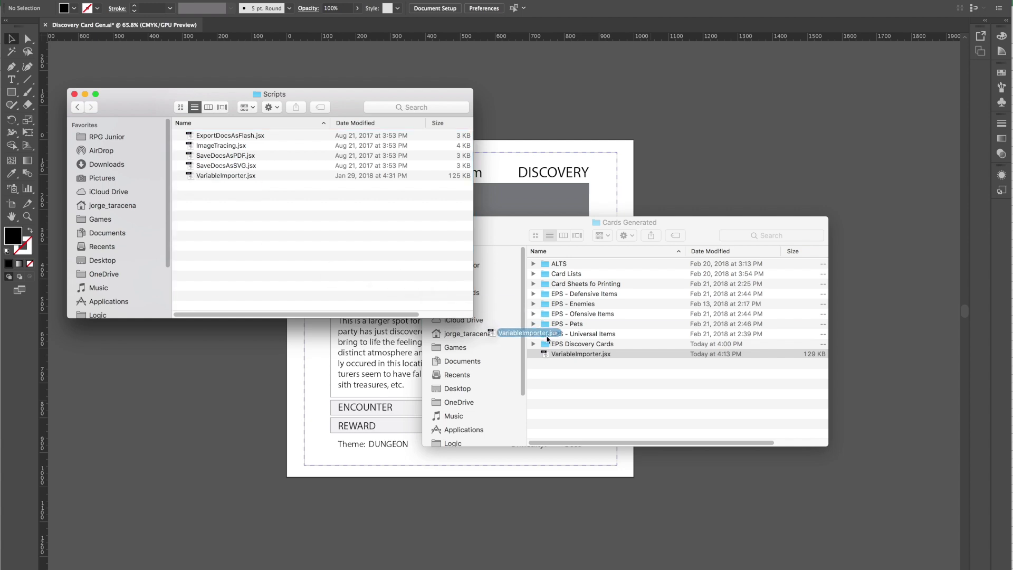
left_click(563, 393)
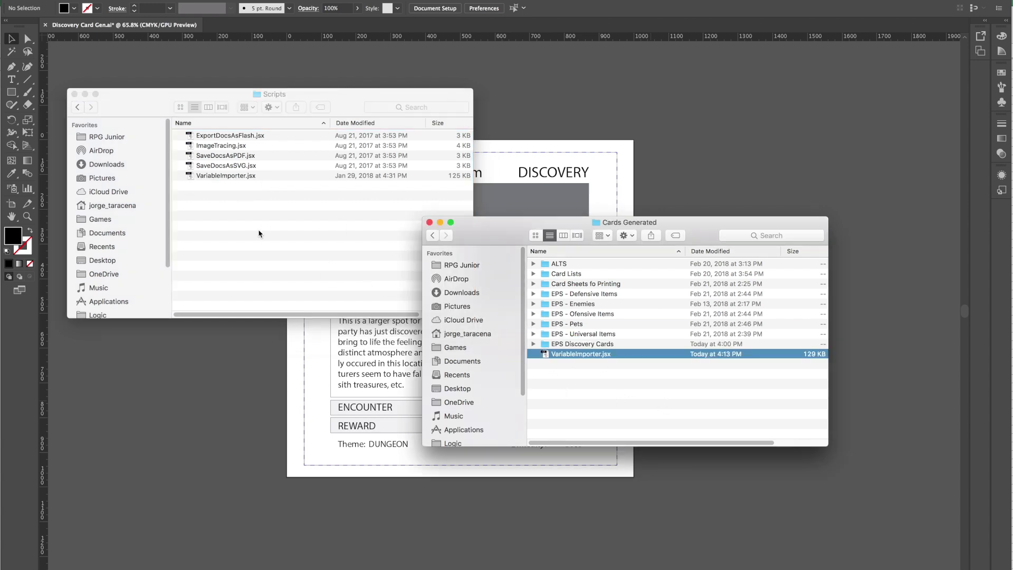
left_click(262, 299)
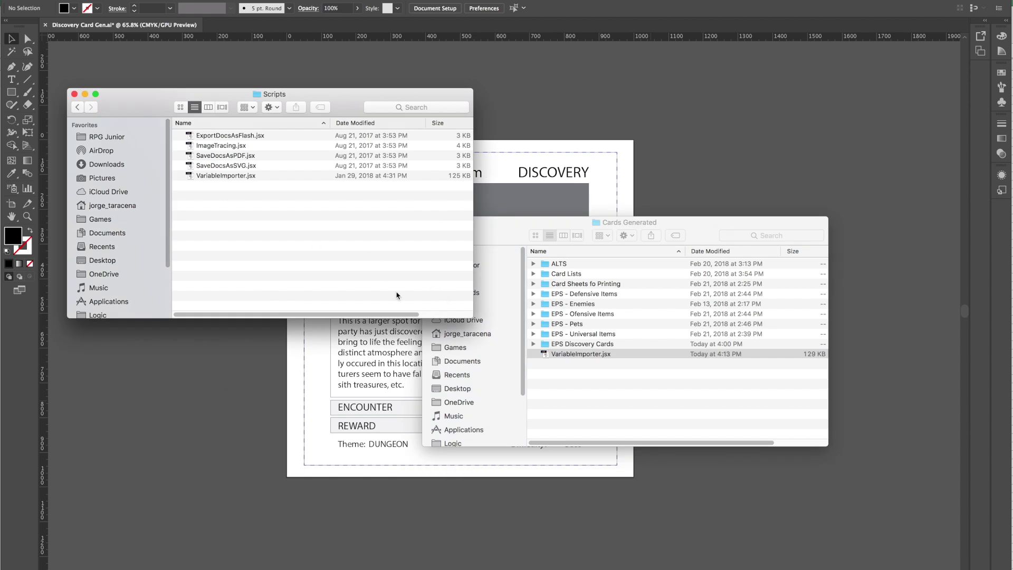
Return to Illustrator, close the Variables panel, and check the installed scripts for VariableImporter
left_click(195, 352)
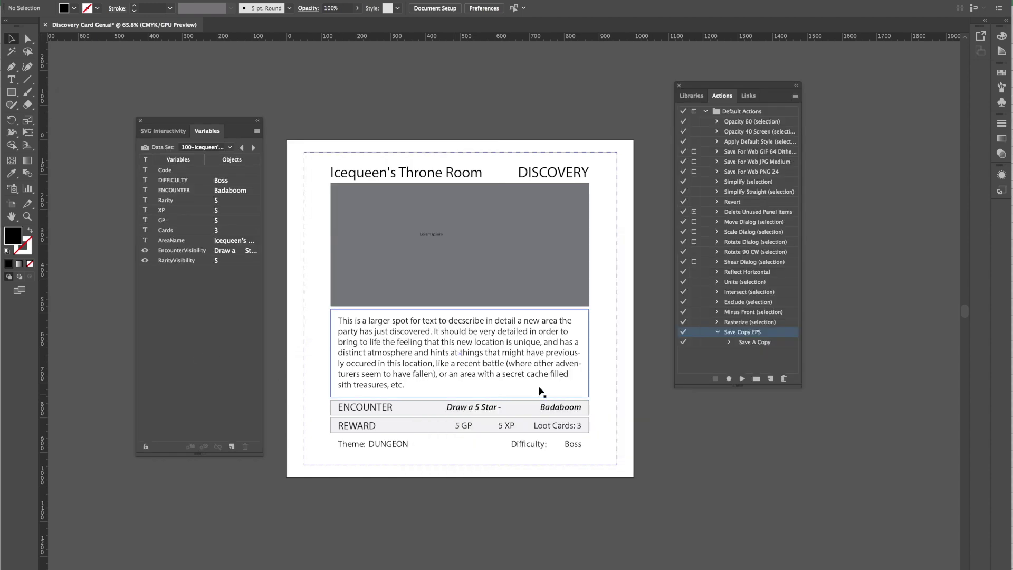
left_click(139, 120)
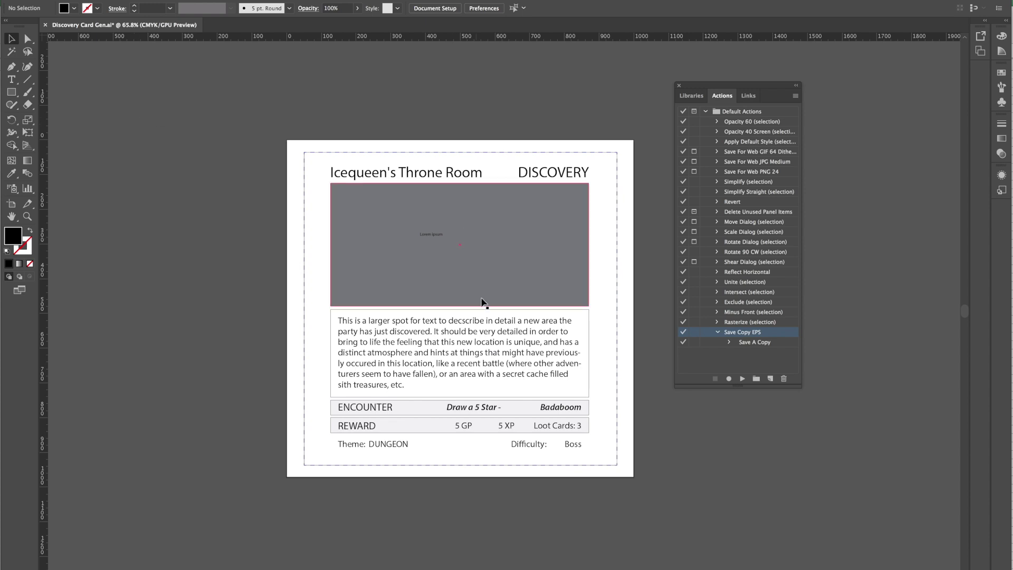
left_click(98, 0)
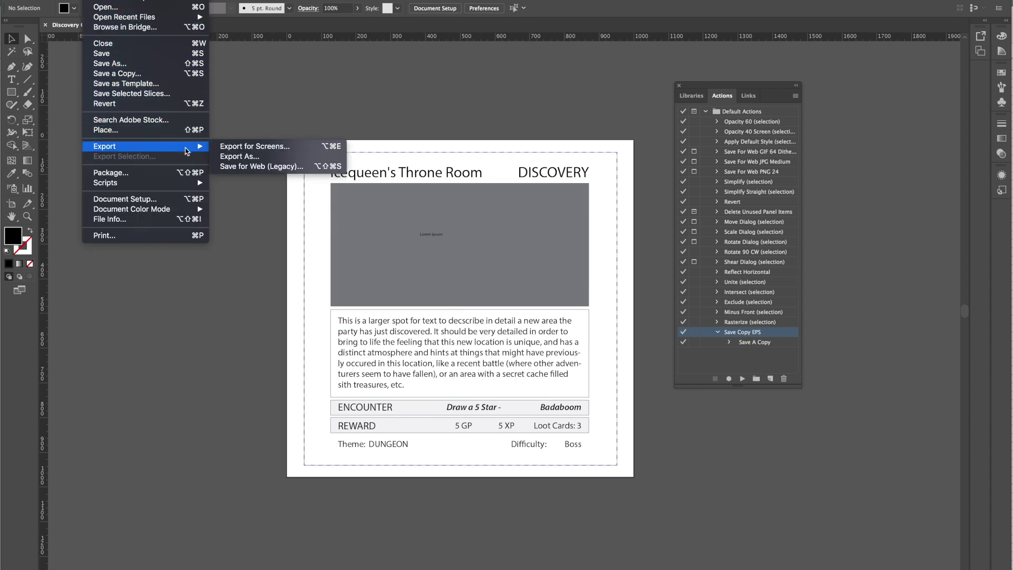
mouse_move(185, 183)
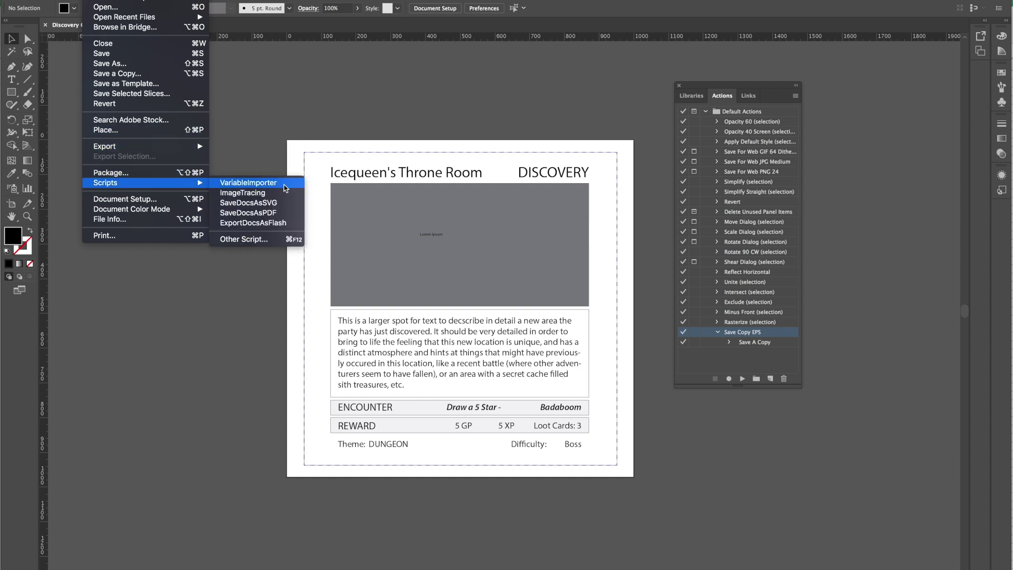
left_click(271, 119)
left_click_drag(781, 91, 845, 170)
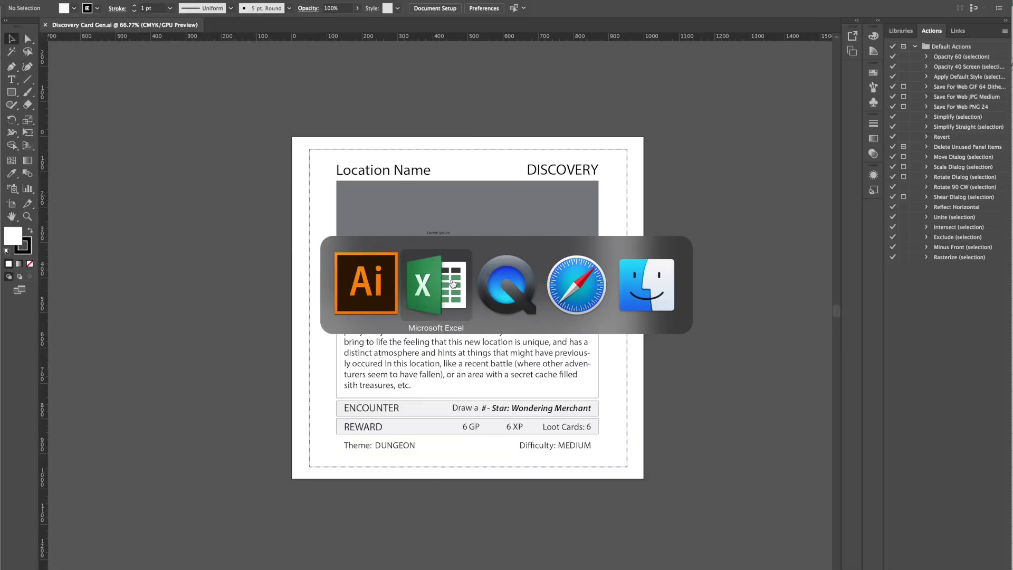
Switch to Excel, review the row 1 headers from Area Name to Encounter Visibility, and compare them with the card layout in Illustrator
key("super+Tab")
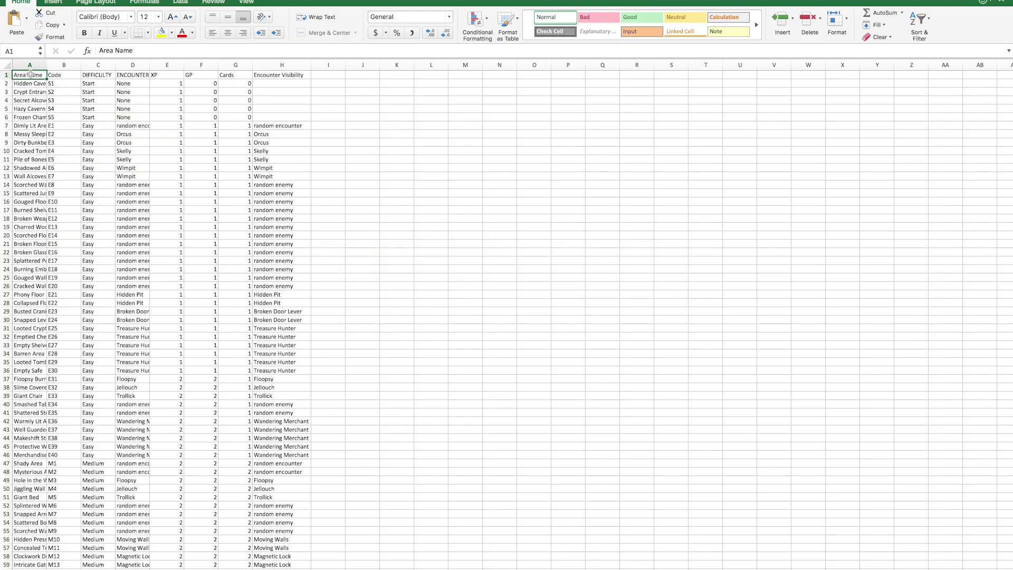
key("Right")
key("Right")
key("Right")
key("Right")
key("Right")
key("Right")
key("Right")
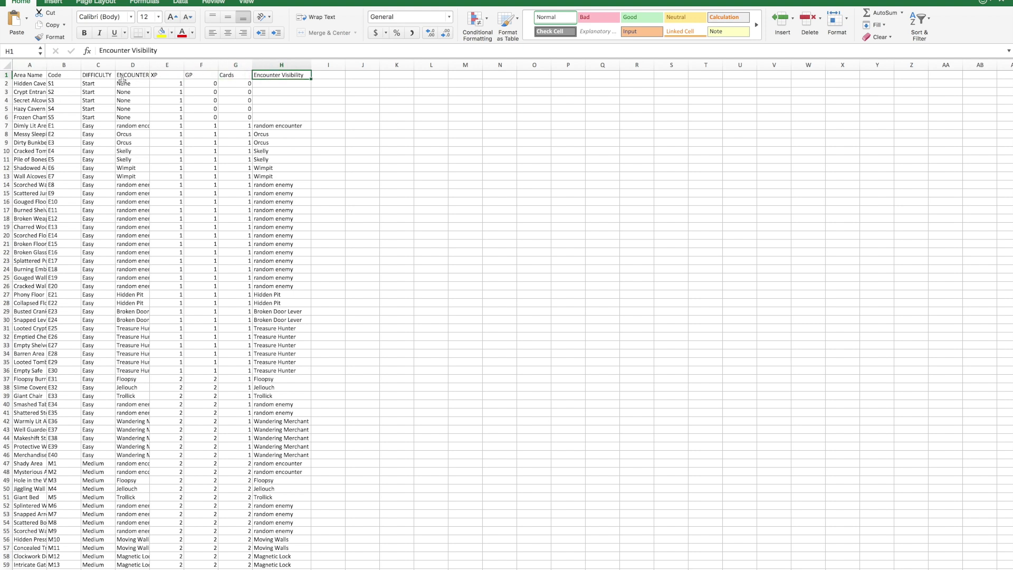
key("super+Tab")
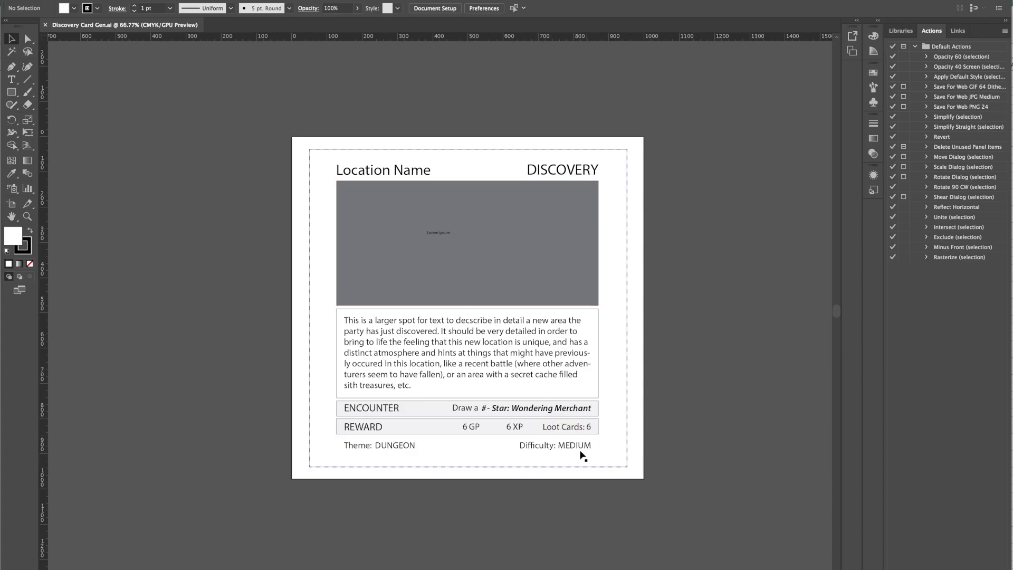
key("super+Tab")
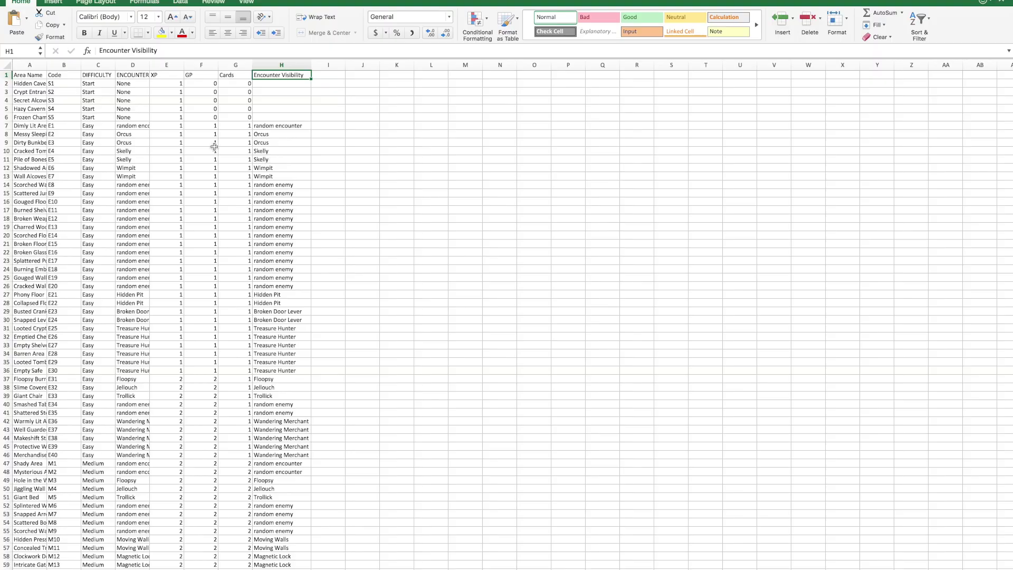
Examine the sample area names, difficulty levels and encounter entries in the first data rows of the spreadsheet
left_click(39, 85)
key("shift+Down")
key("shift+Down")
key("shift+Down")
key("shift+Down")
key("shift+Down")
key("shift+Down")
key("shift+Down")
key("shift+Down")
key("shift+Down")
key("shift+Down")
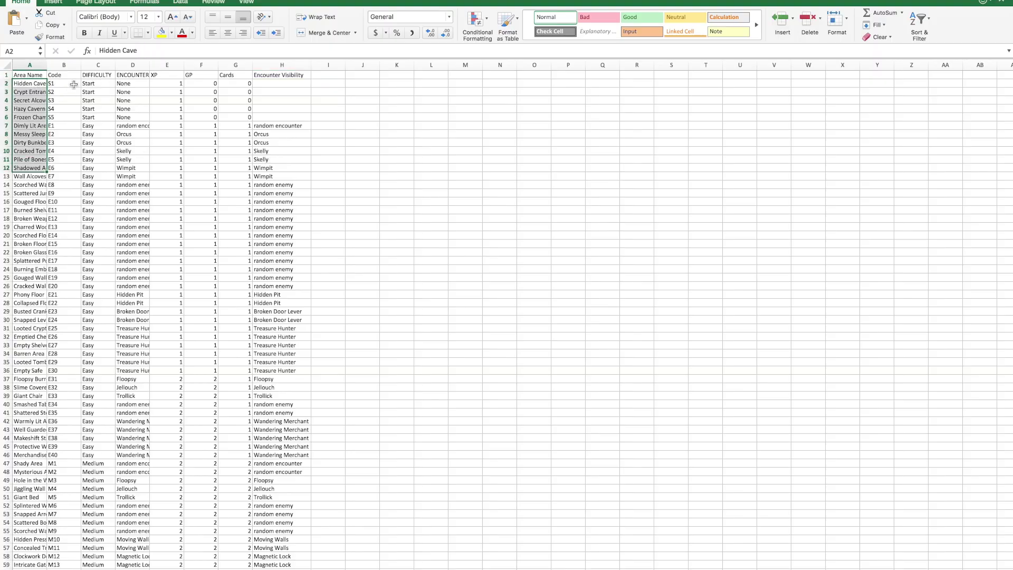
left_click_drag(91, 84, 100, 156)
left_click_drag(133, 84, 133, 155)
Look through the remaining card rows to the end of the list and return to the start of the sheet
left_click(361, 177)
scroll(115, 278, "down", 2)
scroll(116, 278, "down", 10)
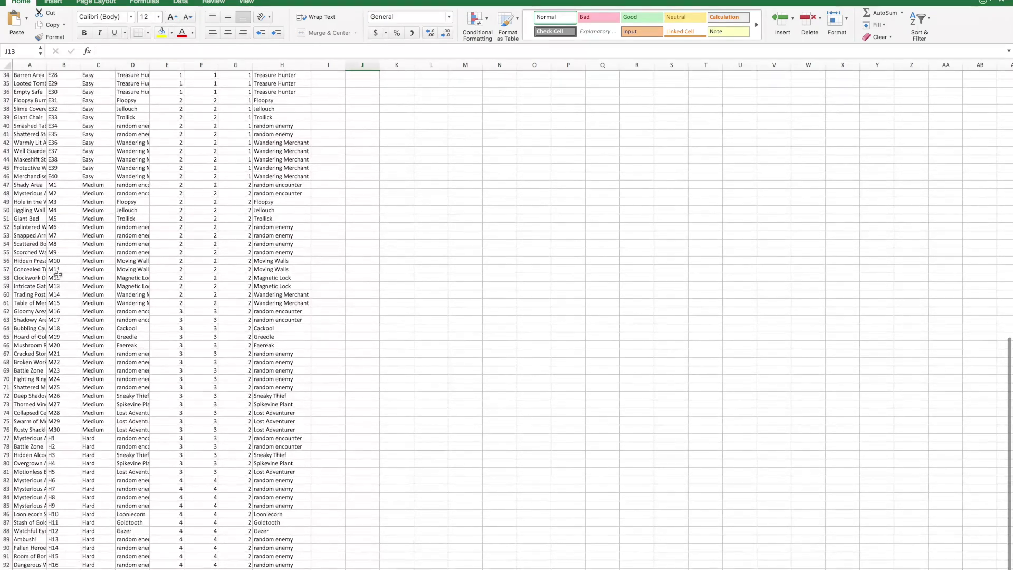
scroll(57, 274, "down", 6)
left_click(11, 488)
left_click(337, 427)
scroll(337, 427, "up", 17)
left_click(431, 294)
left_click(328, 174)
Save the spreadsheet as Discovery Cards in Comma Separated Values (.csv) format in the Lists for Variables folder, replacing the existing file
key("super+shift+s")
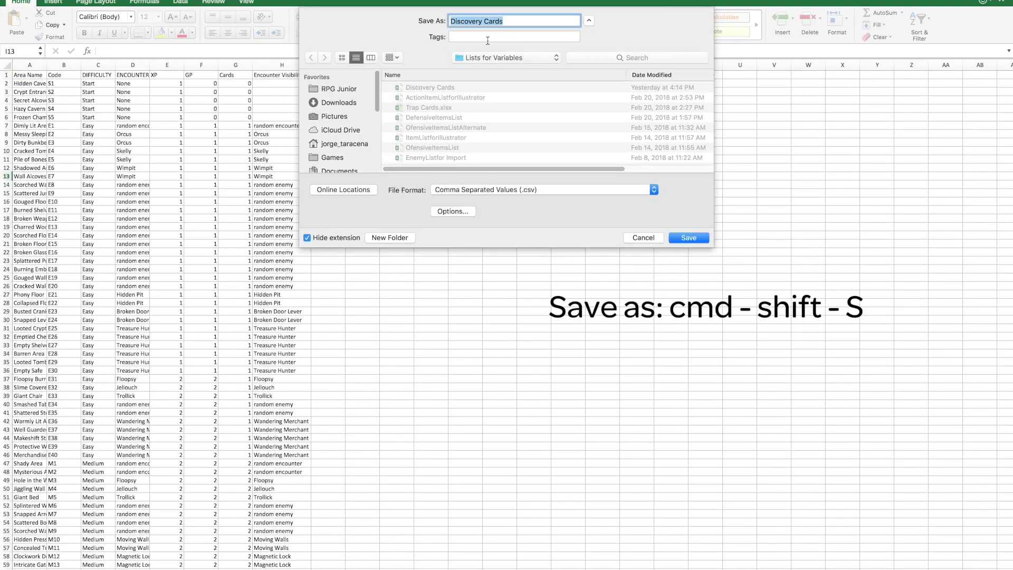
left_click(540, 191)
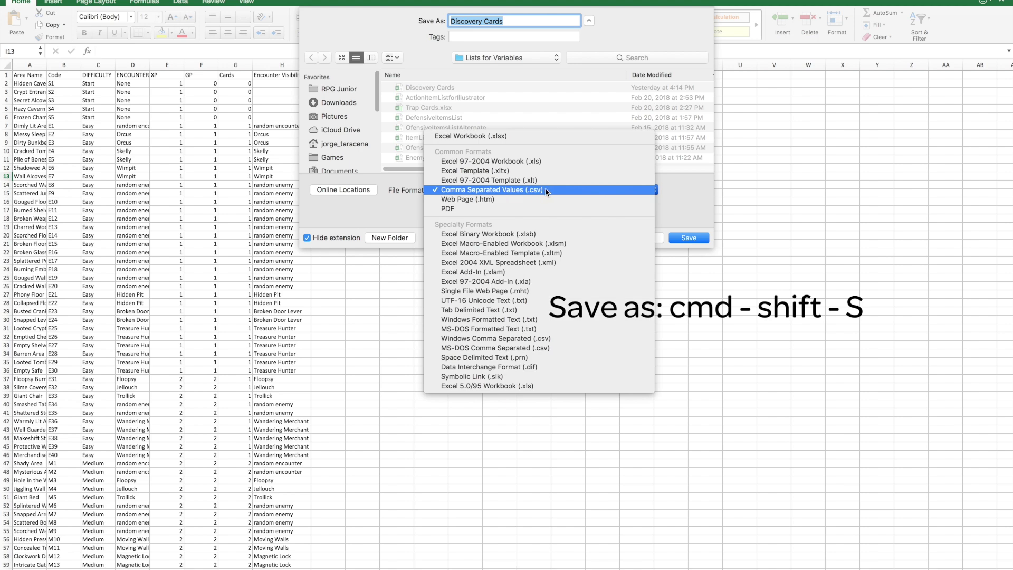
left_click(557, 191)
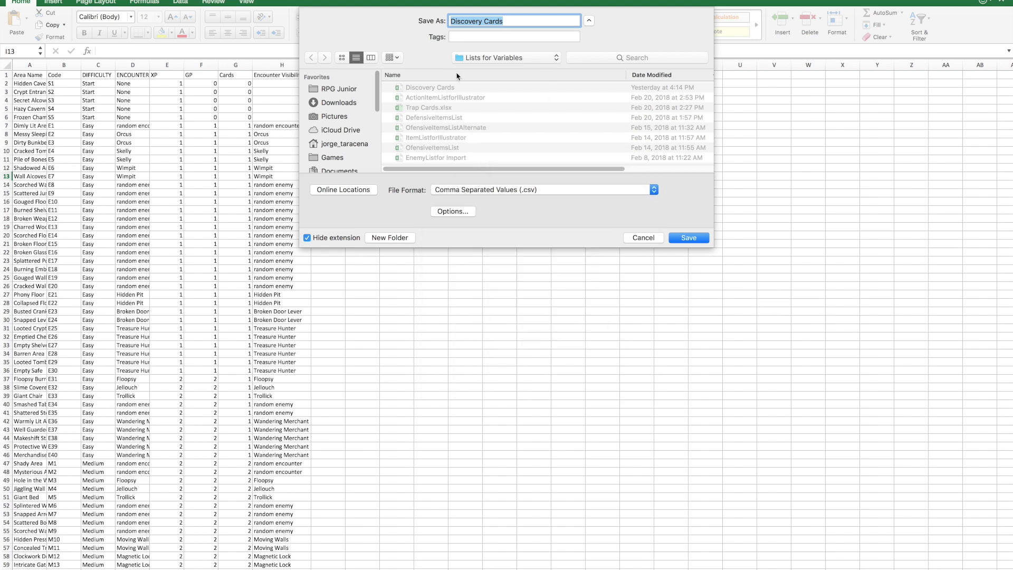
left_click(689, 238)
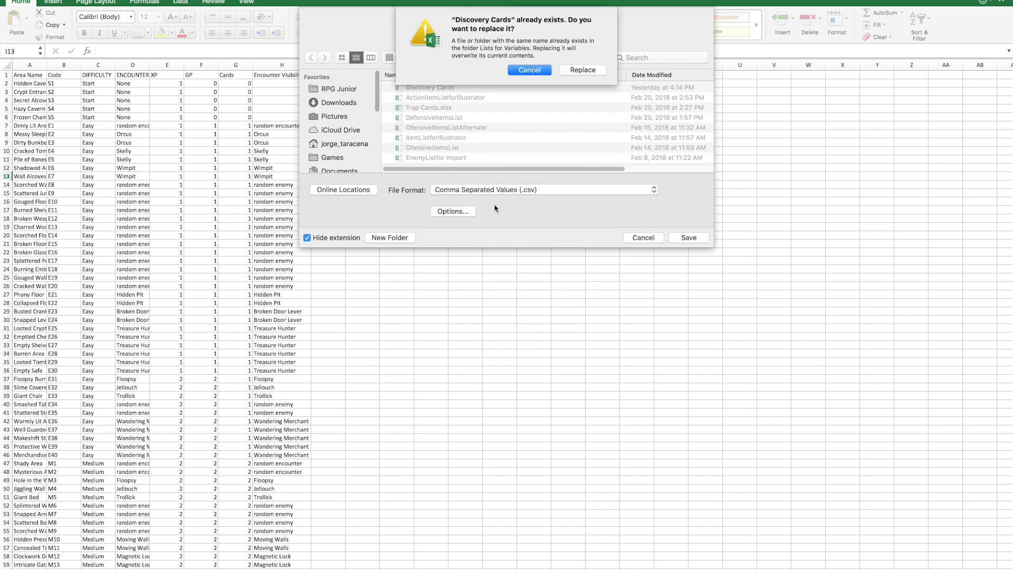
left_click(583, 71)
left_click(573, 211)
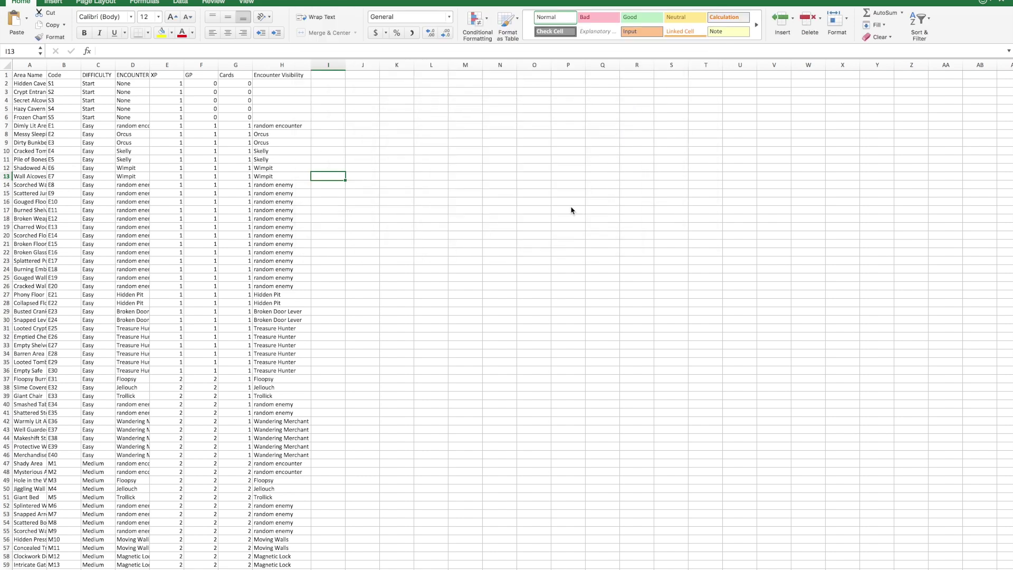
Examine how the column headers in row 1 are written, from AreaName through EncounterVisibility and RarityVisibility
left_click(30, 77)
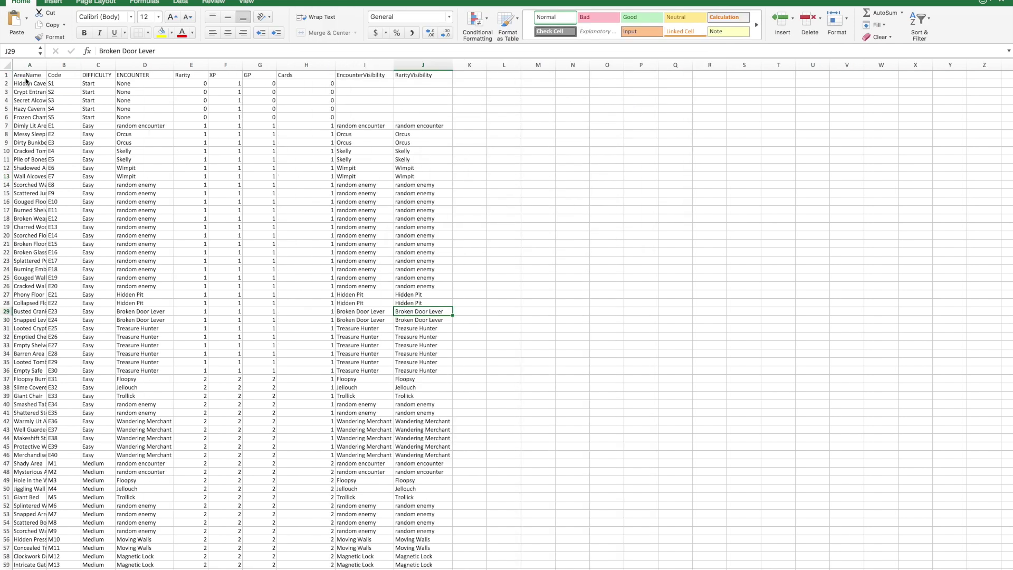
left_click(34, 78)
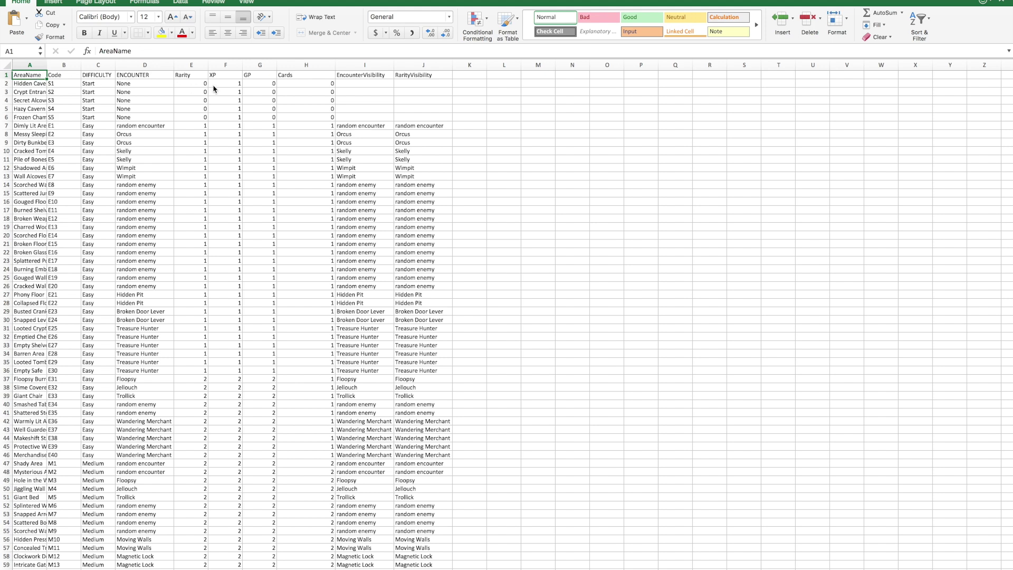
left_click(414, 78)
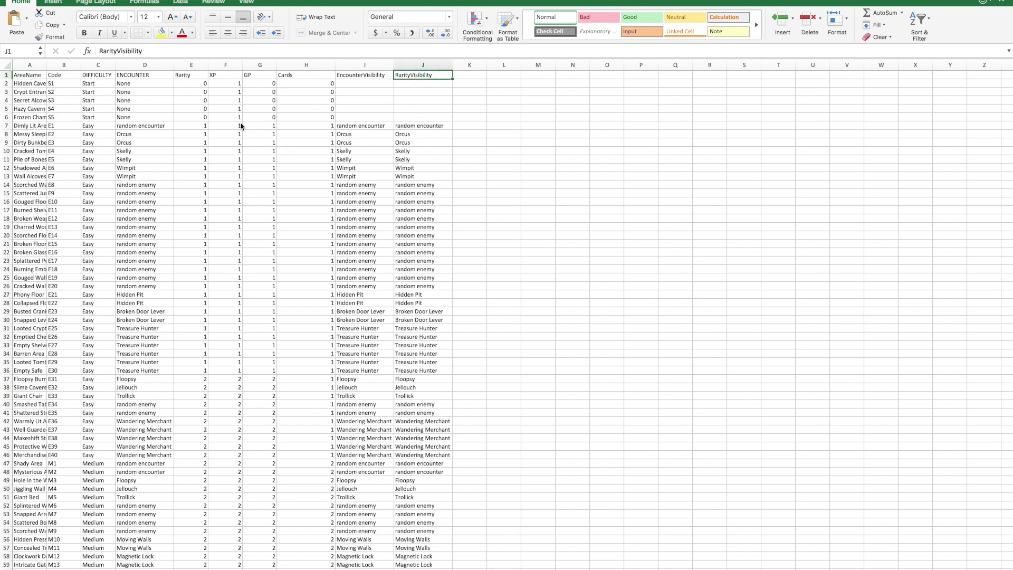
left_click(27, 77)
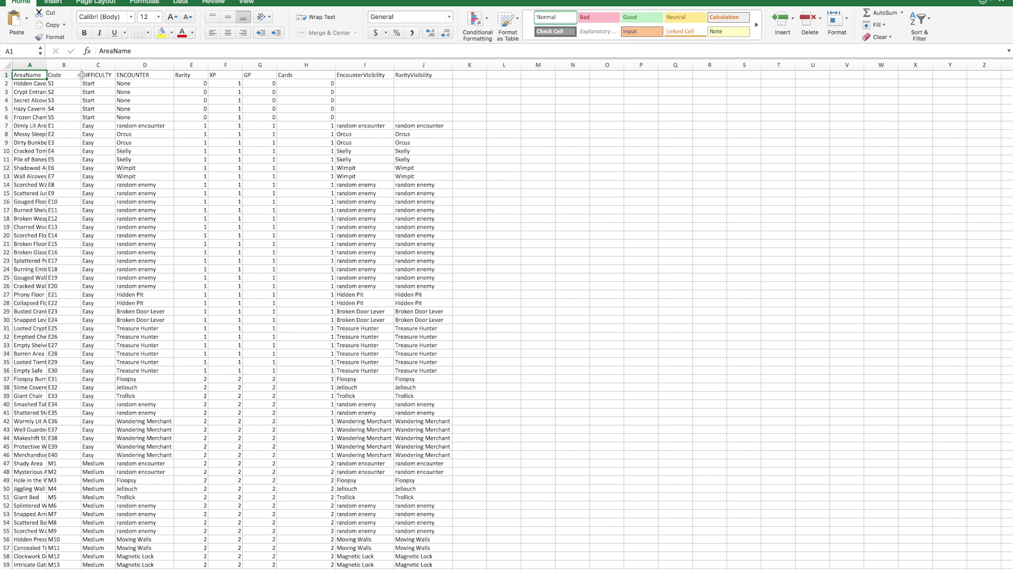
left_click(403, 76)
left_click(380, 76)
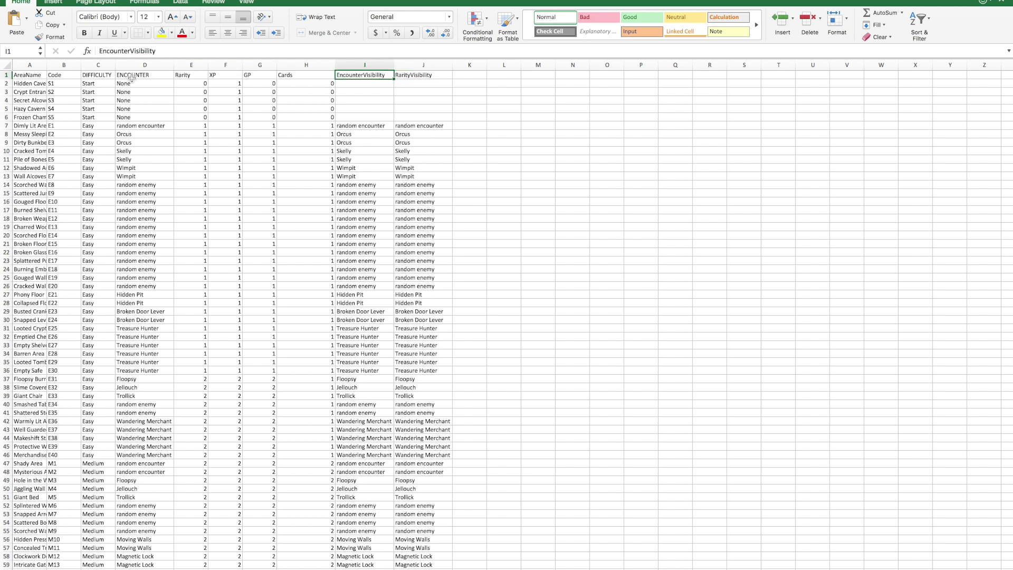
left_click(34, 77)
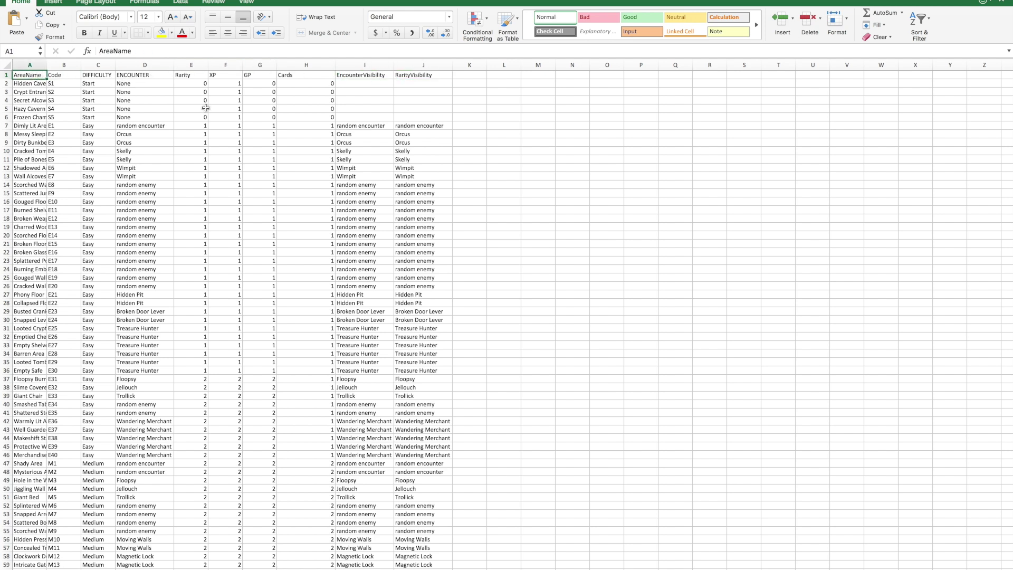
left_click(370, 76)
key("Right")
left_click_drag(389, 78, 398, 76)
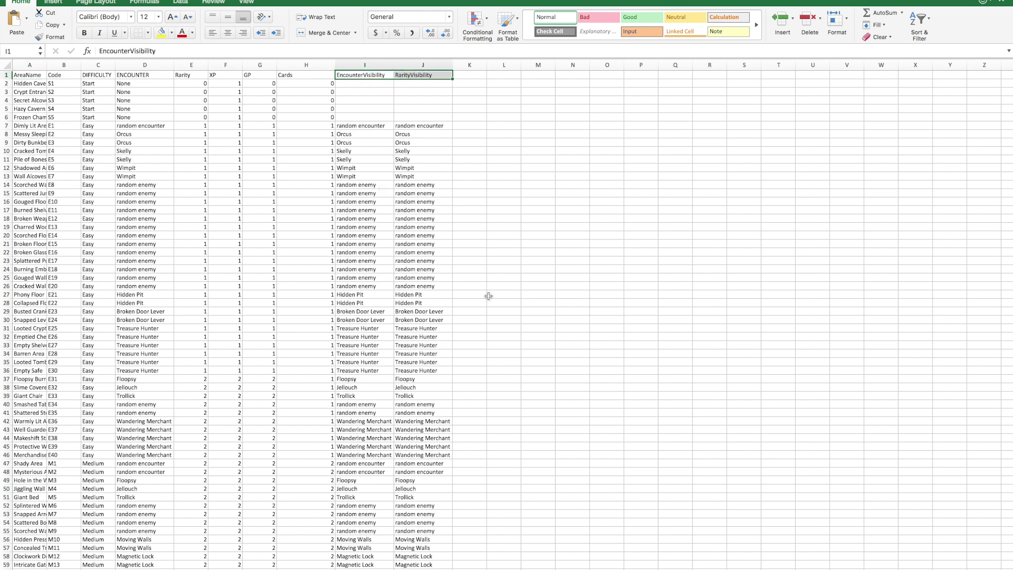
left_click(379, 78)
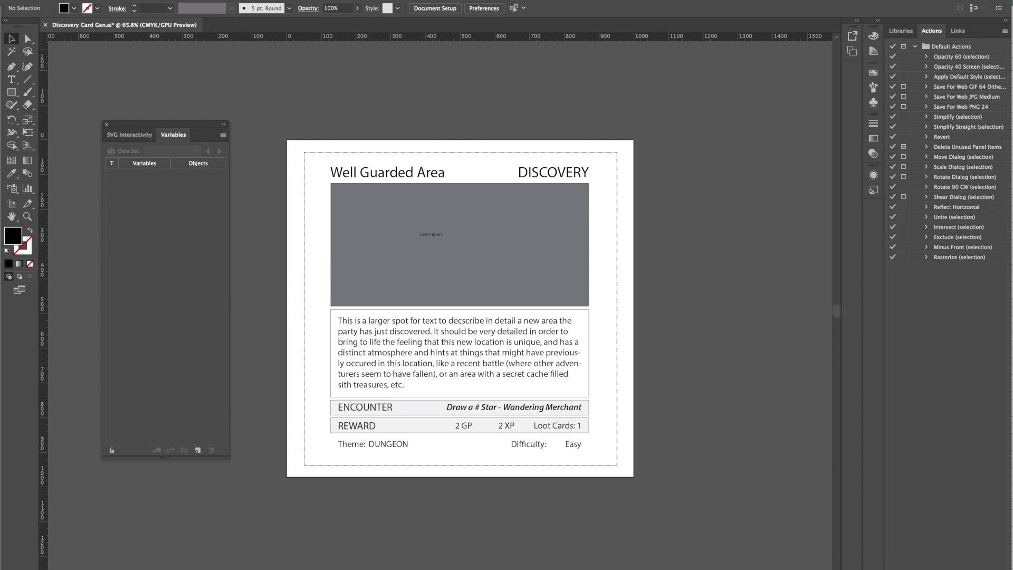
left_click(95, 0)
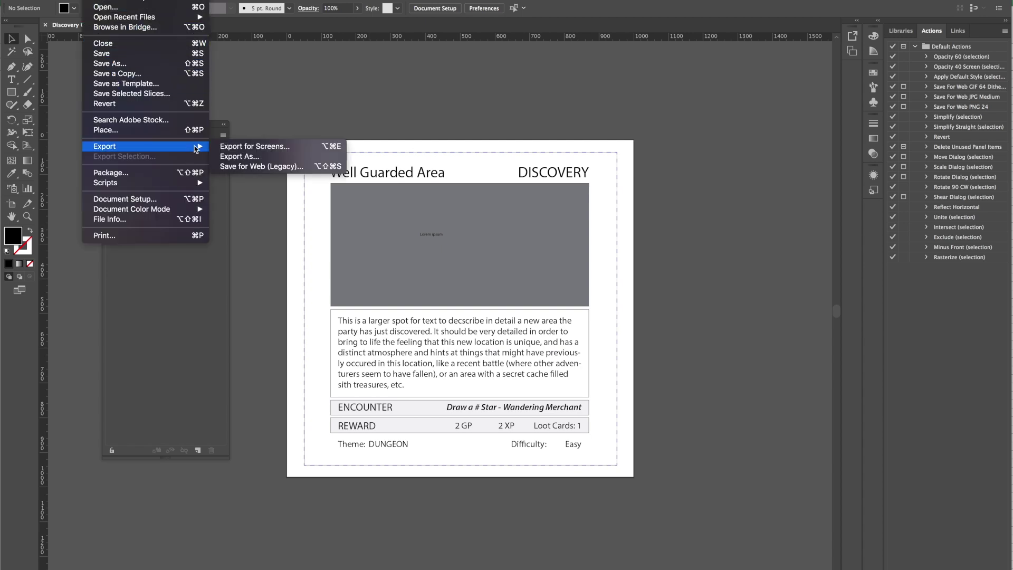
mouse_move(191, 186)
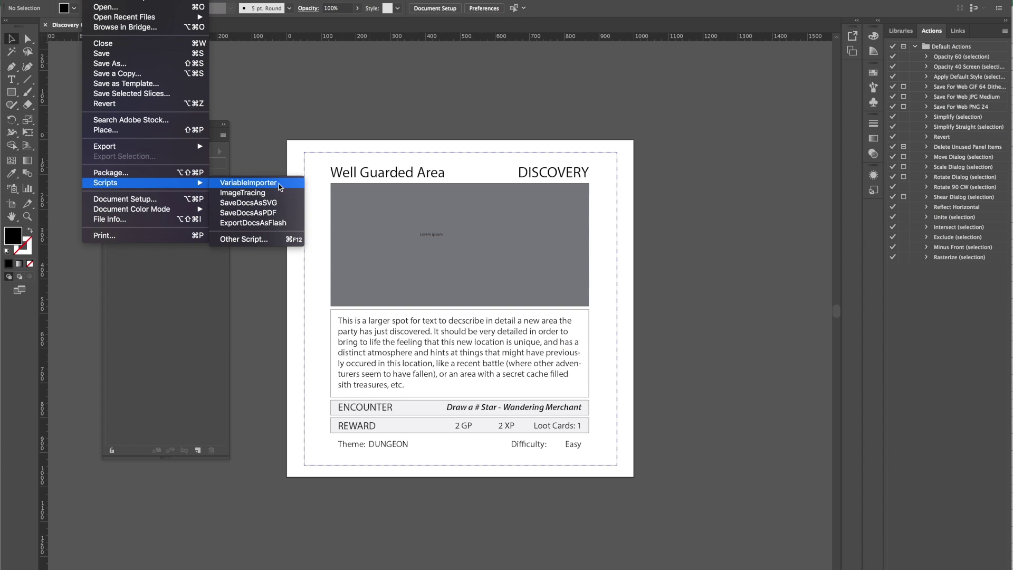
left_click(141, 313)
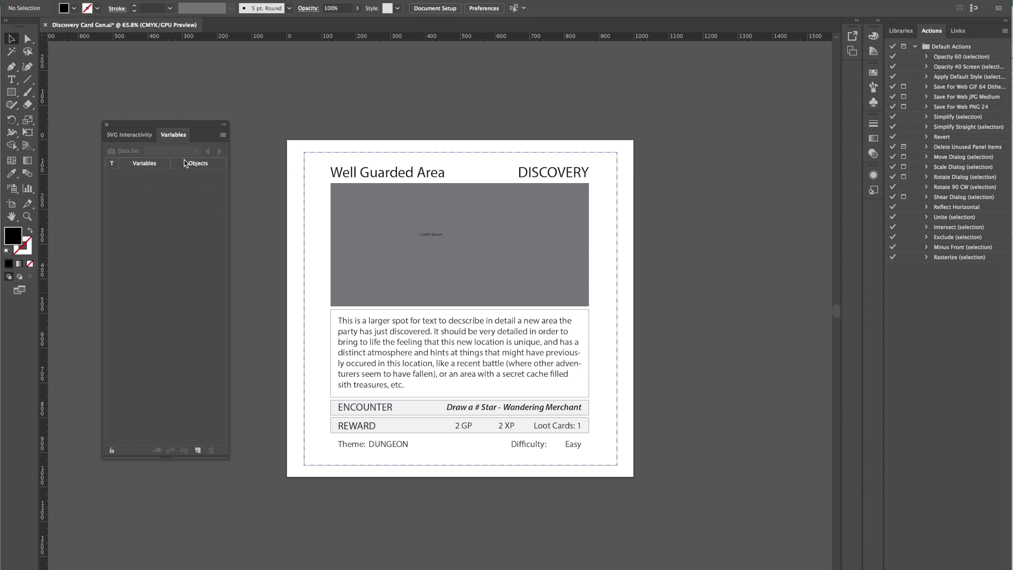
Run the VariableImporter script and load the Discovery Cards file from the Lists for Variables folder as its data file
left_click_drag(183, 128, 216, 124)
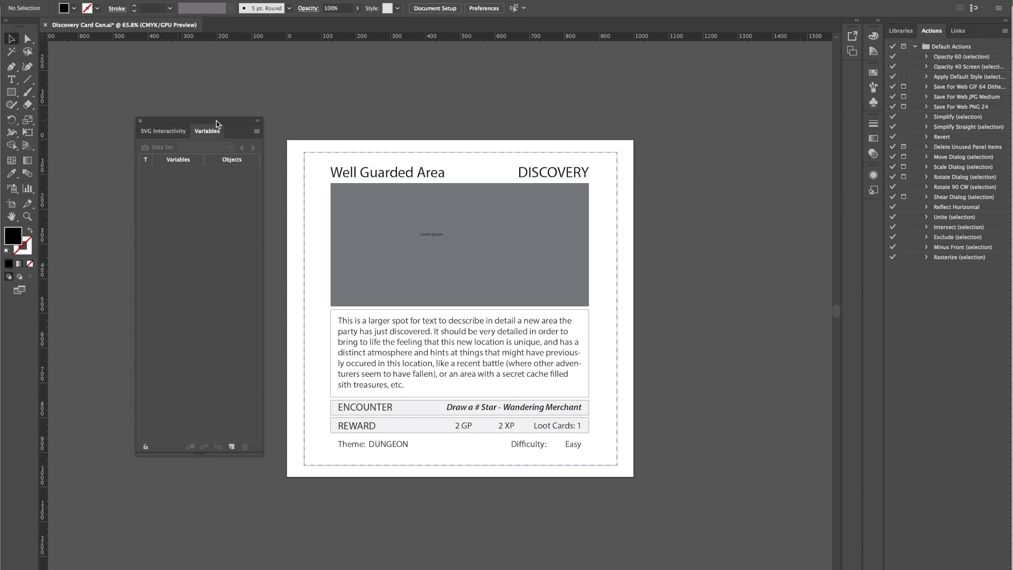
left_click(94, 0)
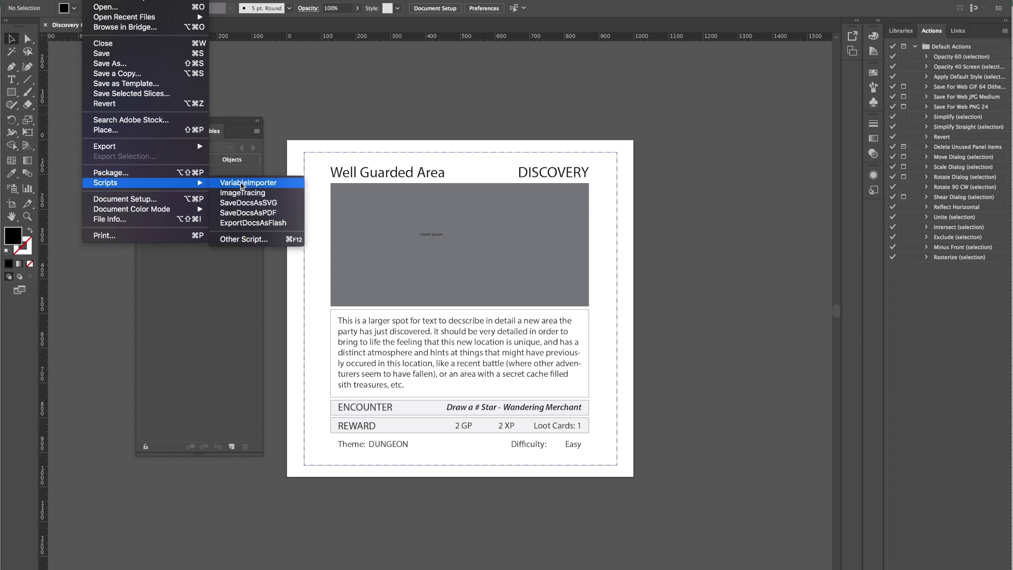
left_click(241, 183)
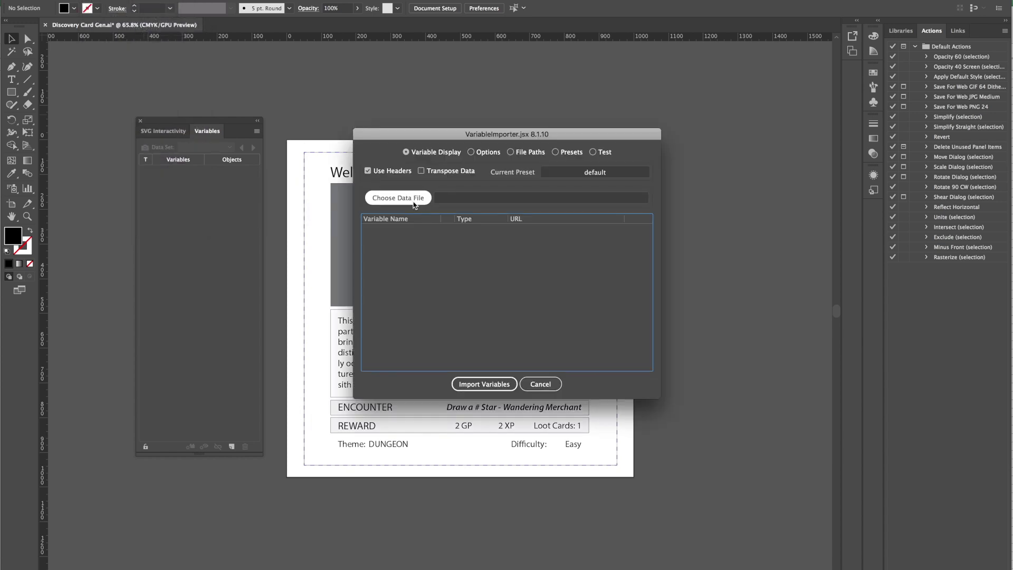
left_click(398, 198)
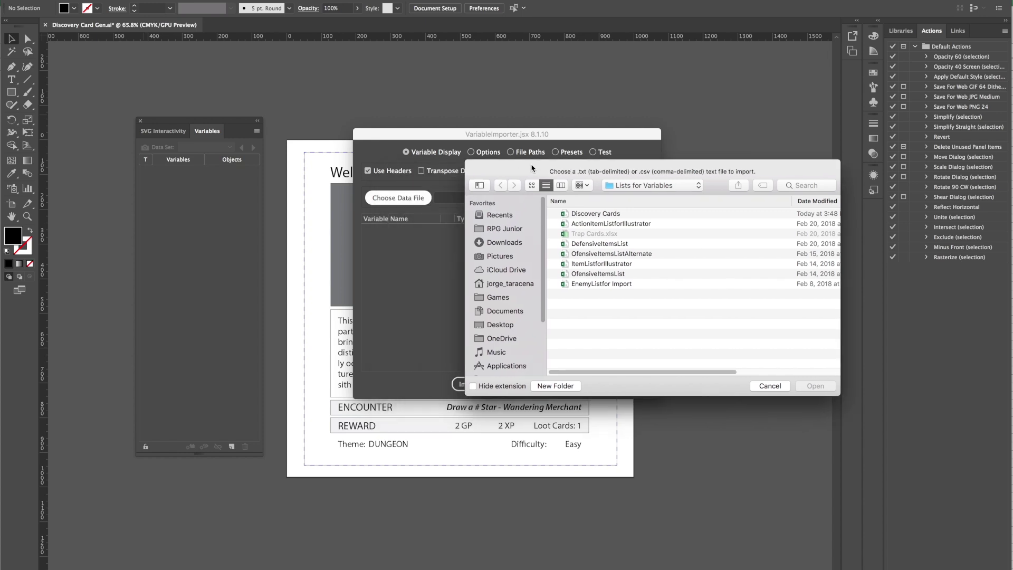
left_click(594, 215)
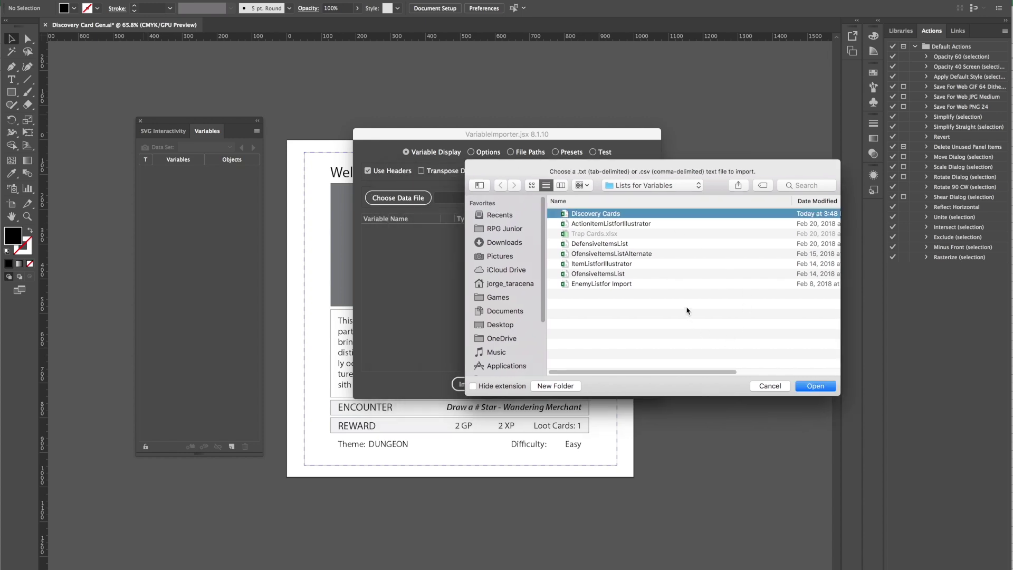
left_click(815, 386)
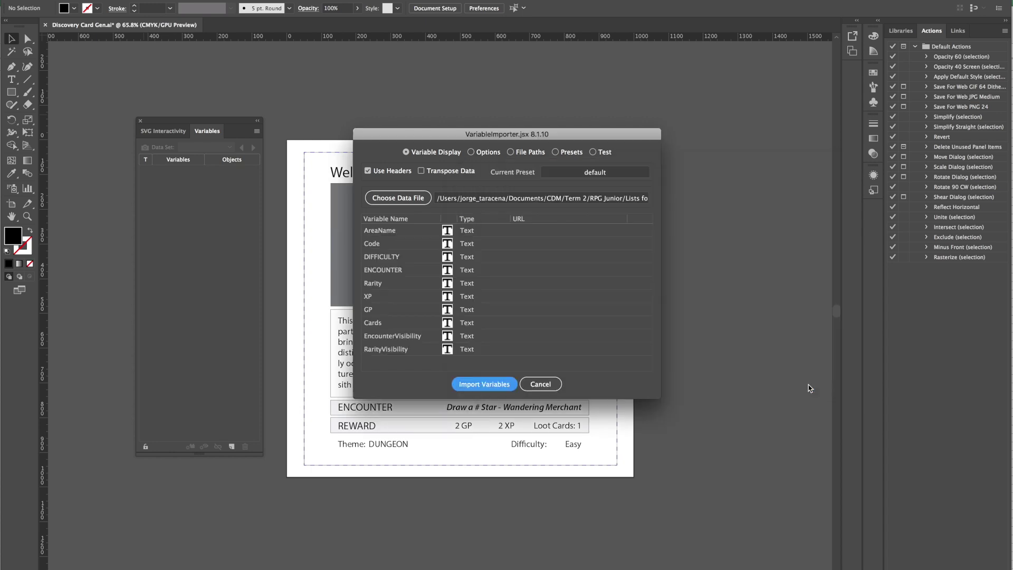
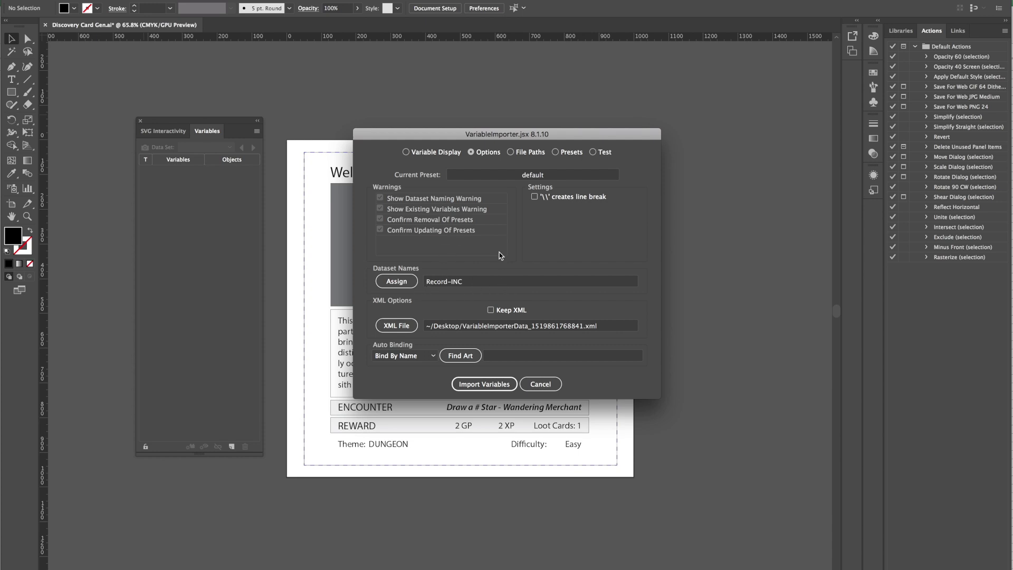
Switch to the Excel card list, examine the area names in its last rows, and return to Illustrator
key("super+Tab")
left_click(33, 84)
scroll(45, 182, "down", 12)
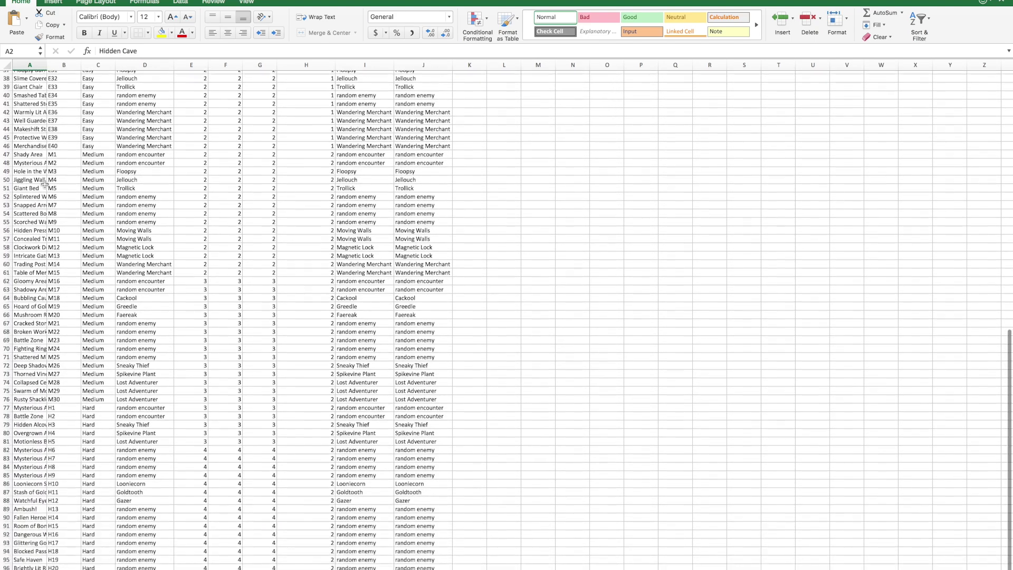
scroll(45, 185, "down", 8)
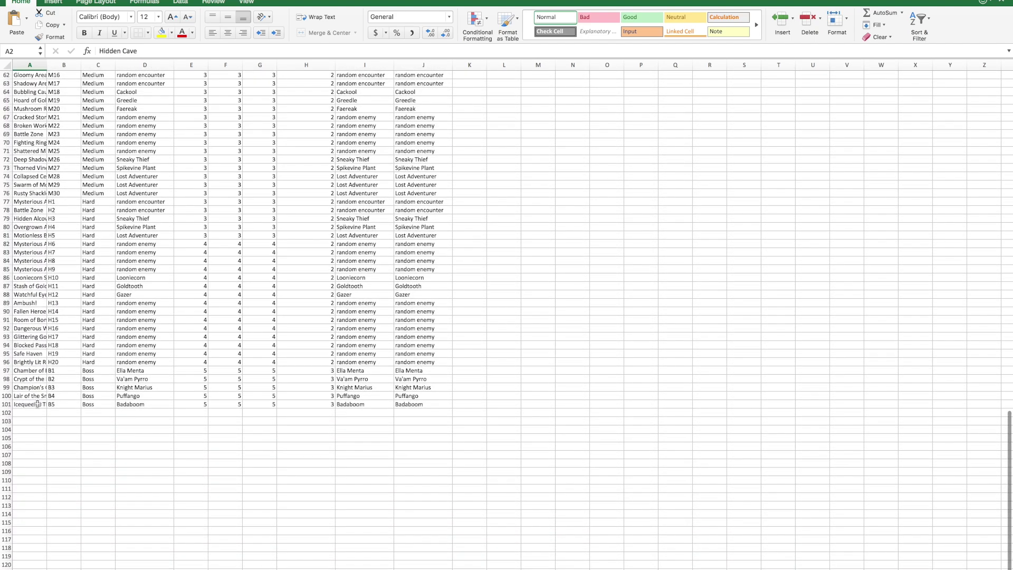
left_click_drag(37, 404, 30, 291)
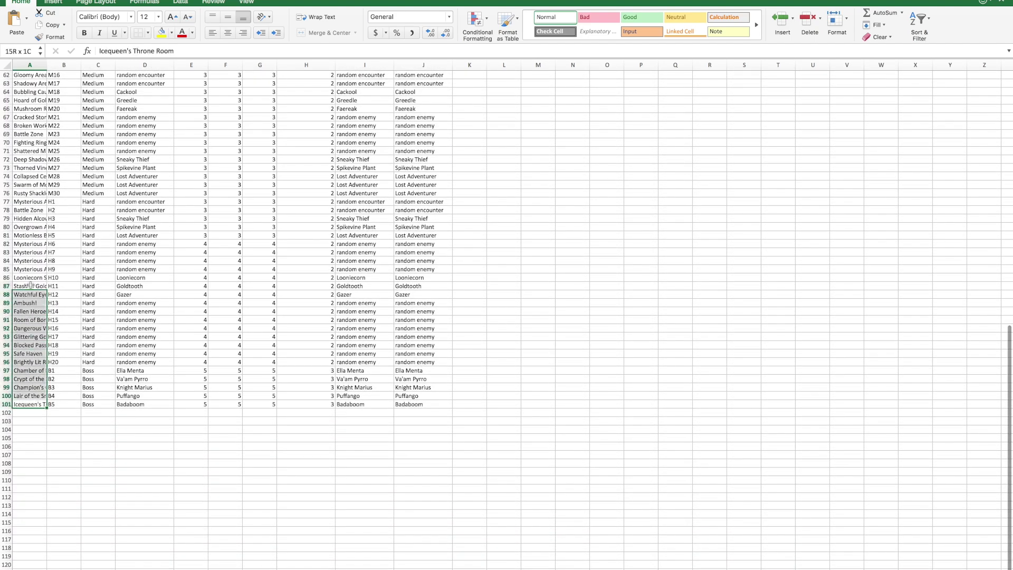
left_click(191, 231)
key("super+Tab")
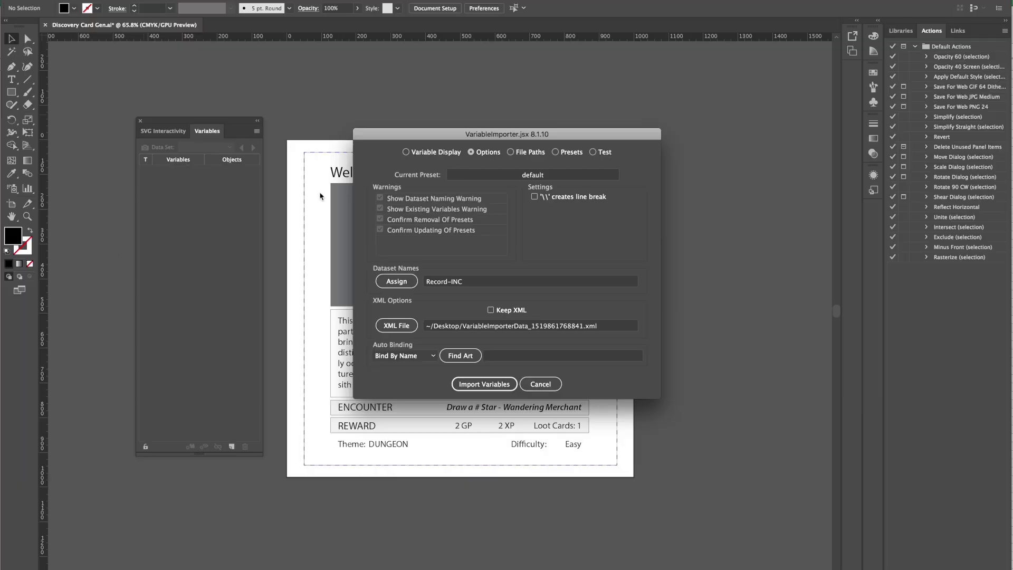
Assign the dataset names using Increment in Field 1, Dash in Field 2 and the AreaName variable value in Field 3
left_click(402, 285)
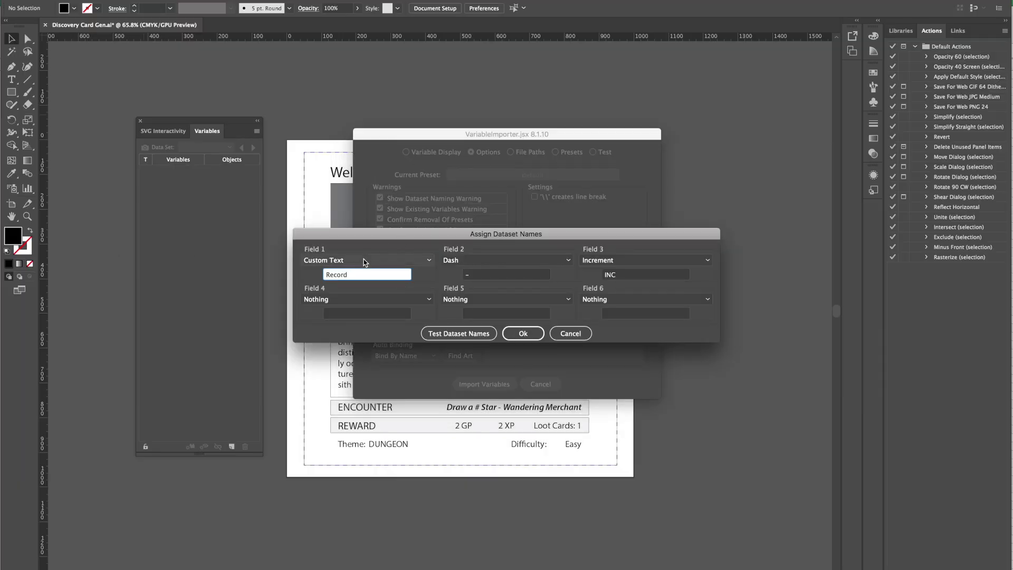
left_click(363, 258)
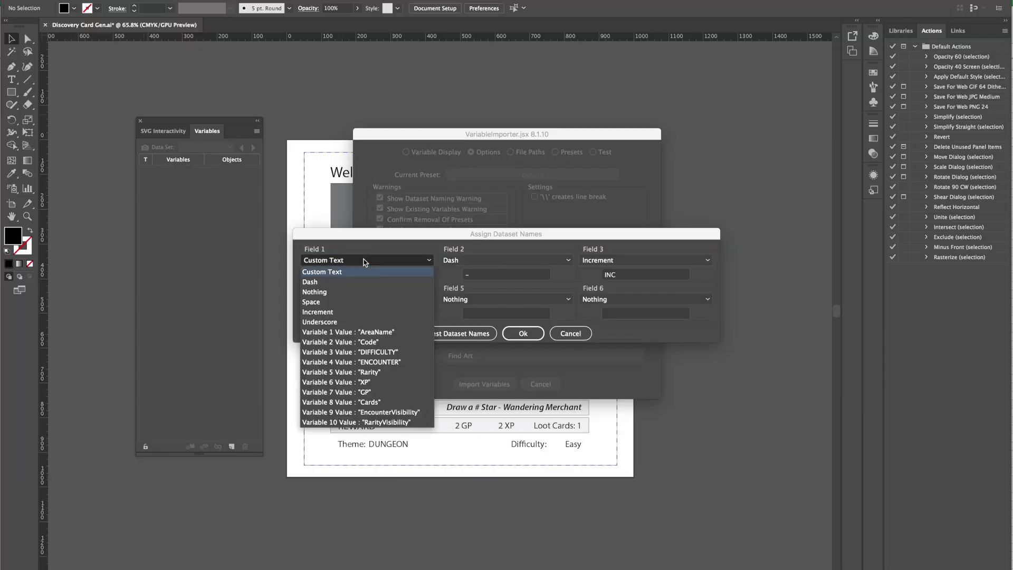
left_click(338, 312)
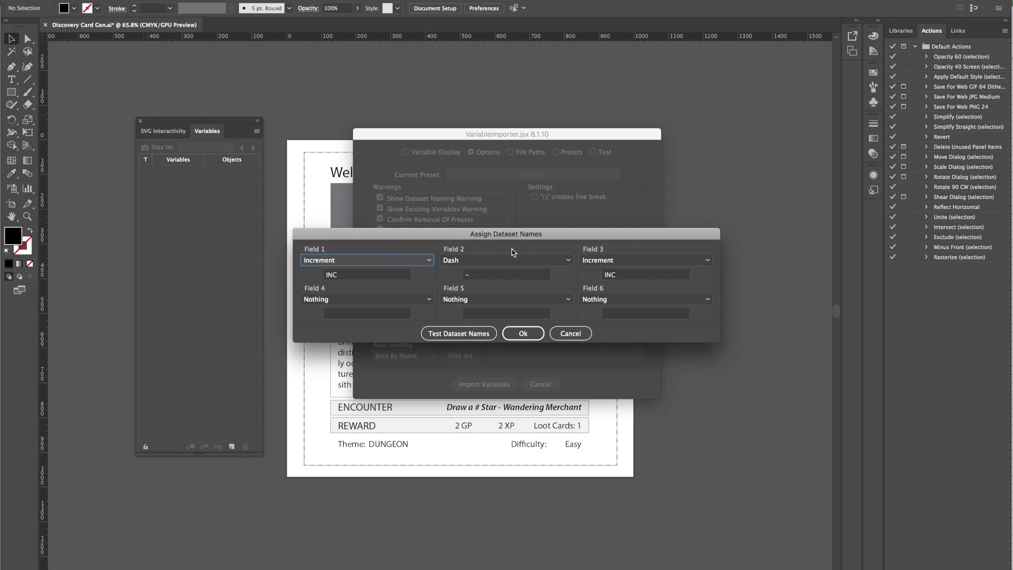
left_click(537, 262)
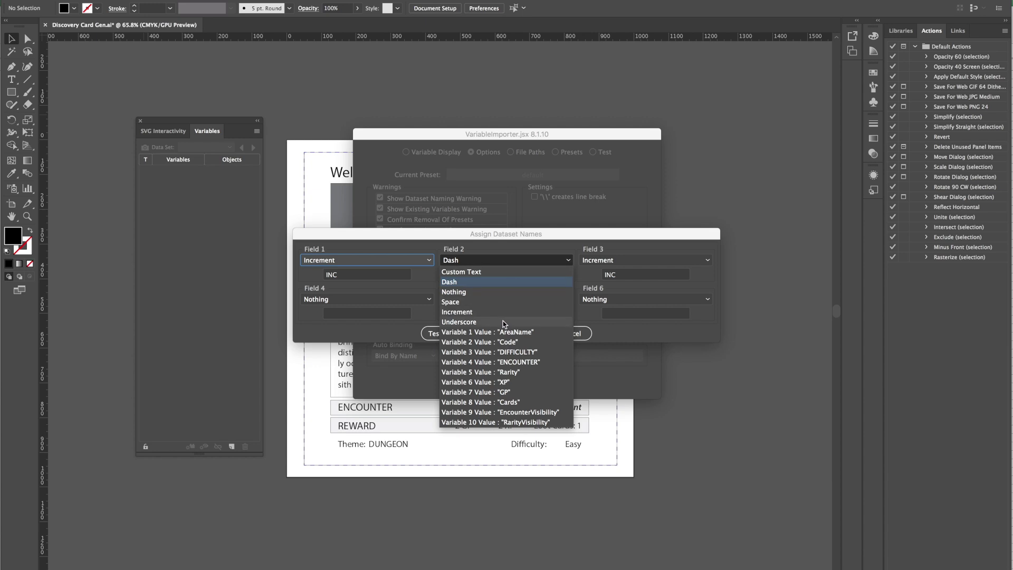
left_click(486, 282)
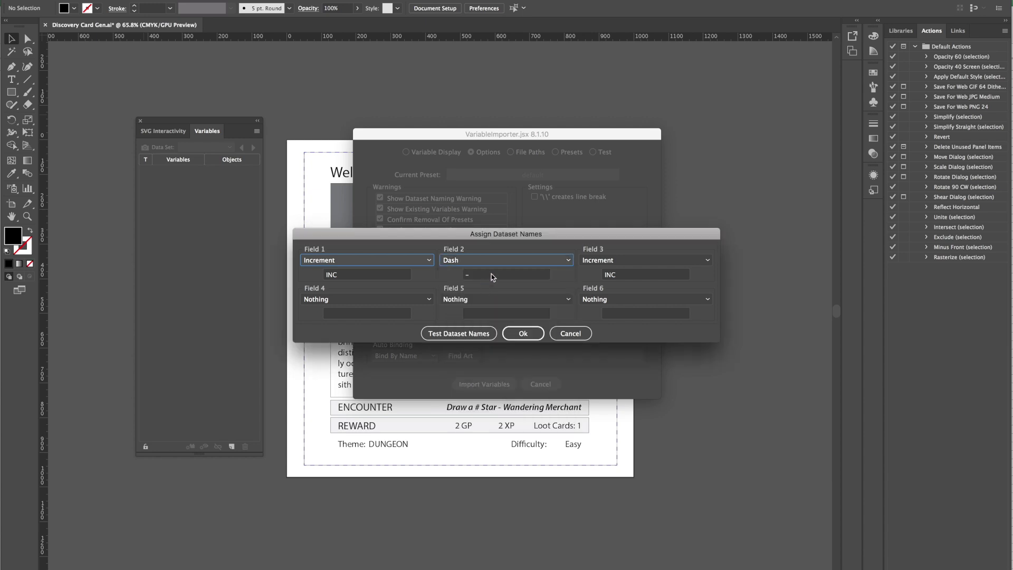
left_click(609, 261)
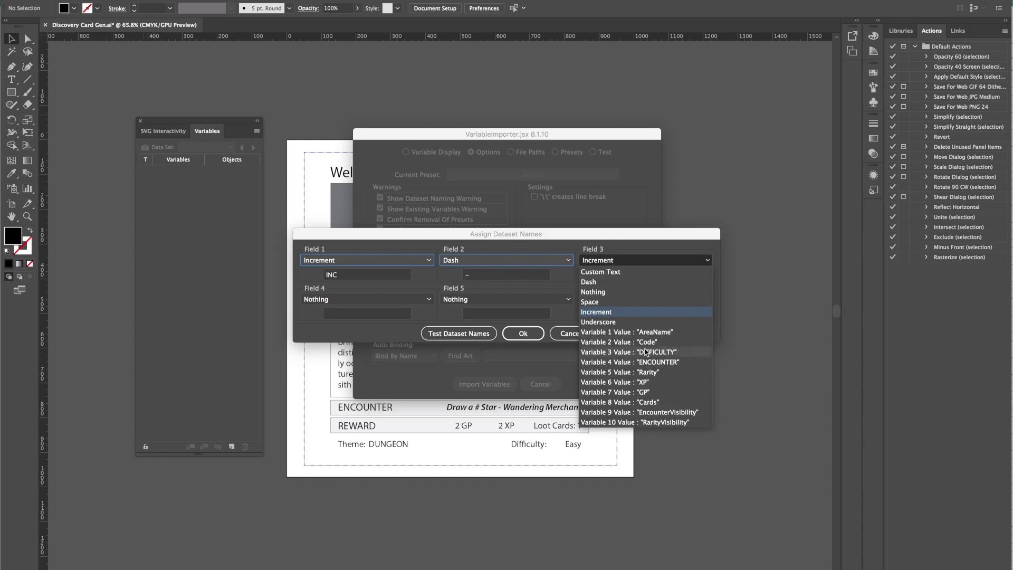
left_click(606, 272)
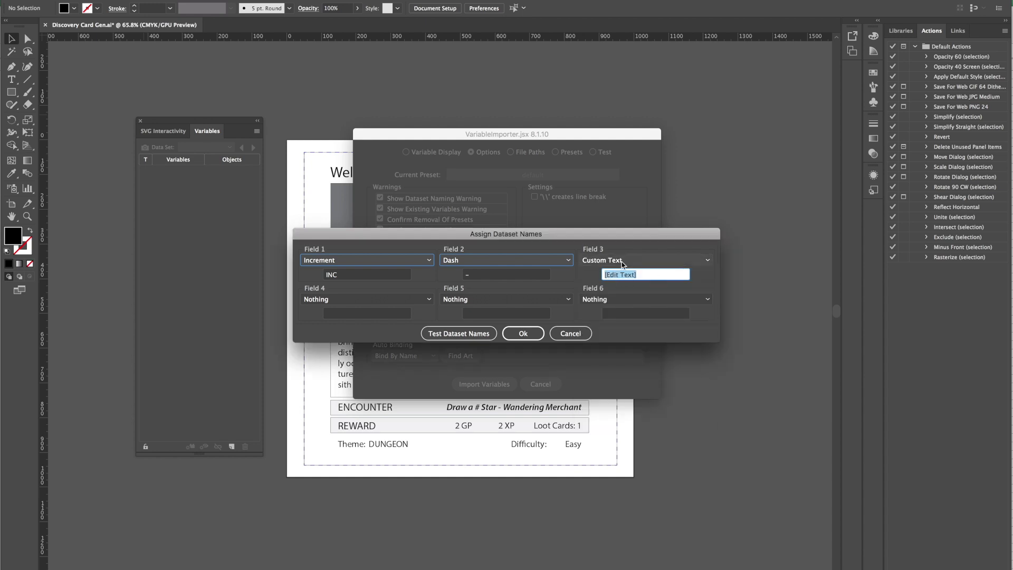
left_click(627, 263)
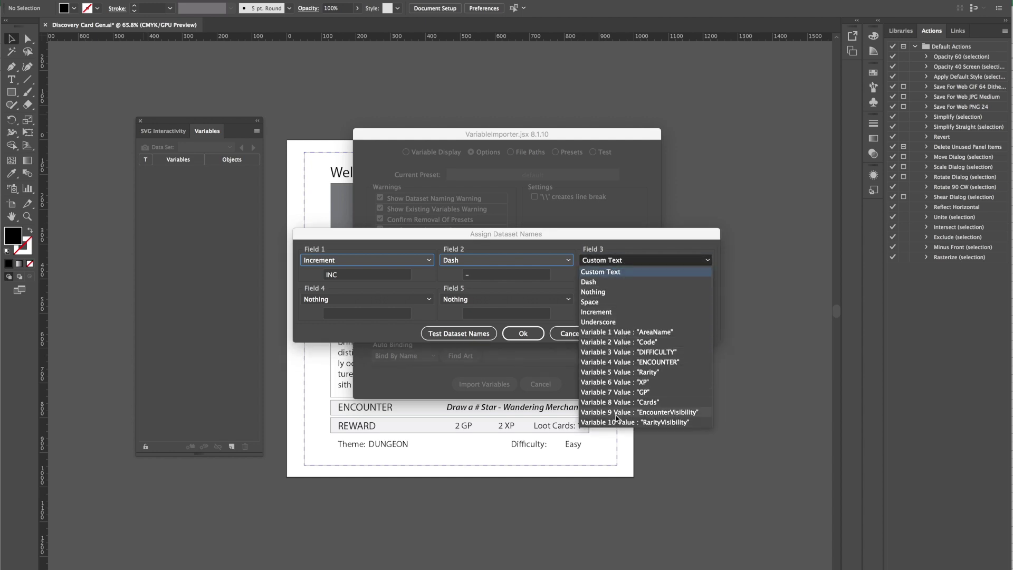
left_click(685, 332)
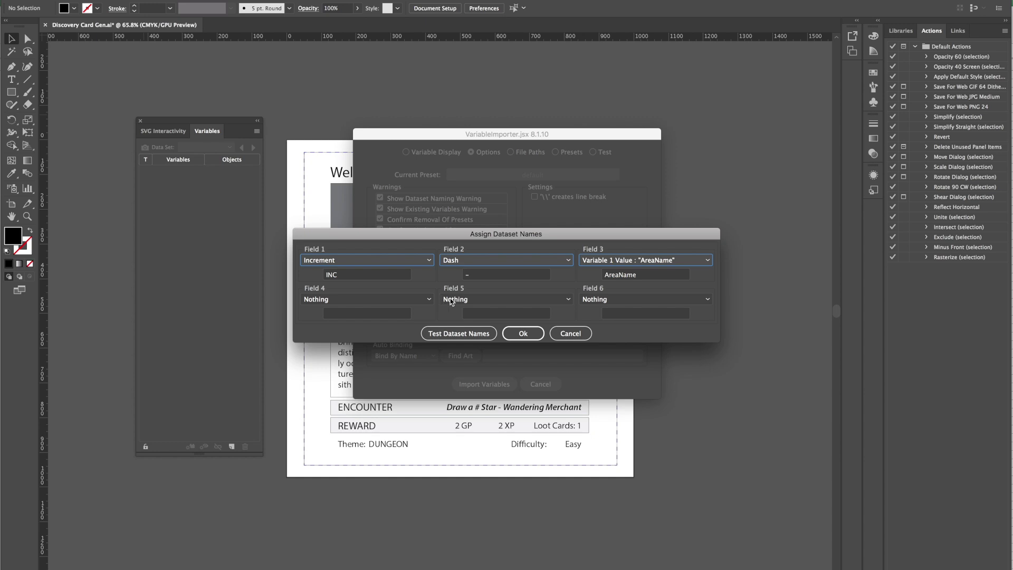
left_click(535, 336)
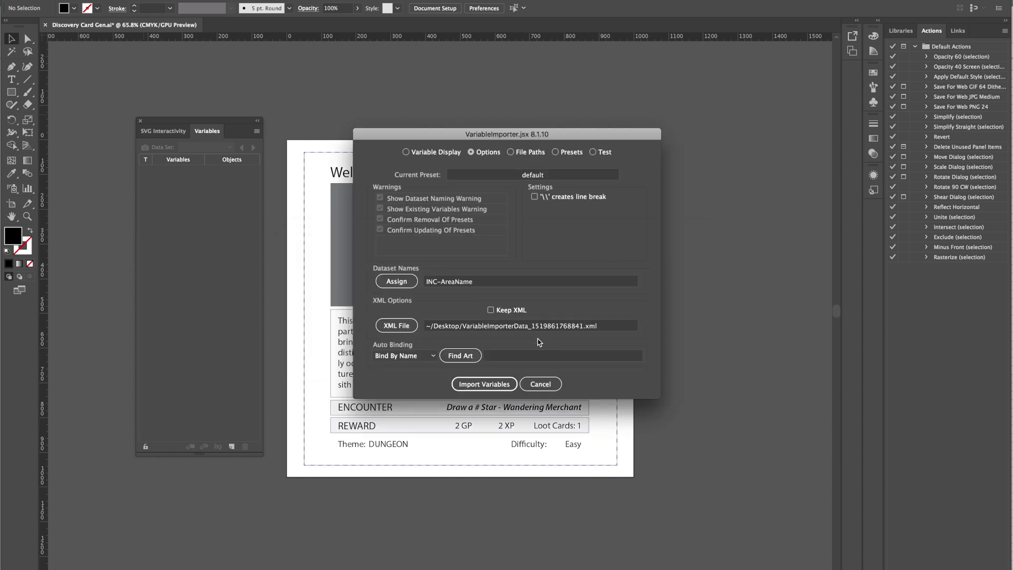
Check the variable types in VariableImporter and import the variables into the card document
left_click(407, 152)
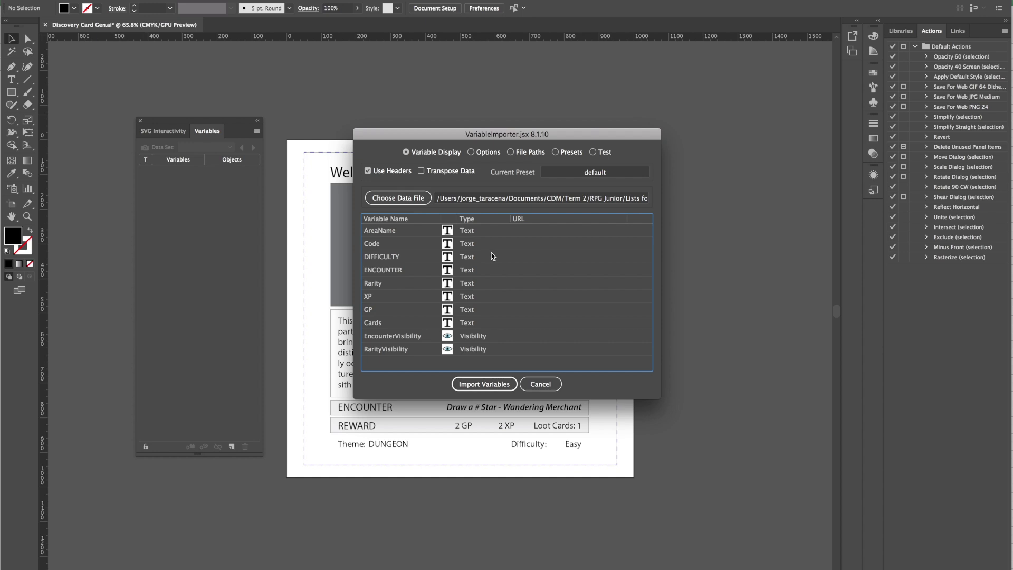
left_click(498, 386)
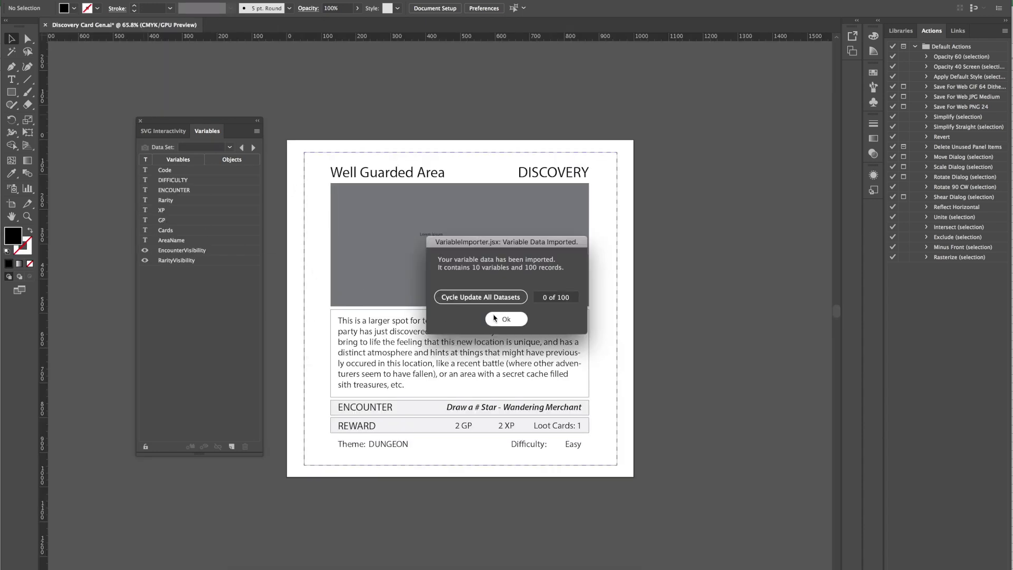
left_click(498, 318)
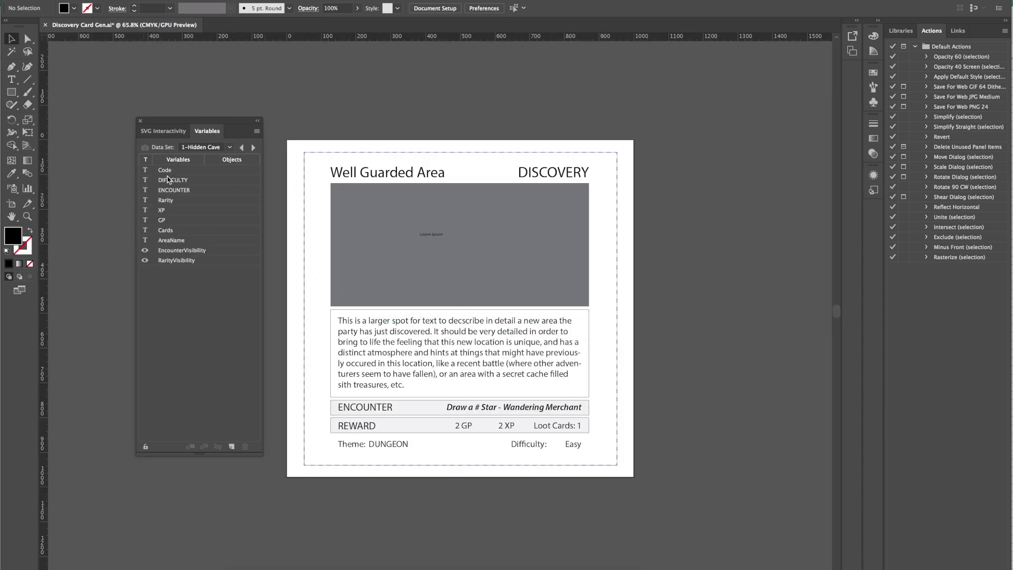
Bind the Well Guarded Area title inside the card group to the AreaName variable and look over the list of data sets
left_click(376, 175)
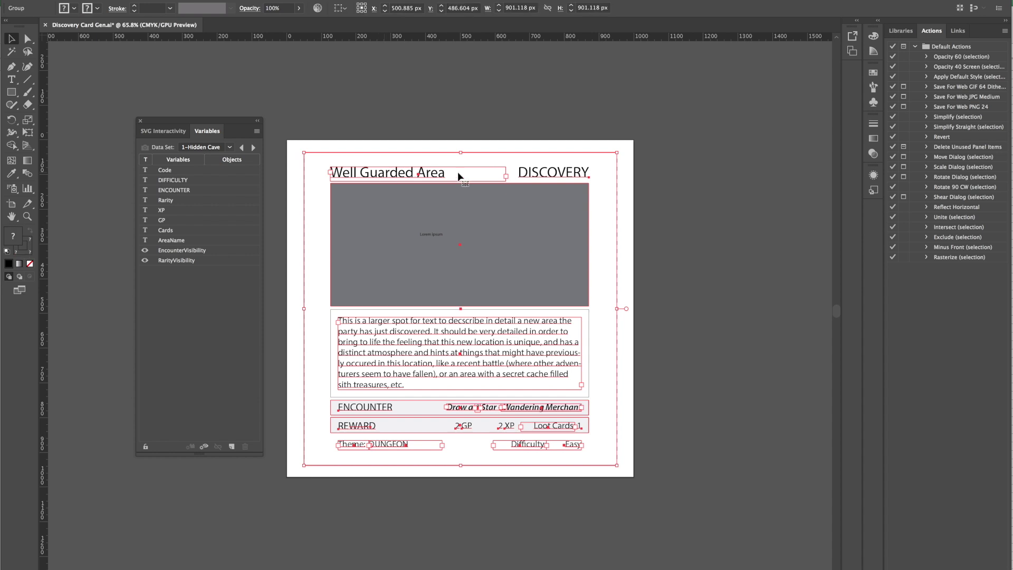
double_click(408, 181)
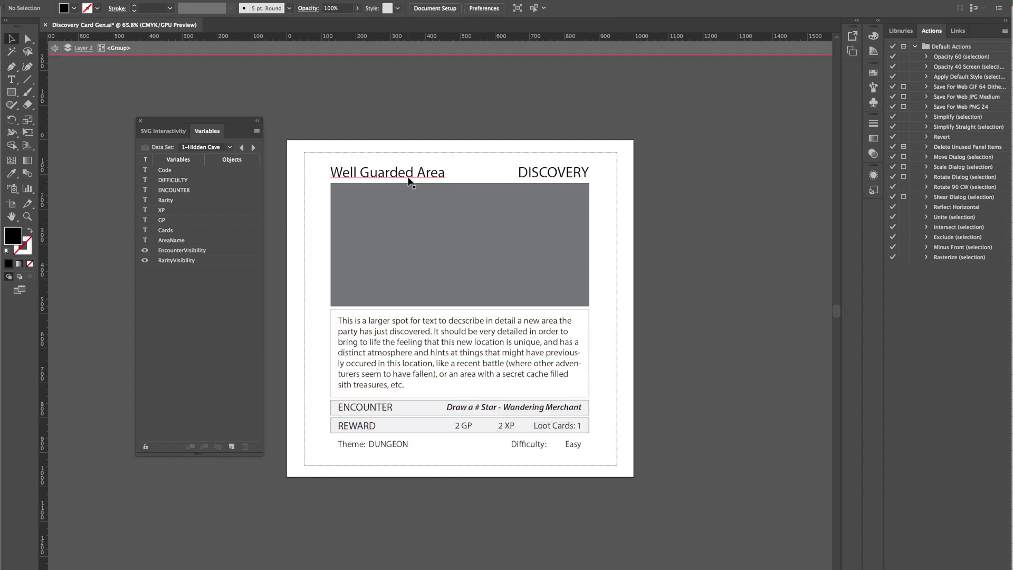
left_click(399, 180)
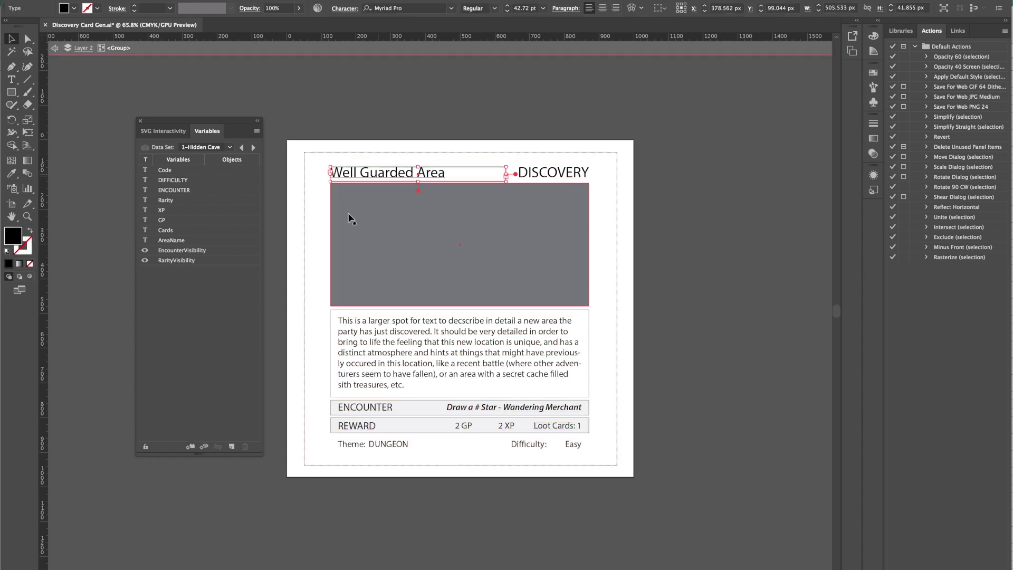
left_click(196, 242)
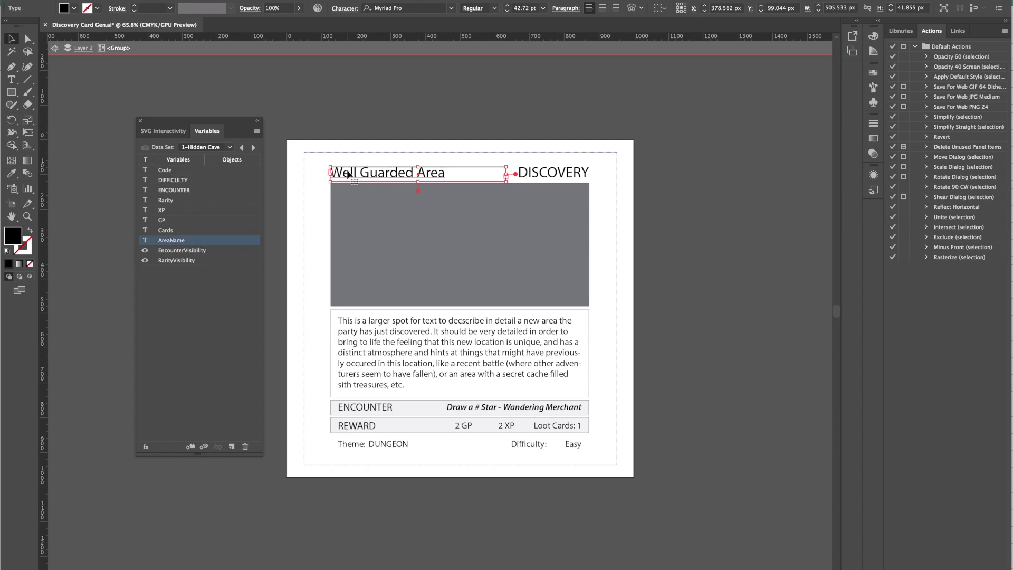
left_click(191, 448)
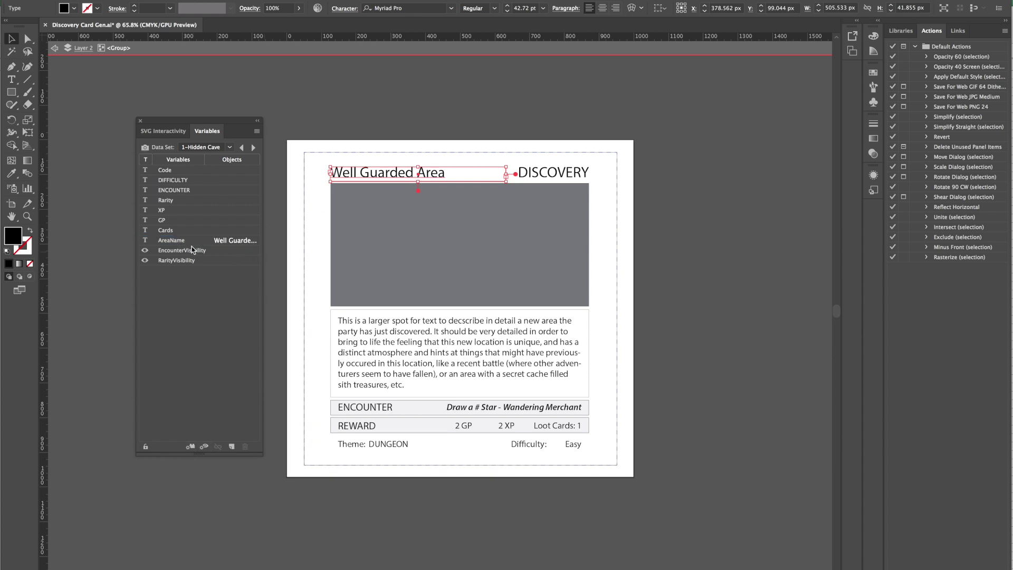
left_click(230, 147)
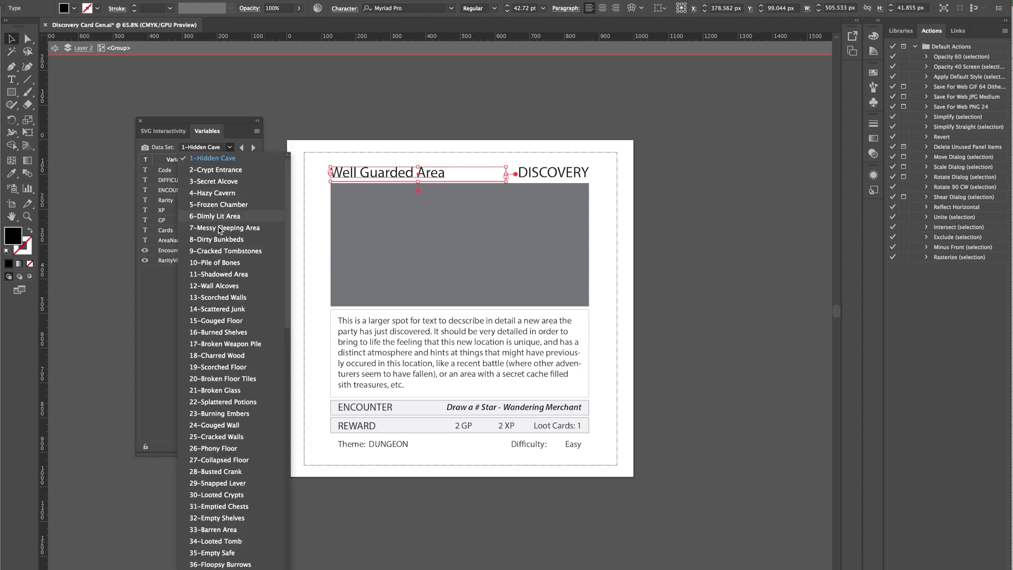
left_click(159, 343)
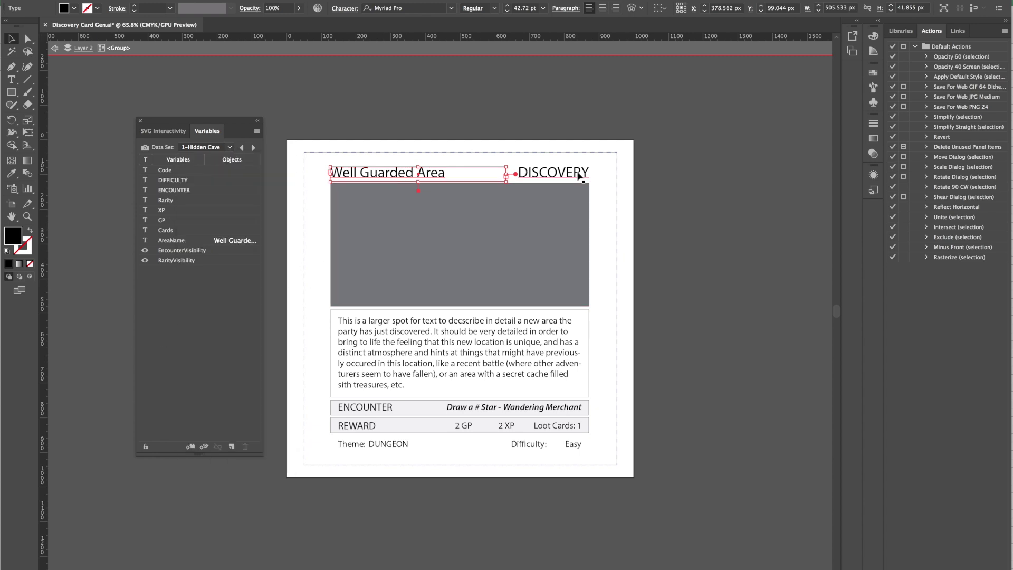
Bind the encounter row's # placeholder to the Rarity variable and the Wandering Merchant text to ENCOUNTER
left_click(455, 407)
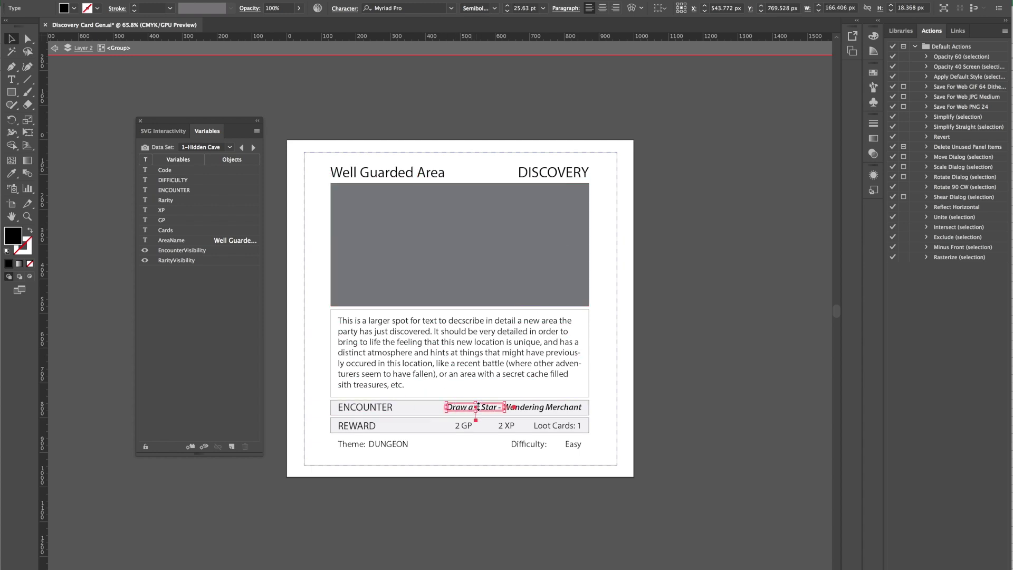
left_click(485, 386)
left_click(476, 406)
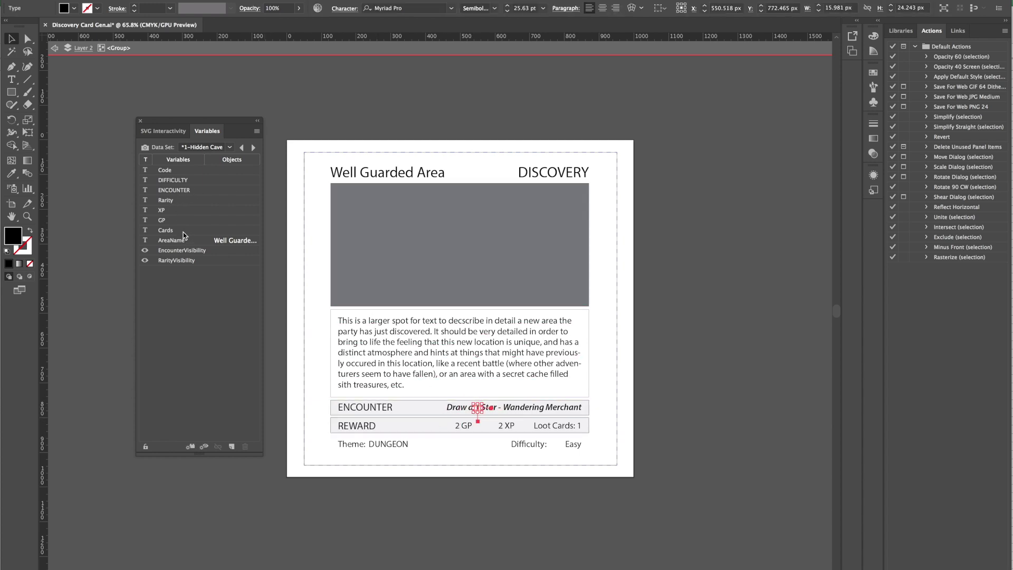
left_click(182, 200)
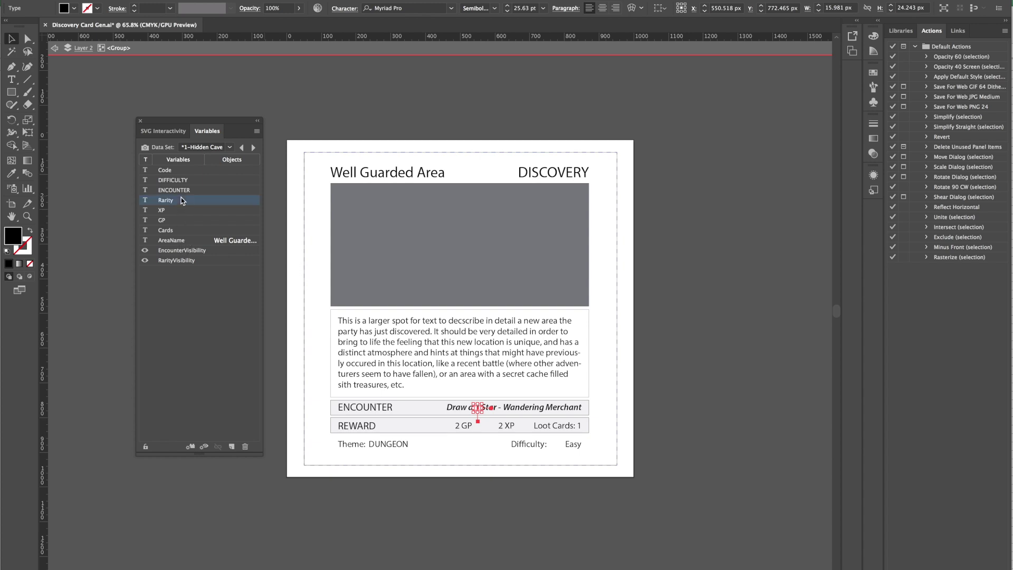
left_click(190, 446)
left_click(521, 407)
left_click(179, 191)
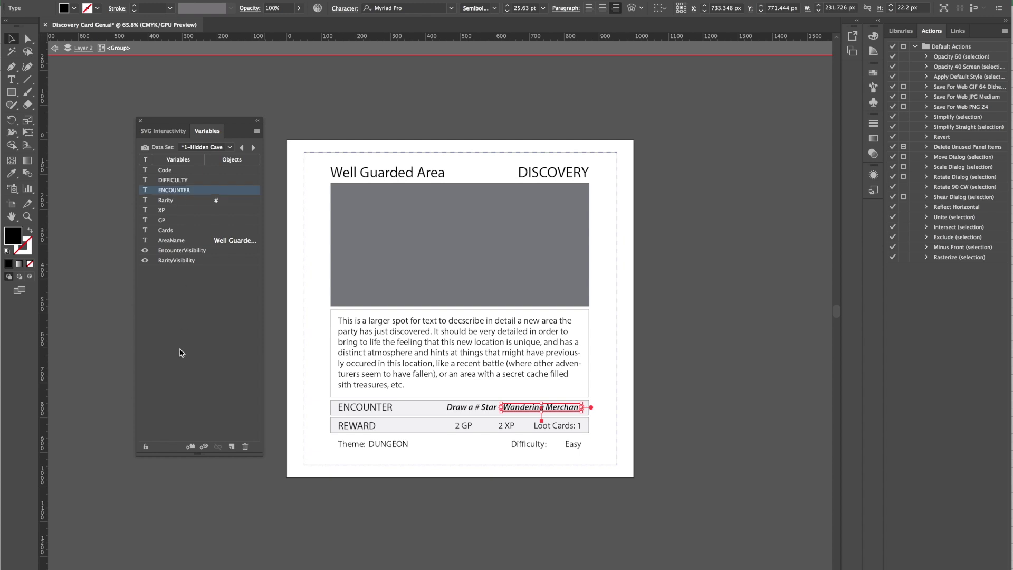
left_click(191, 446)
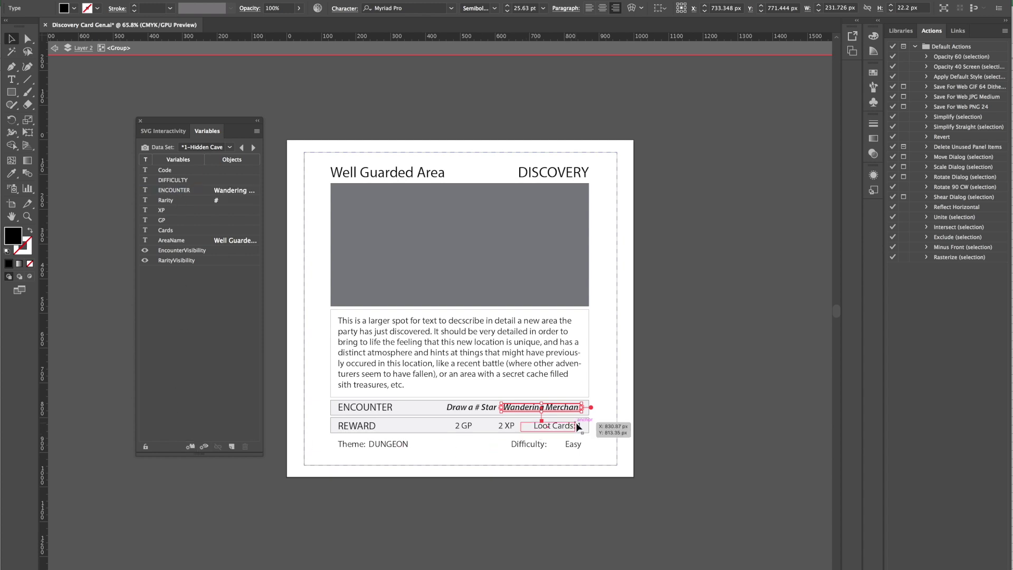
Bind the reward row's Loot Cards number to the Cards variable and its XP number to XP
left_click(579, 425)
left_click(170, 230)
left_click(191, 448)
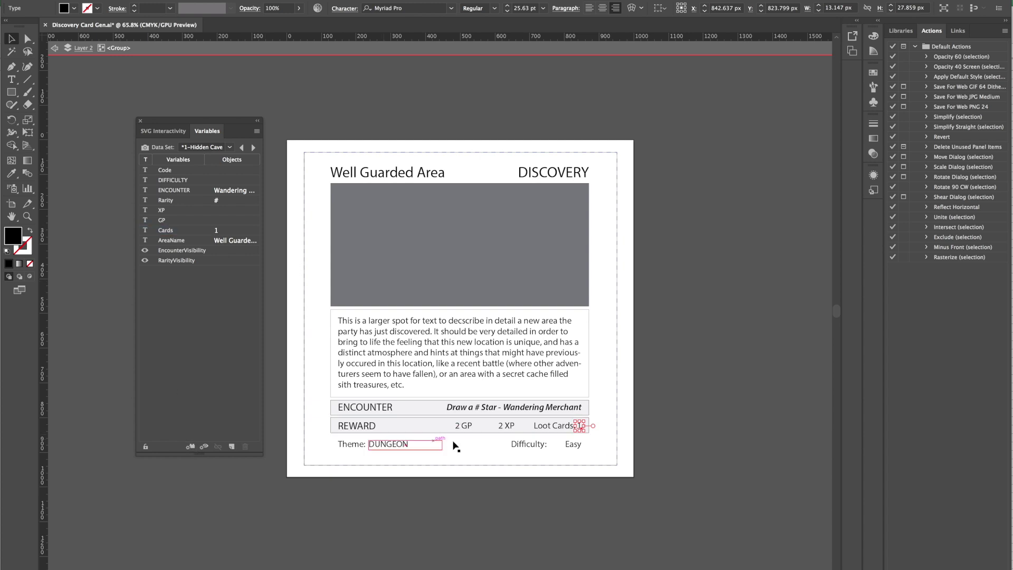
left_click(500, 425)
left_click(172, 211)
left_click(190, 447)
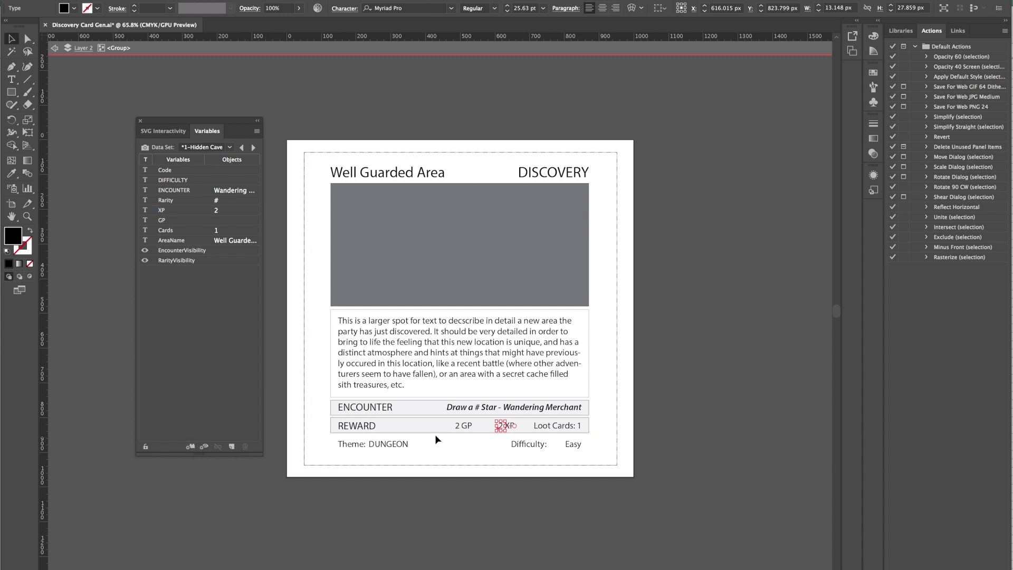
Bind the reward row's GP number to the GP variable and the Easy difficulty text to DIFFICULTY
left_click(457, 426)
left_click(164, 220)
left_click(192, 448)
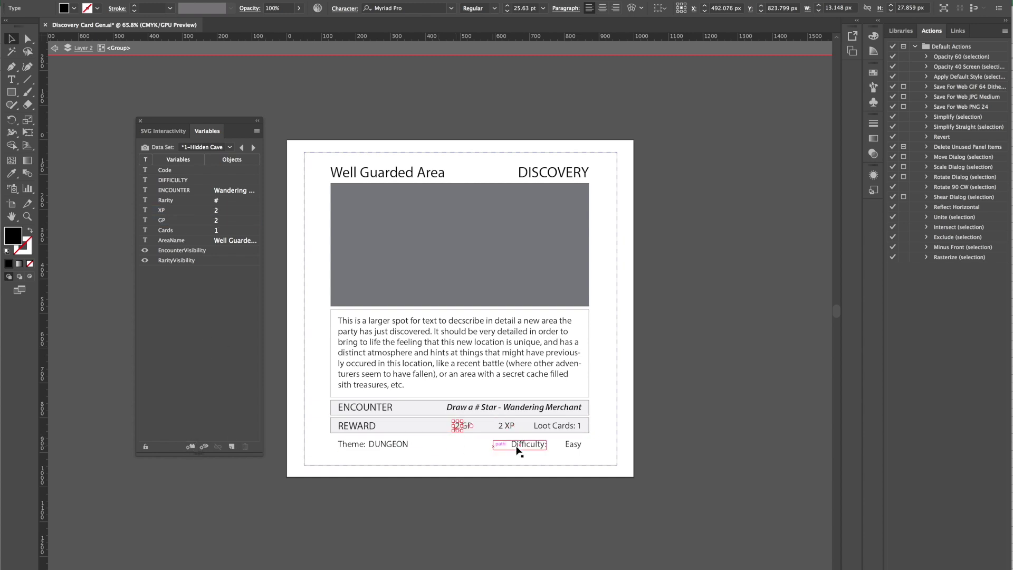
left_click(573, 445)
left_click(173, 181)
left_click(192, 448)
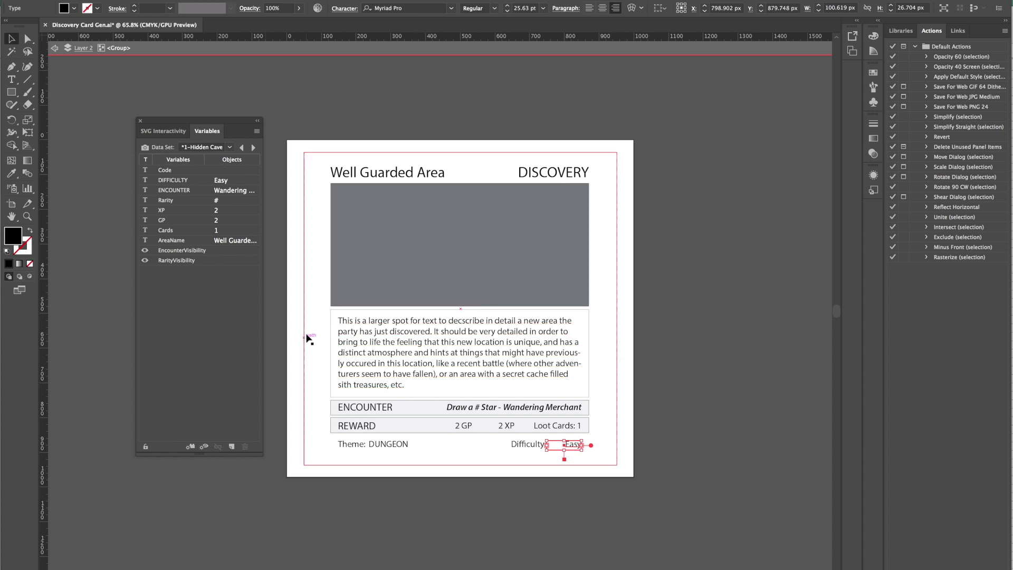
left_click(272, 323)
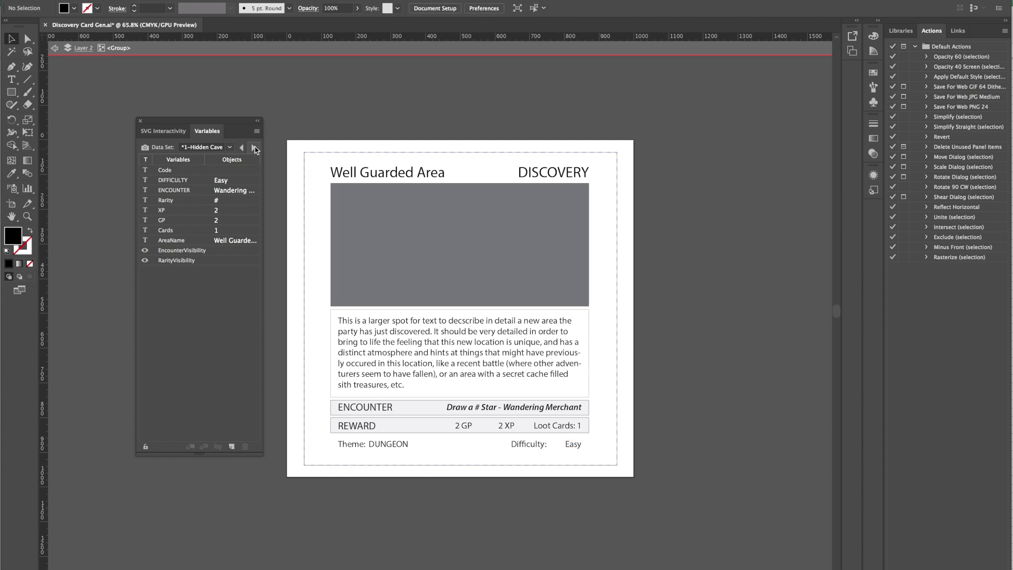
Apply the 1-Hidden Cave data set to the card, discarding the uncaptured values
left_click(230, 147)
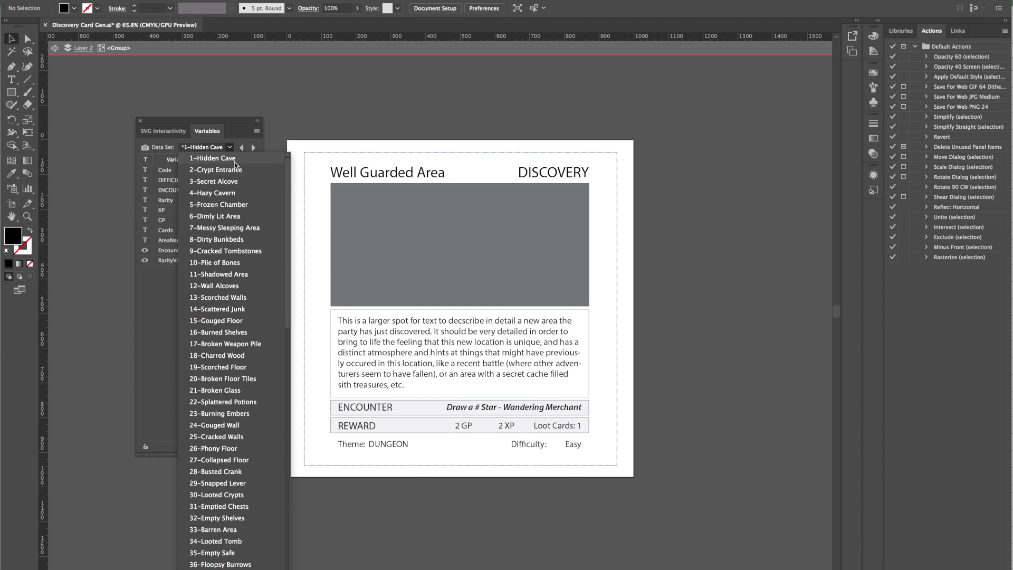
left_click(234, 162)
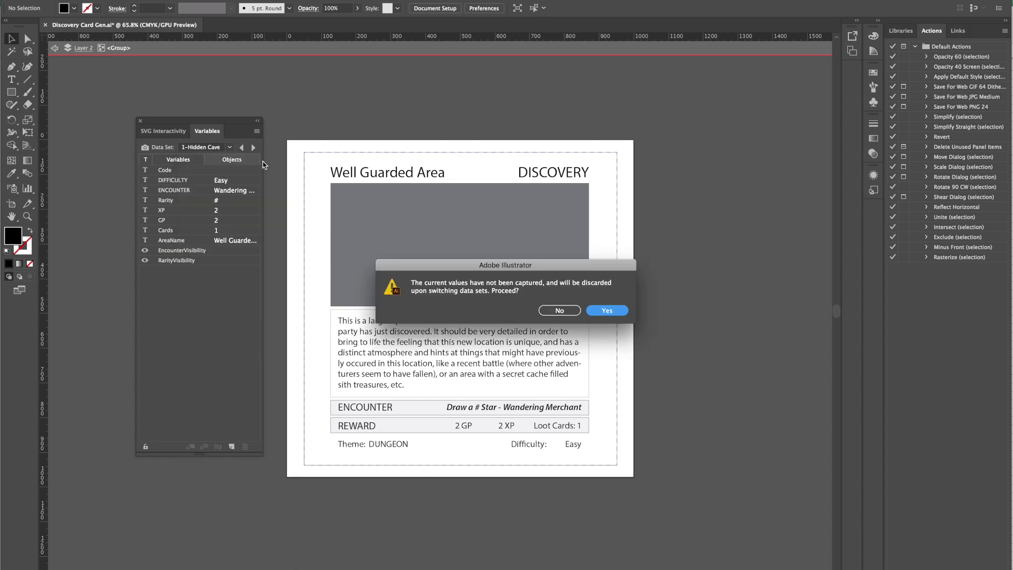
left_click(620, 312)
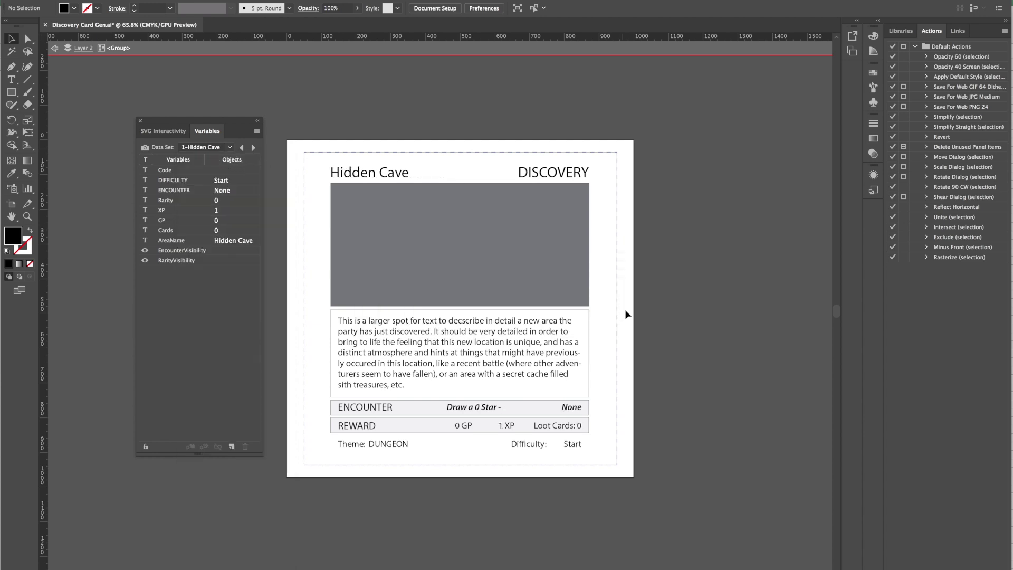
Step forward through the data sets up to 39-Smashed Table and examine the card text for each
left_click(253, 147)
left_click(254, 147)
left_click(253, 147)
left_click(254, 147)
left_click(254, 147)
left_click(254, 147)
left_click(253, 147)
left_click(254, 148)
left_click(254, 147)
left_click(254, 147)
left_click(254, 147)
left_click(254, 147)
left_click(253, 147)
left_click(254, 147)
left_click(254, 148)
left_click(254, 148)
left_click(254, 147)
left_click(254, 148)
left_click(254, 147)
left_click(253, 147)
left_click(254, 148)
left_click(253, 147)
left_click(254, 148)
left_click(253, 148)
left_click(254, 147)
left_click(254, 148)
left_click(254, 147)
left_click(254, 147)
left_click(254, 147)
left_click(253, 147)
left_click(253, 147)
left_click(254, 147)
left_click(254, 147)
left_click(254, 147)
left_click(254, 147)
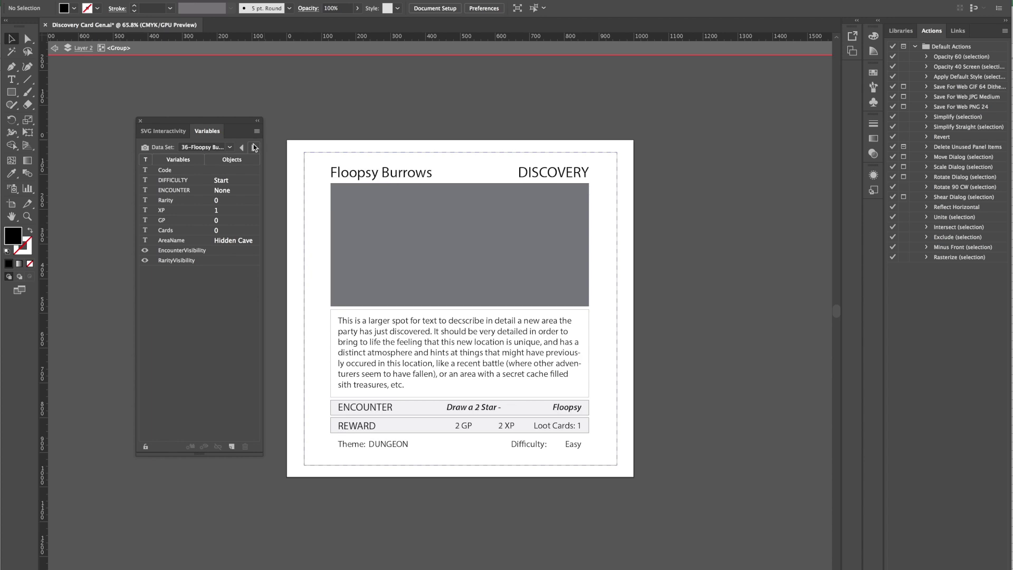
left_click(254, 147)
left_click(253, 148)
left_click(254, 147)
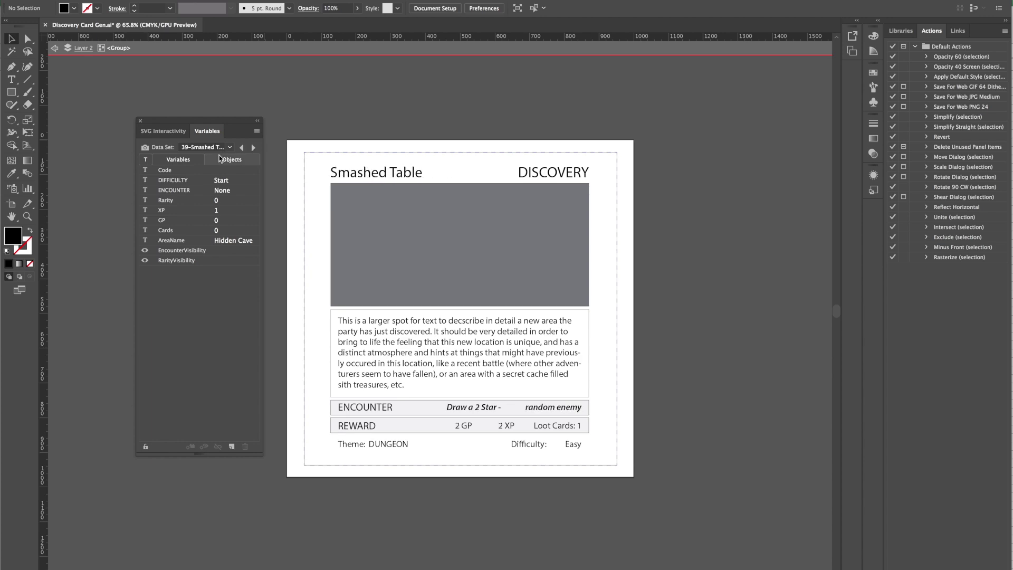
Preview the 79-Overgrown Area data set on the card
left_click(230, 147)
scroll(217, 467, "down", 6)
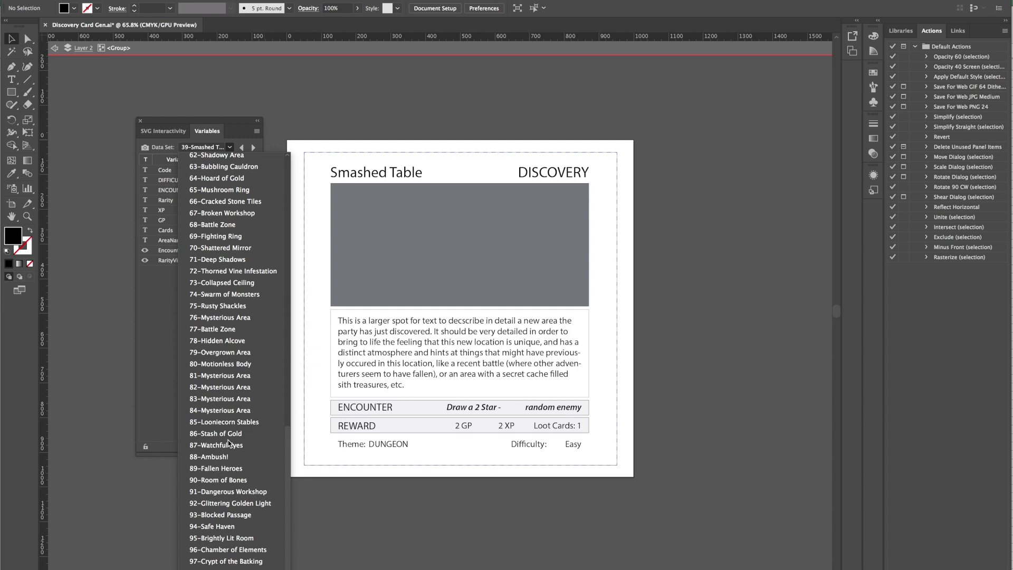
left_click(229, 356)
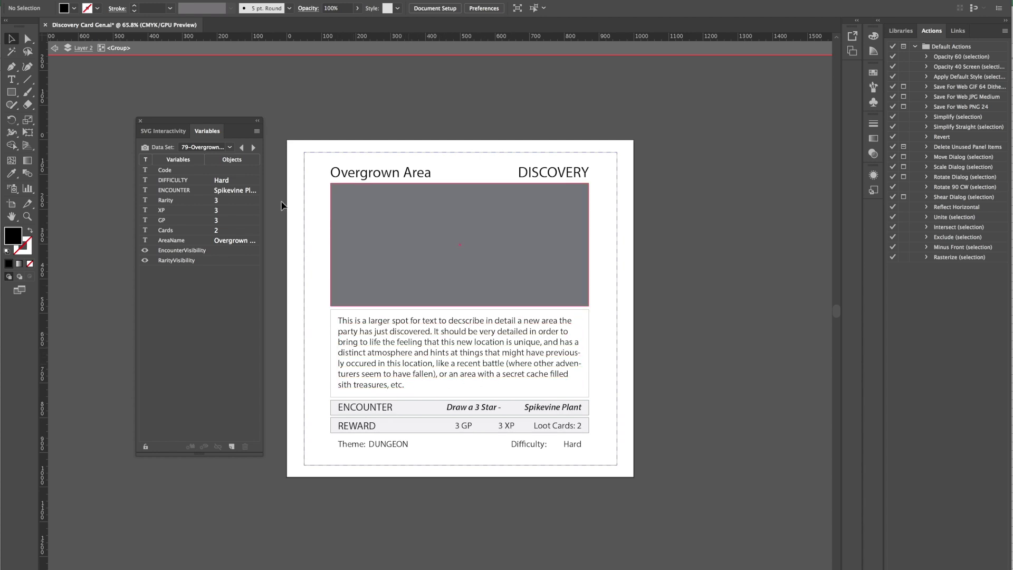
Return to the 1-Hidden Cave data set and step forward to 6-Dimly Lit Area, comparing the encounter row
left_click(230, 147)
scroll(235, 160, "up", 10)
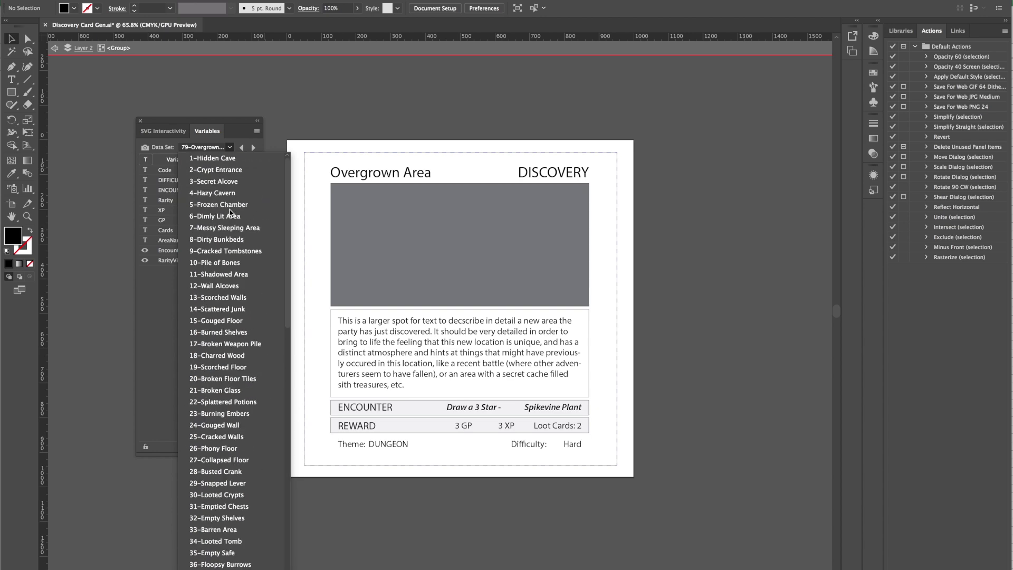
left_click(236, 160)
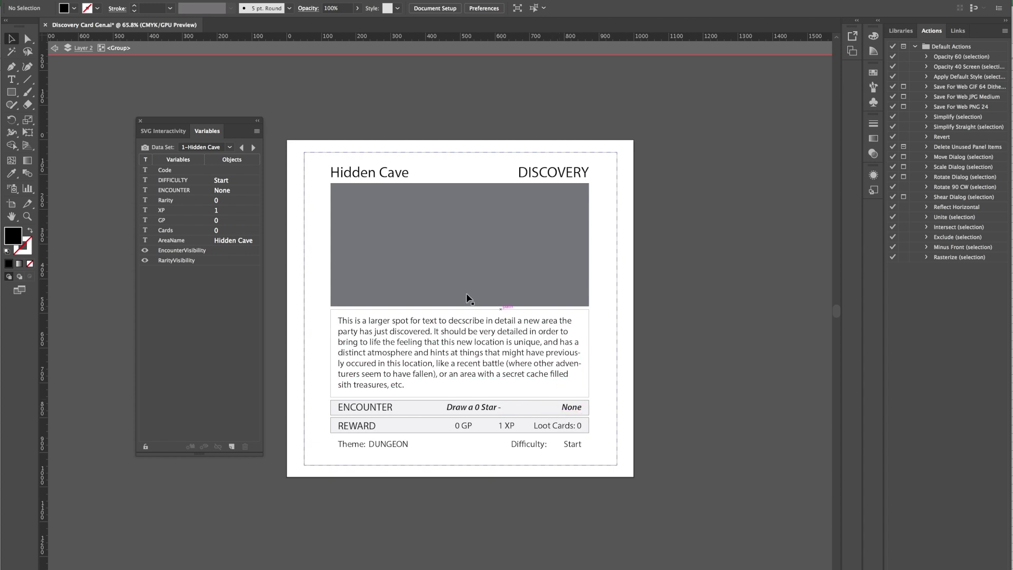
left_click(251, 148)
left_click(251, 149)
left_click(252, 148)
left_click(252, 148)
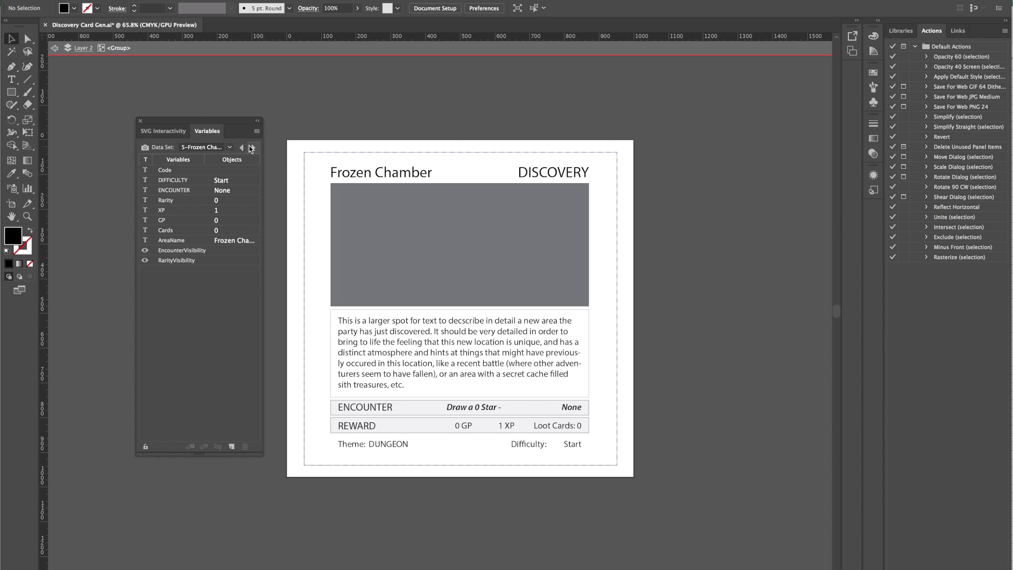
left_click(253, 148)
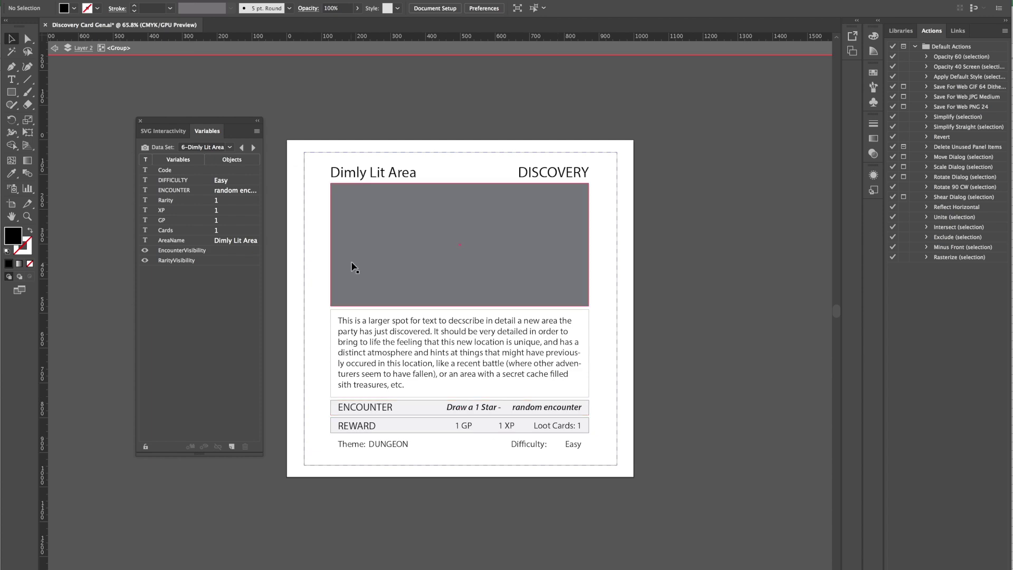
Switch to the Excel card list and examine the Start cards in rows 2 to 6, from AreaName to Cards
key("super+Tab")
left_click(37, 83)
scroll(51, 111, "up", 20)
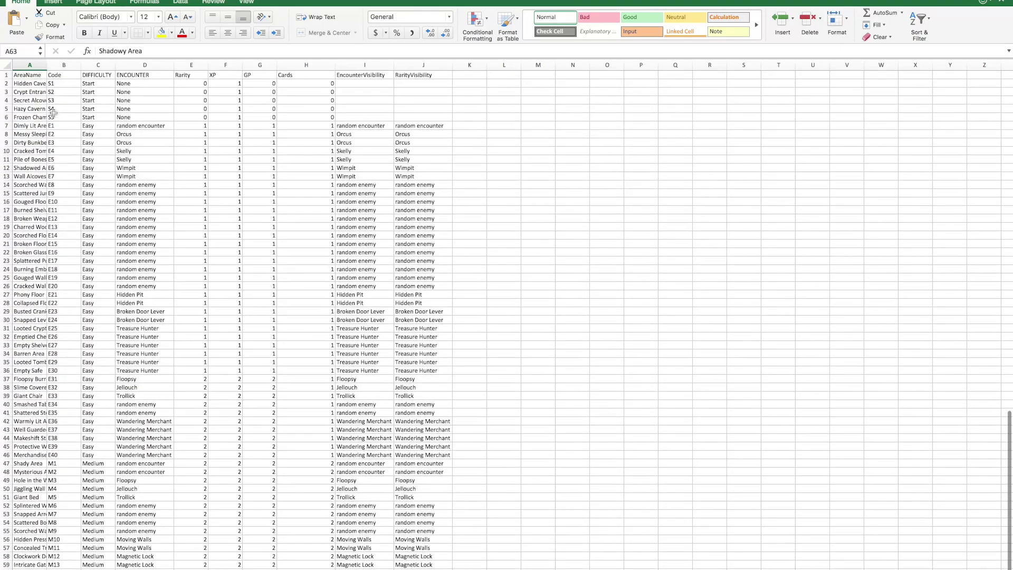
left_click_drag(32, 83, 296, 117)
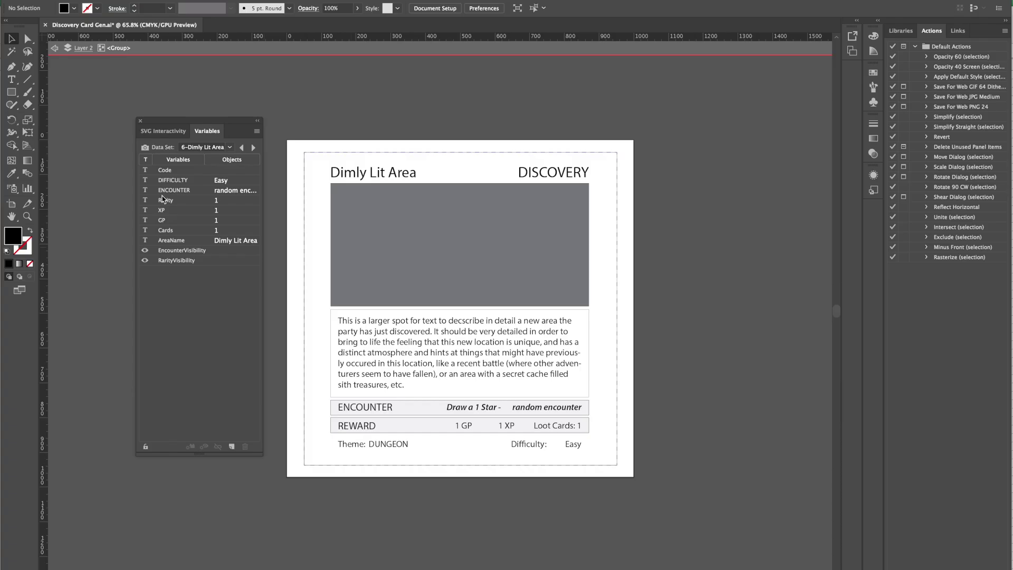
Back in Illustrator, apply the 1-Hidden Cave data set and bind the Draw a Star text's visibility to EncounterVisibility
left_click(230, 147)
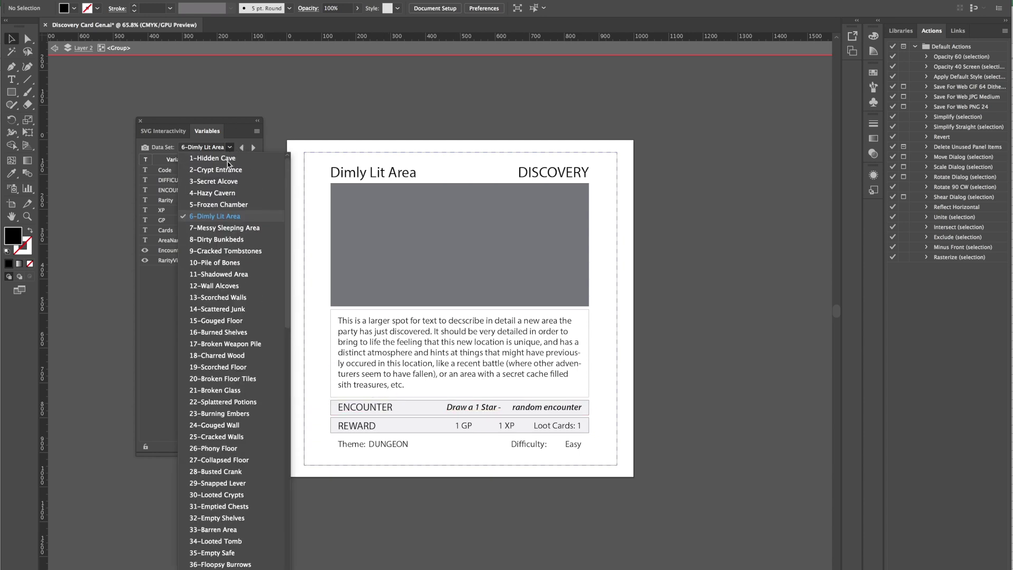
left_click(226, 160)
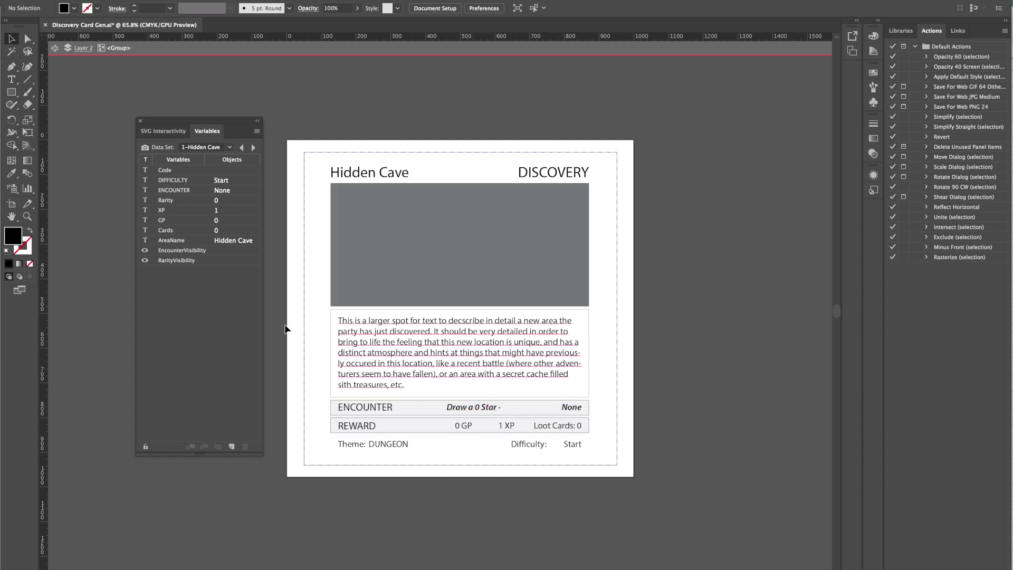
left_click(182, 250)
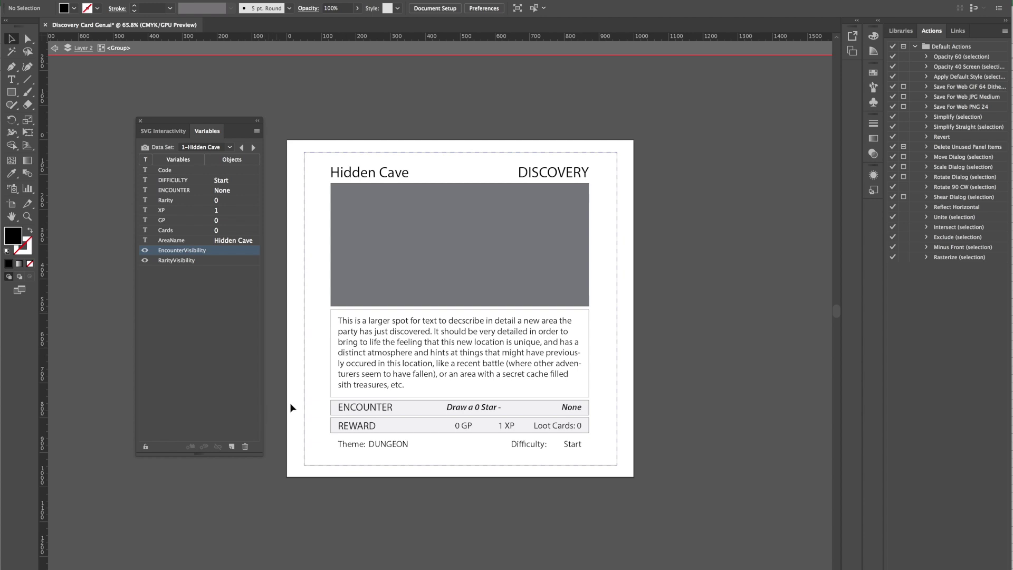
left_click(451, 411)
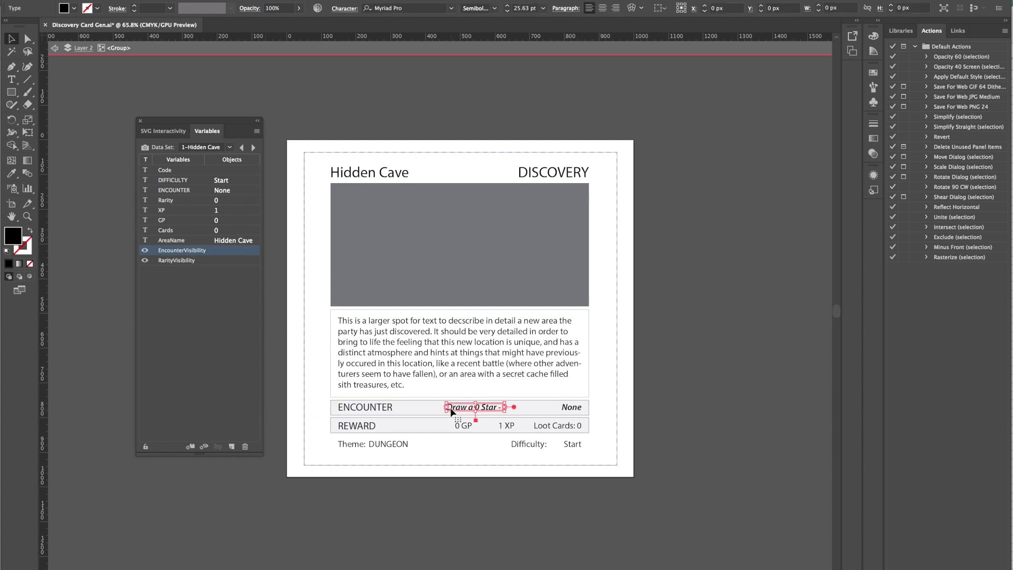
left_click(204, 448)
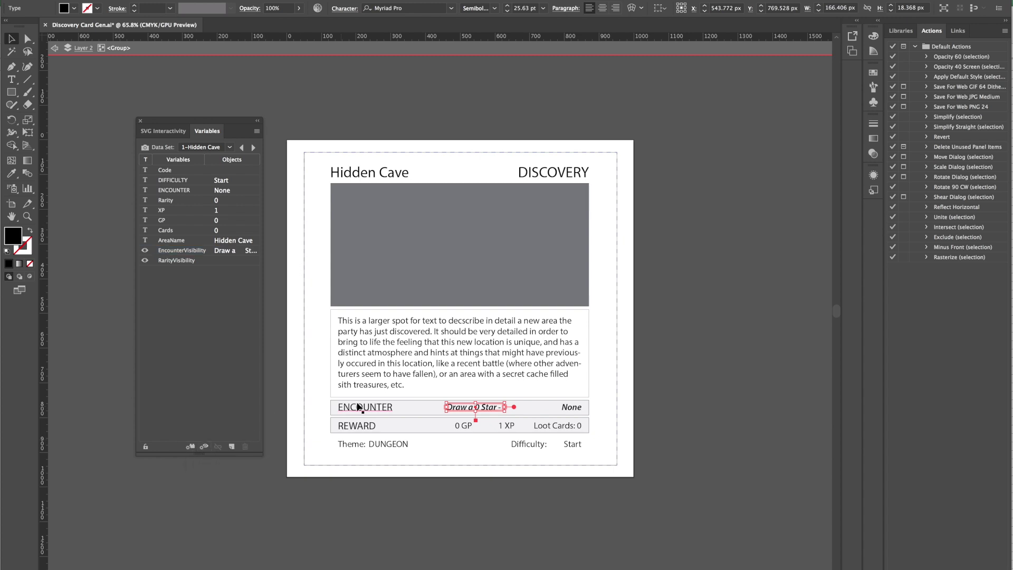
Bind the visibility of the star number in the encounter row to the RarityVisibility variable
left_click(428, 383)
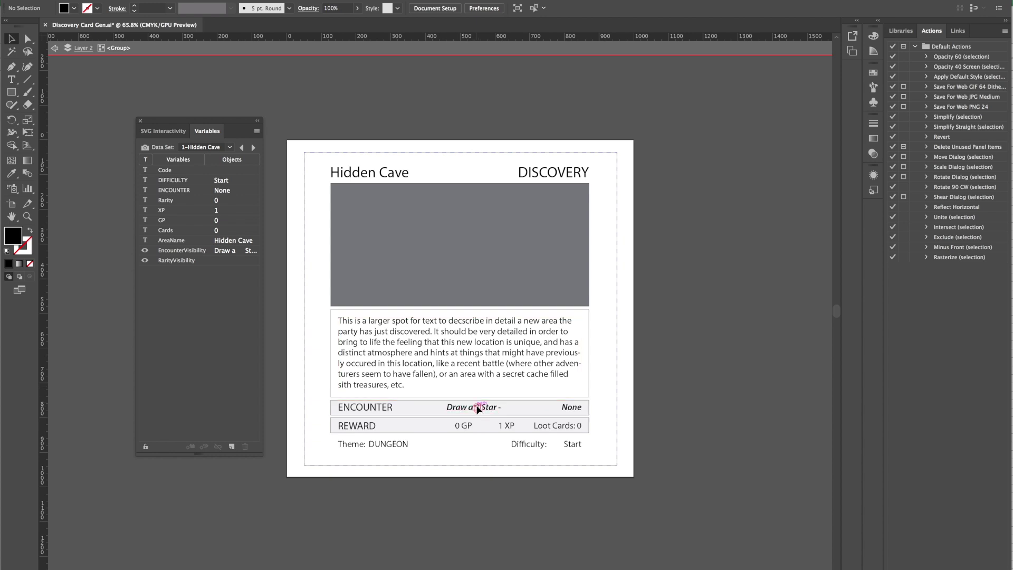
left_click(477, 408)
left_click(194, 261)
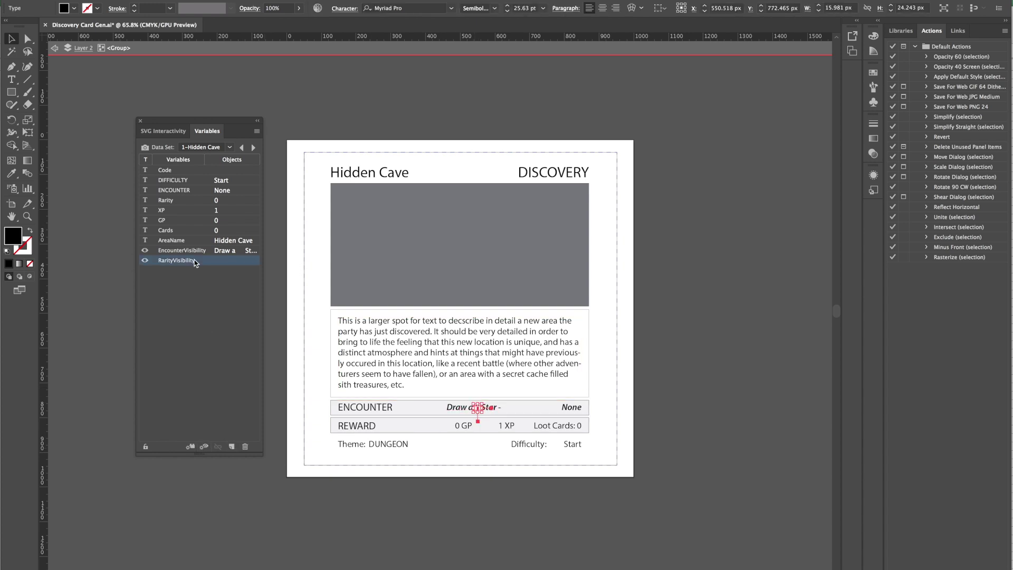
left_click(204, 446)
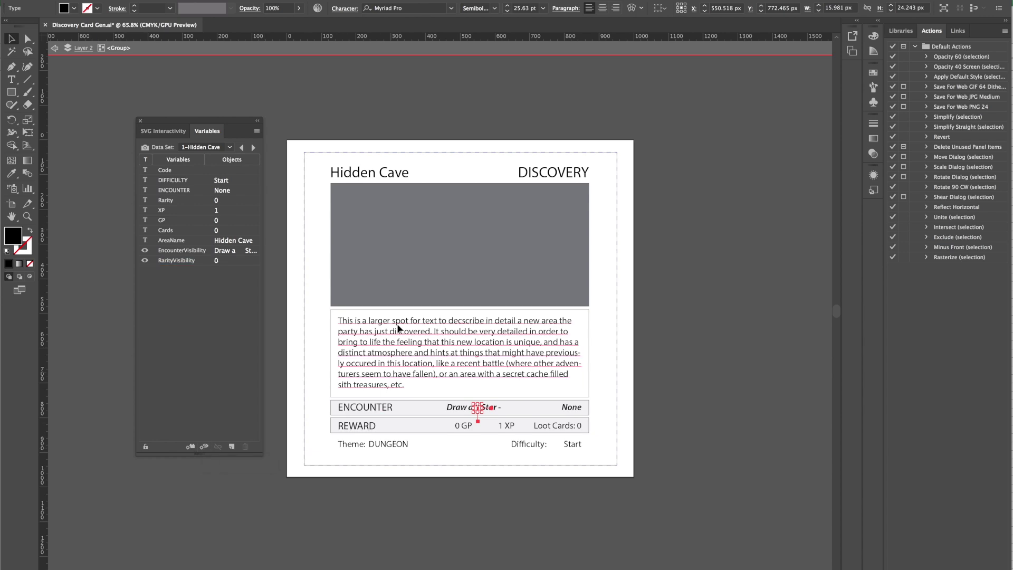
Switch to the Excel card list and compare the EncounterVisibility cells in rows 2 to 6 with those from row 7 down
key("super+Tab")
left_click(190, 143)
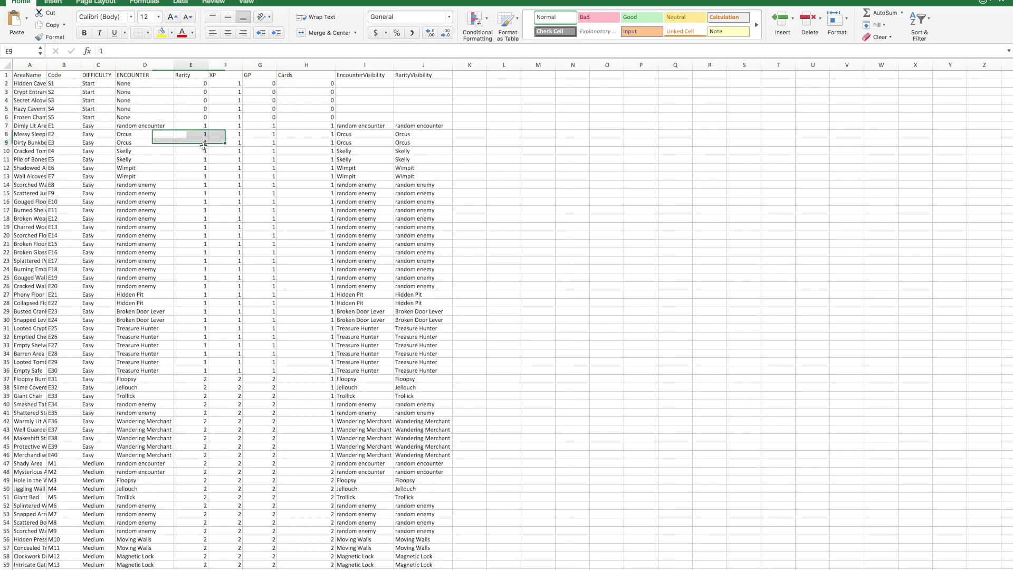
left_click_drag(380, 85, 372, 118)
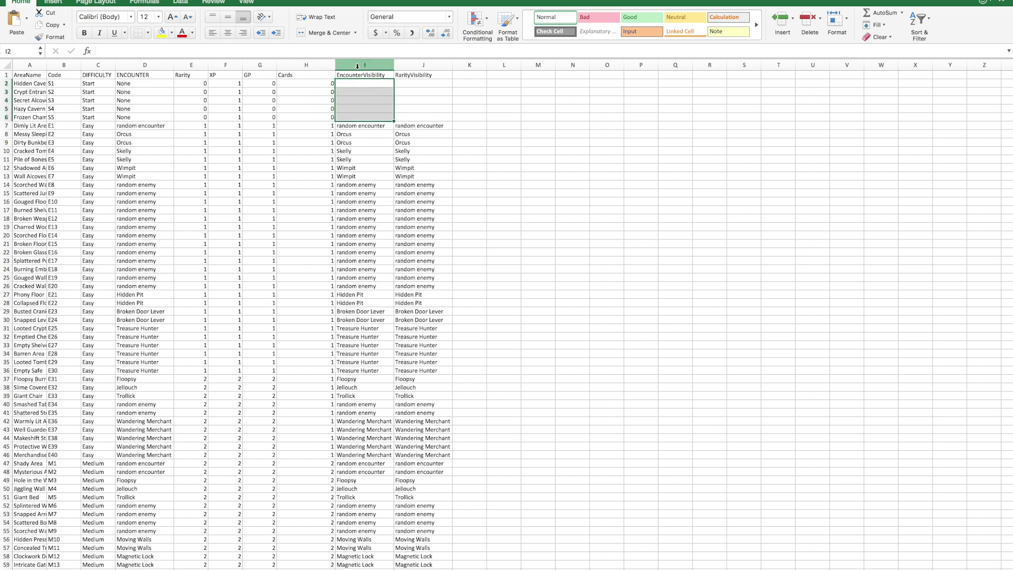
left_click_drag(362, 128, 372, 318)
scroll(371, 318, "down", 3)
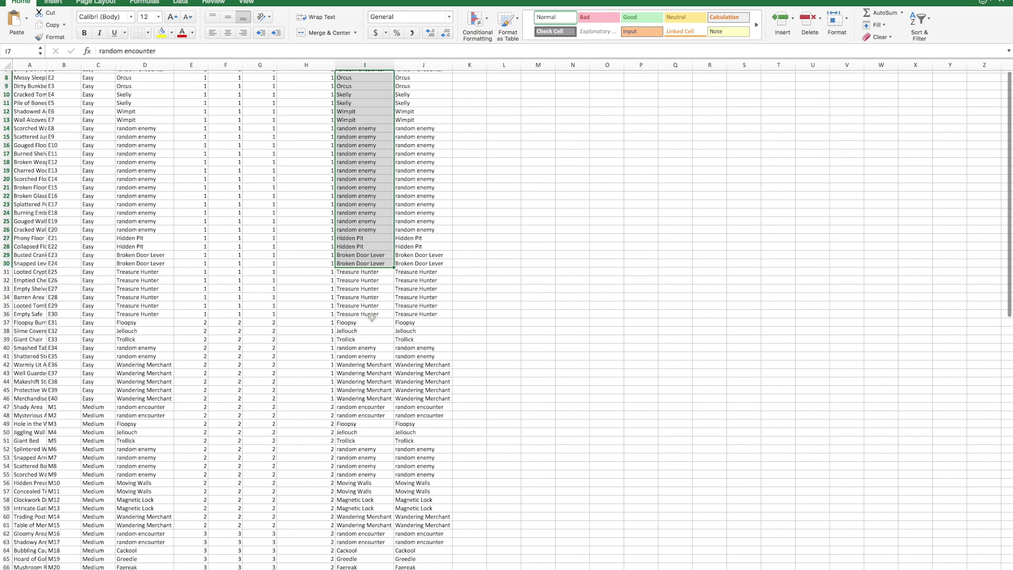
scroll(371, 317, "up", 3)
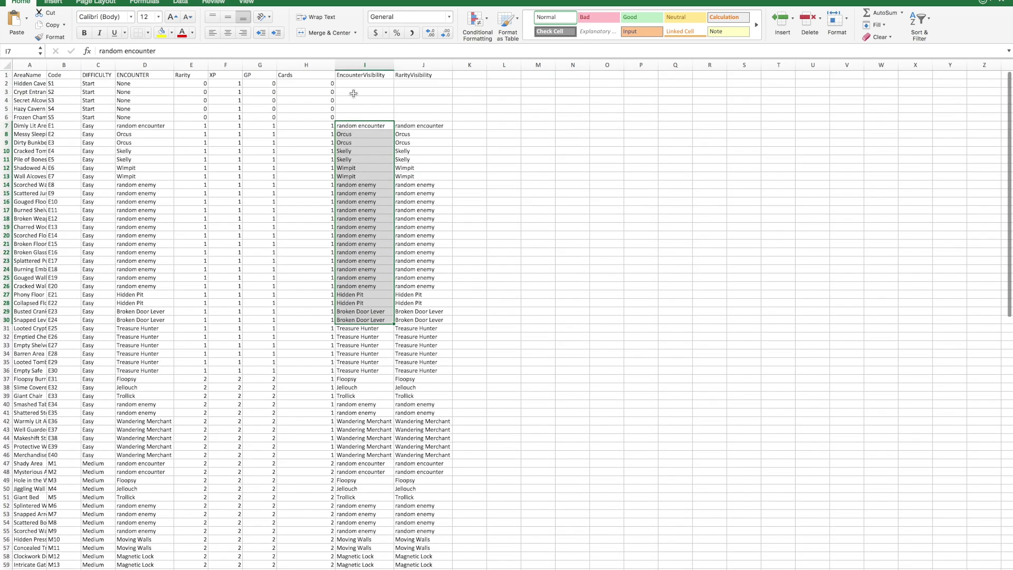
Return to Illustrator, deselect the star number, and step forward through the data sets to check the encounter row on each card
left_click(370, 84)
key("super+Tab")
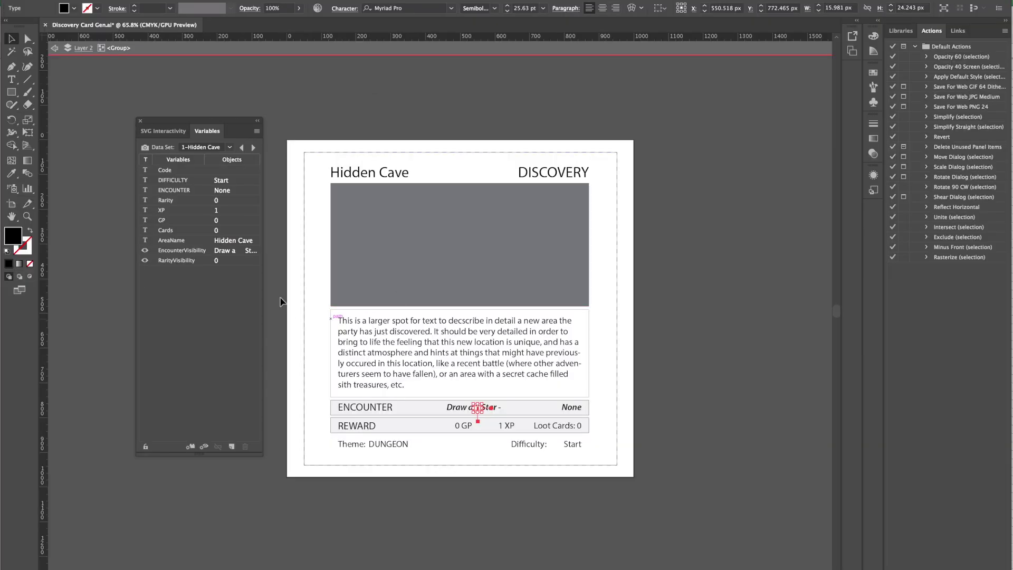
left_click(433, 392)
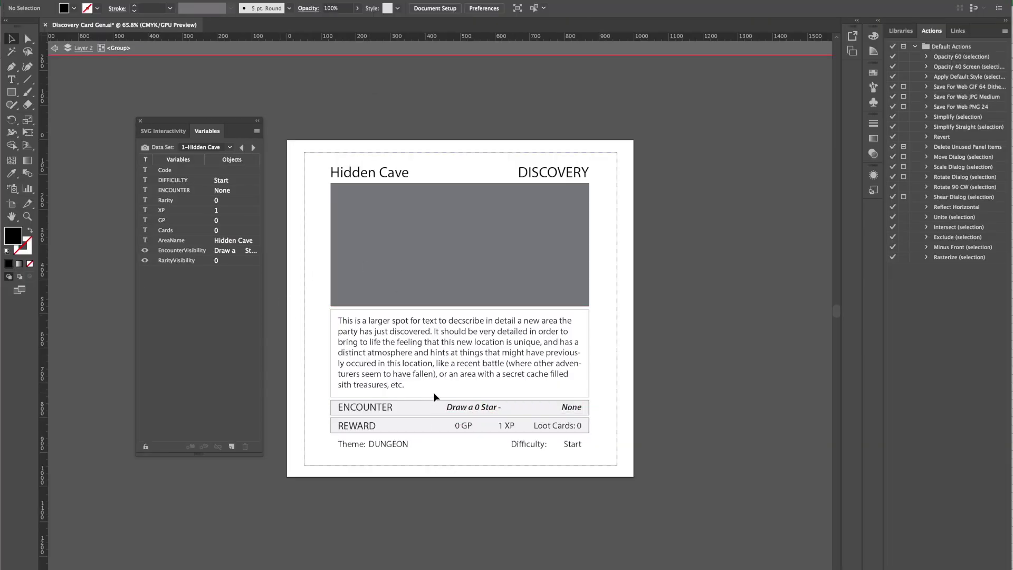
left_click(230, 148)
left_click(229, 161)
left_click(255, 149)
left_click(244, 149)
left_click(255, 148)
left_click(255, 147)
left_click(254, 147)
left_click(255, 148)
left_click(255, 147)
left_click(255, 148)
left_click(255, 147)
left_click(255, 147)
left_click(255, 147)
left_click(255, 147)
Step backward through the data sets to 100-Icequeen's Throne Room, checking the encounter text on each card
left_click(241, 147)
left_click(241, 147)
left_click(241, 148)
left_click(241, 147)
left_click(241, 147)
left_click(240, 147)
left_click(240, 148)
left_click(240, 148)
left_click(240, 147)
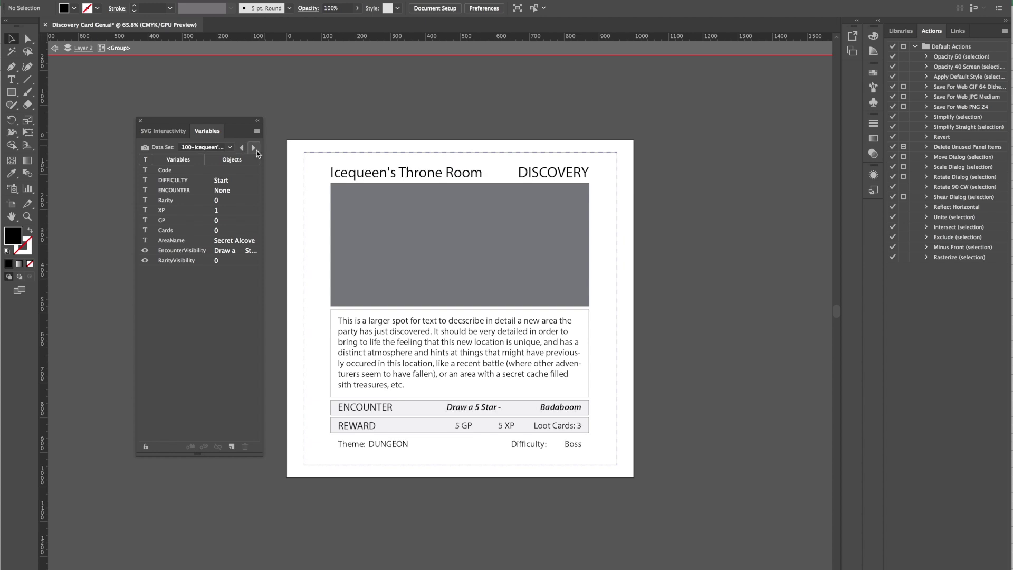
Cycle forward past 1-Hidden Cave and back to it, comparing the encounter row on Start cards with the other cards
left_click(253, 149)
left_click(253, 149)
left_click(253, 148)
left_click(253, 148)
left_click(253, 148)
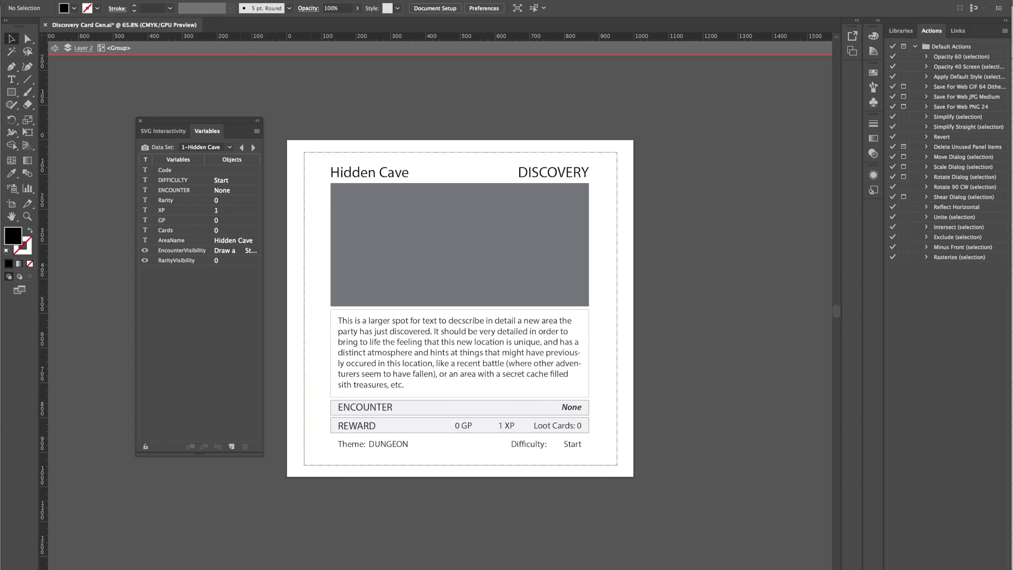
left_click(253, 148)
left_click(253, 148)
left_click(253, 148)
left_click(253, 148)
left_click(254, 148)
left_click(242, 148)
left_click(242, 147)
left_click(242, 147)
left_click(242, 147)
left_click(242, 147)
Show the Actions panel and undock it so that it floats beside the artboard
left_click(287, 1)
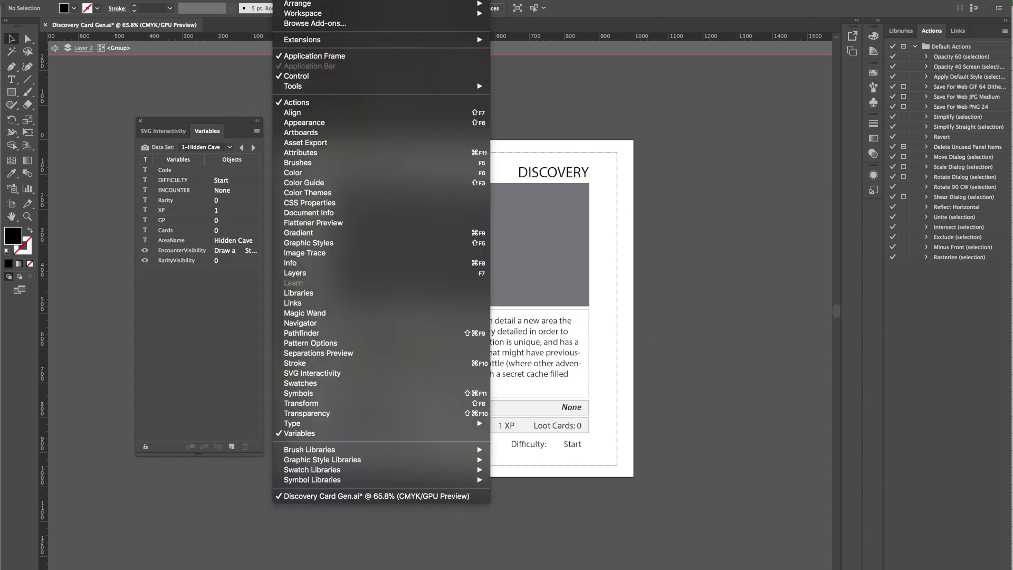
left_click(437, 103)
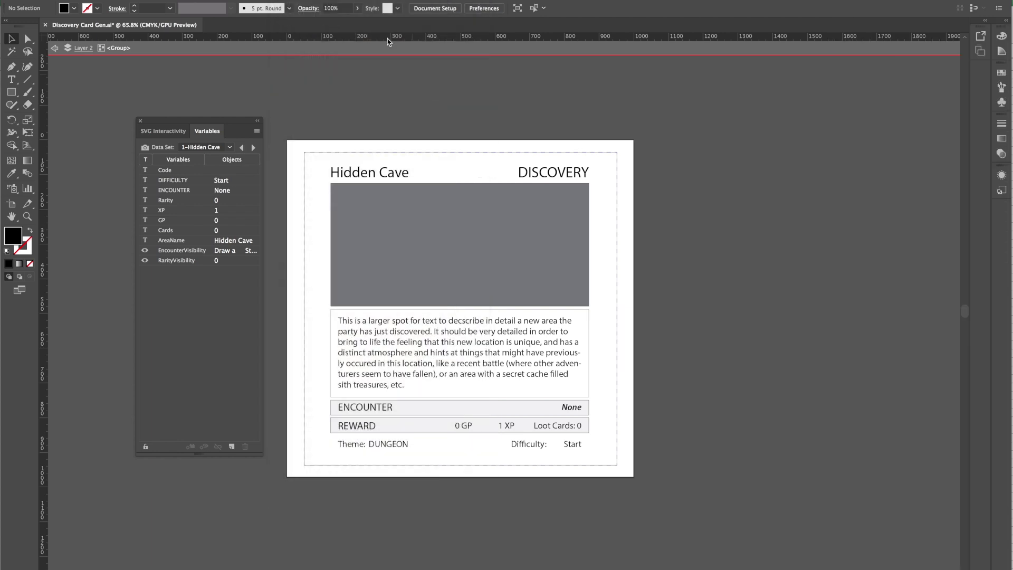
left_click(288, 1)
left_click(401, 100)
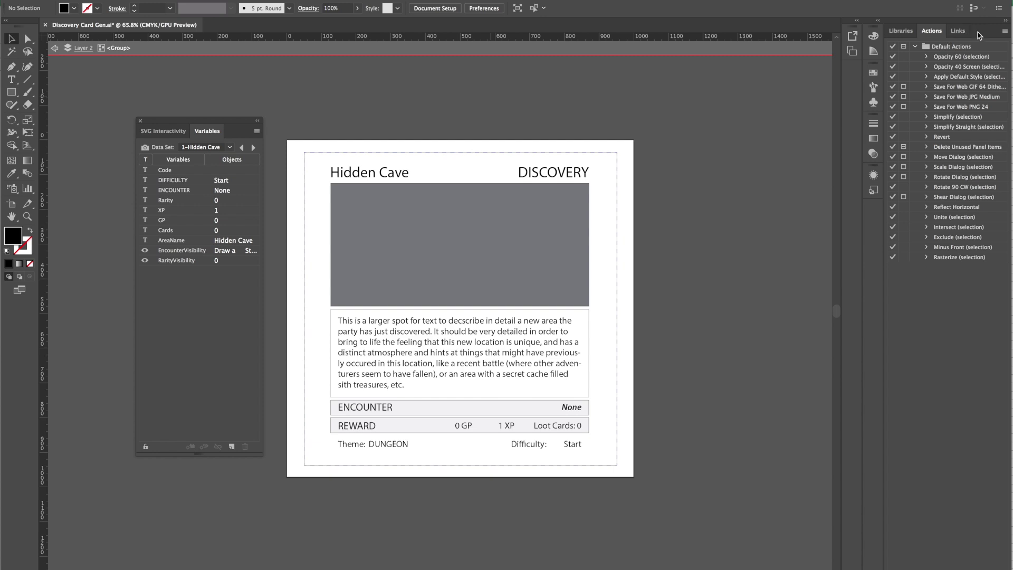
left_click_drag(984, 31, 774, 98)
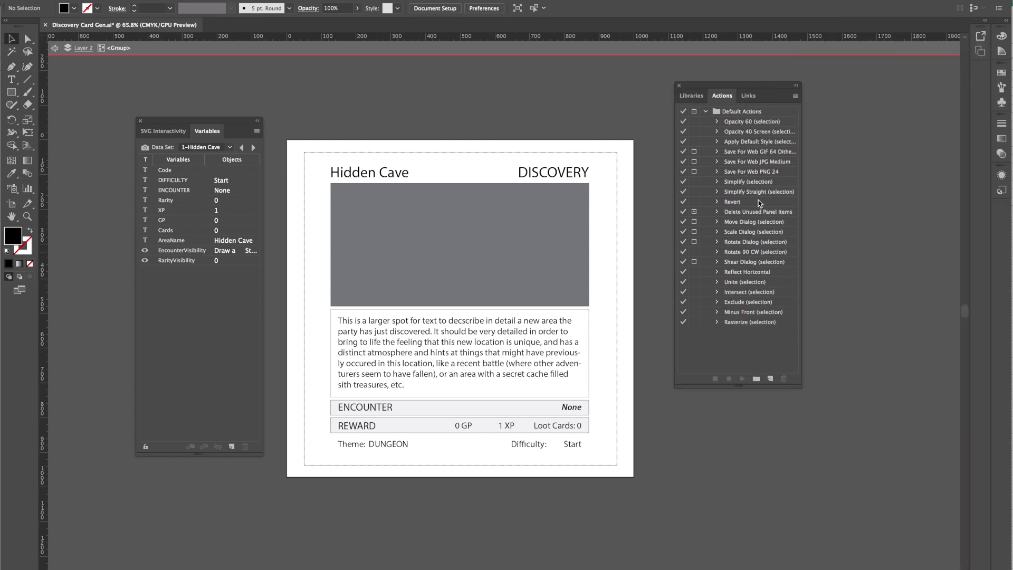
Create an action named Save Copy EPS in the Default Actions set and start recording it
left_click(795, 96)
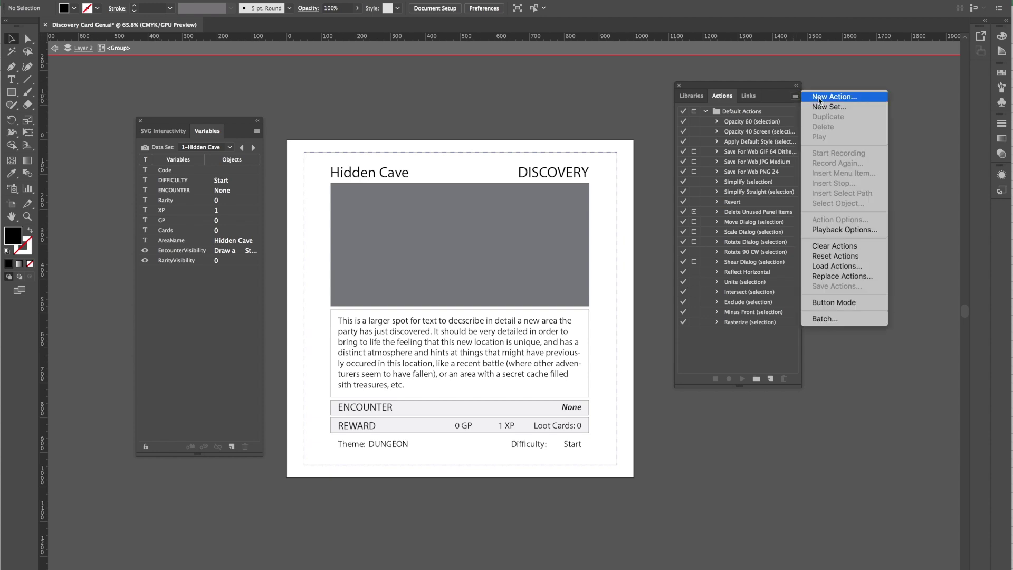
left_click(819, 99)
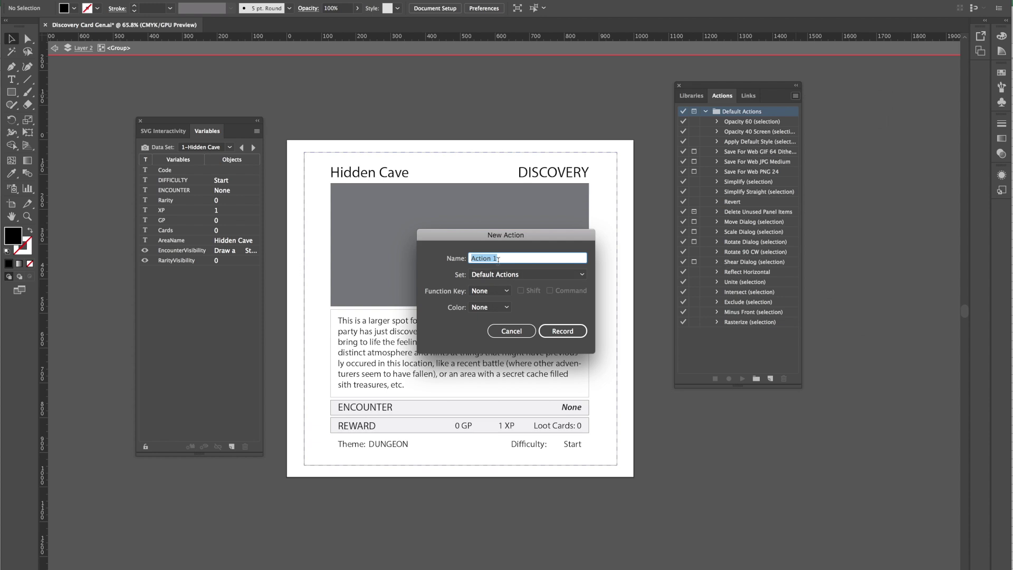
type("Save Copy EPS")
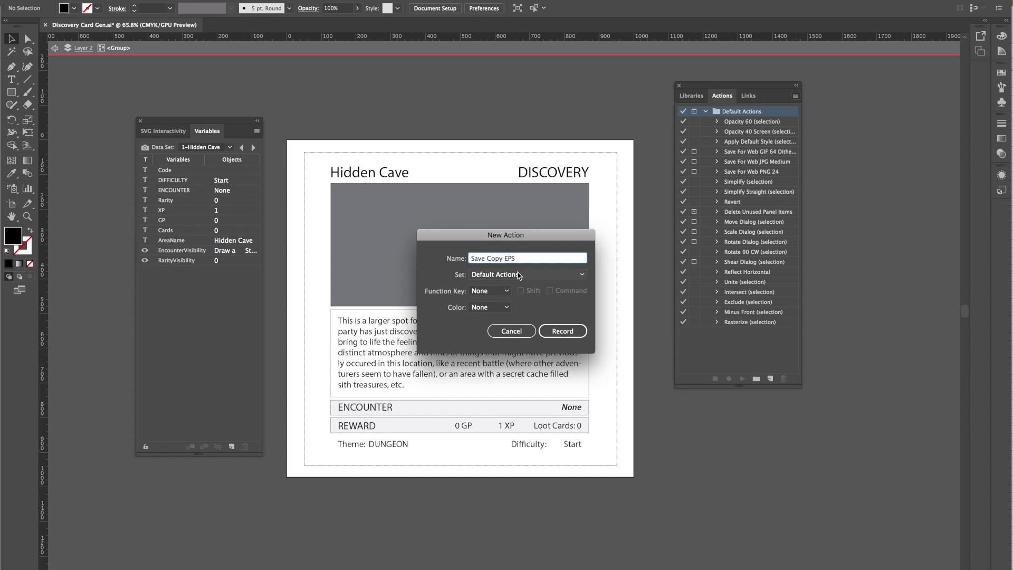
left_click(562, 331)
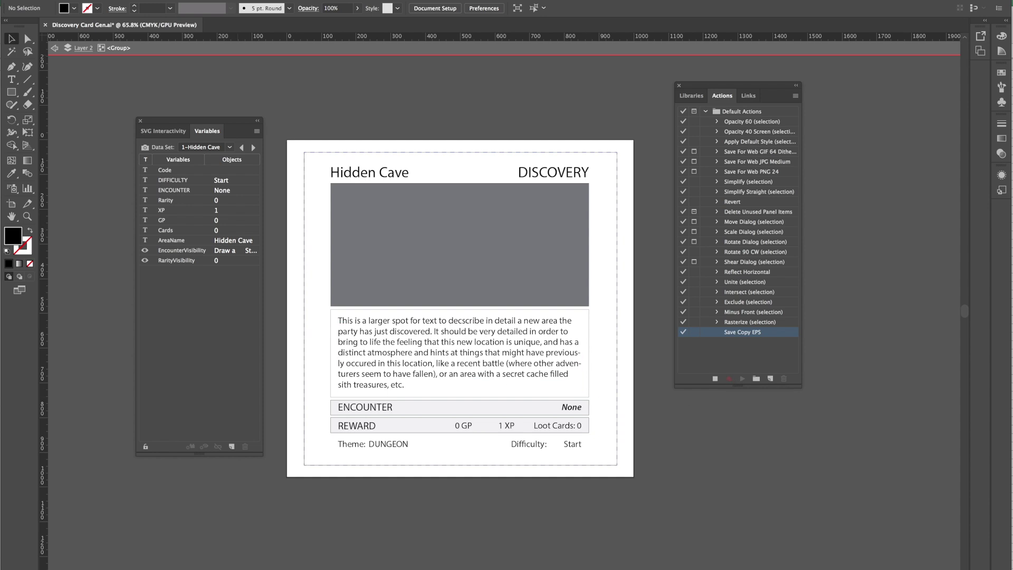
Exit isolation mode and begin saving a copy of the document in Illustrator EPS (eps) format
left_click(90, 0)
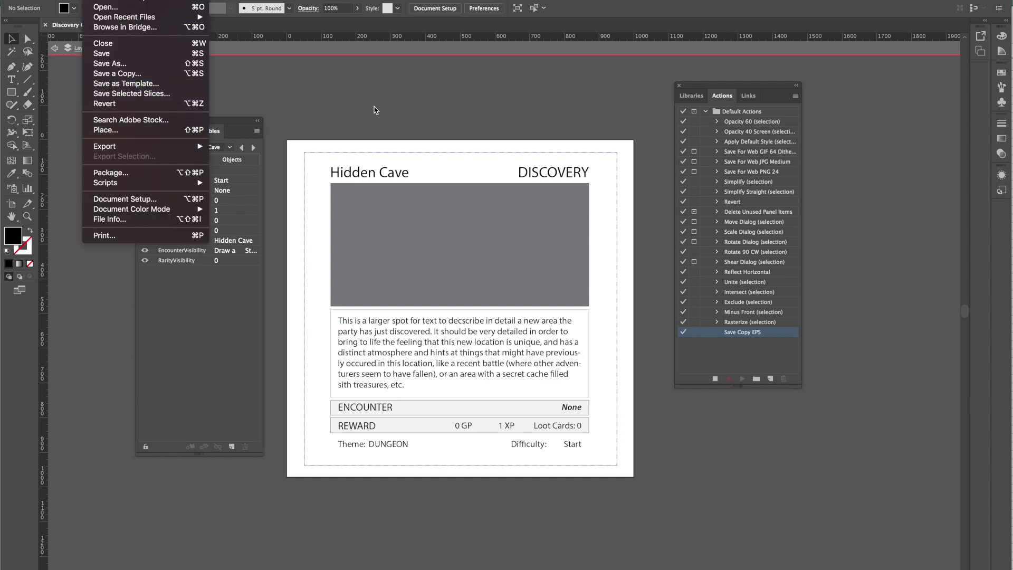
double_click(375, 106)
left_click(89, 0)
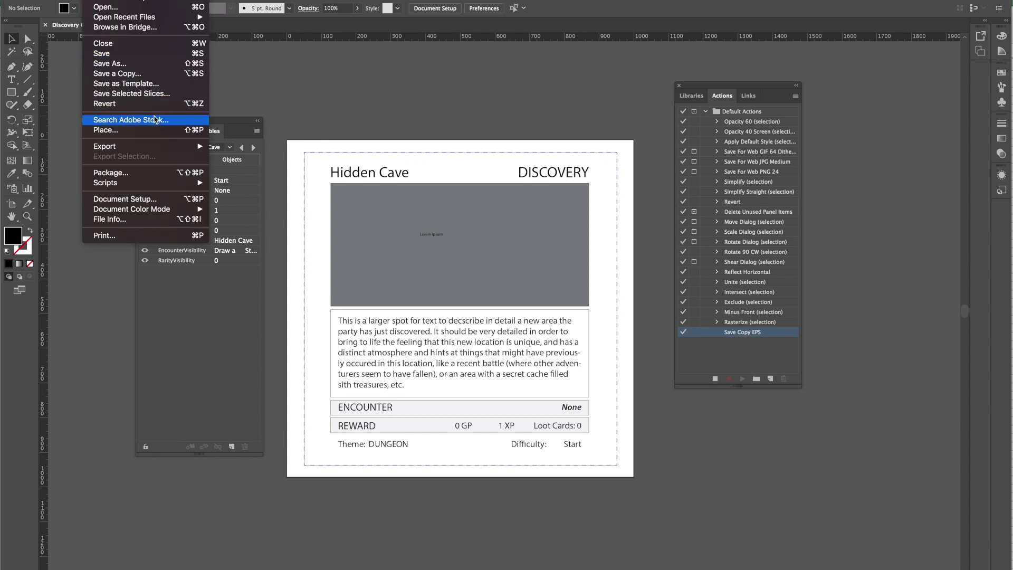
left_click(199, 75)
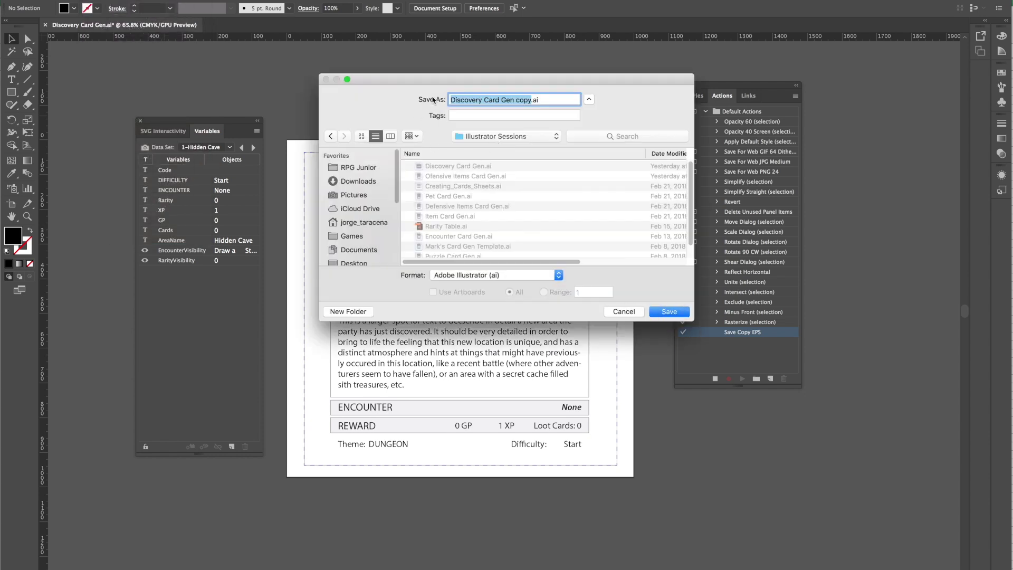
left_click(535, 275)
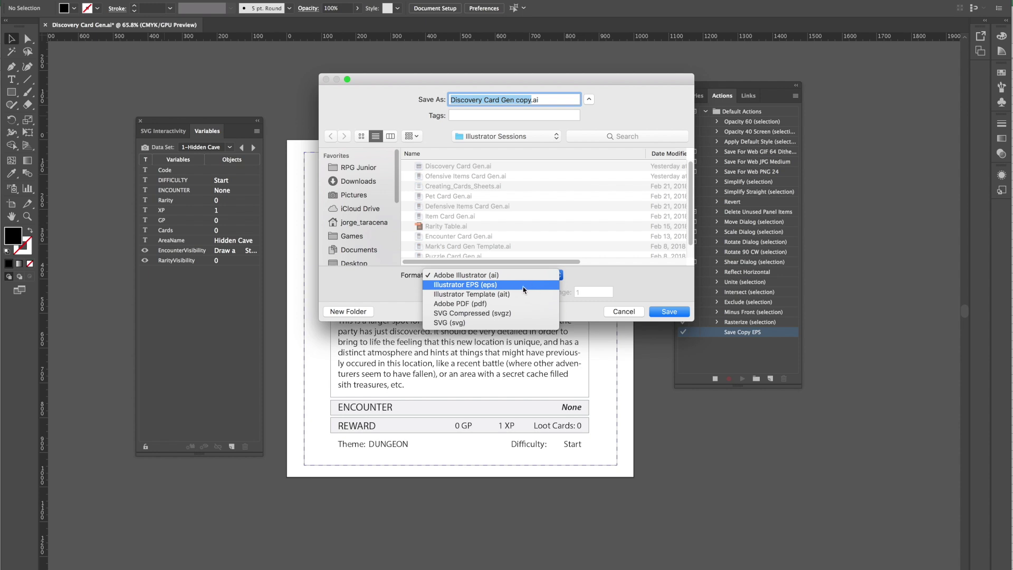
left_click(524, 289)
Create a folder named EPS Discovery Cards inside Cards Generated in the RPG Junior folder as the save location
scroll(490, 217, "down", 1)
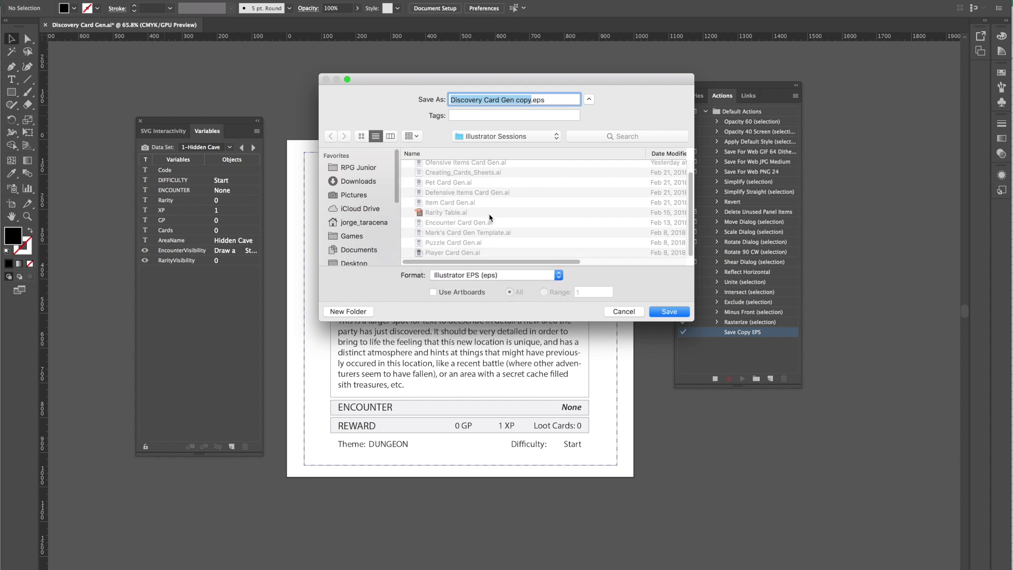
scroll(489, 217, "up", 1)
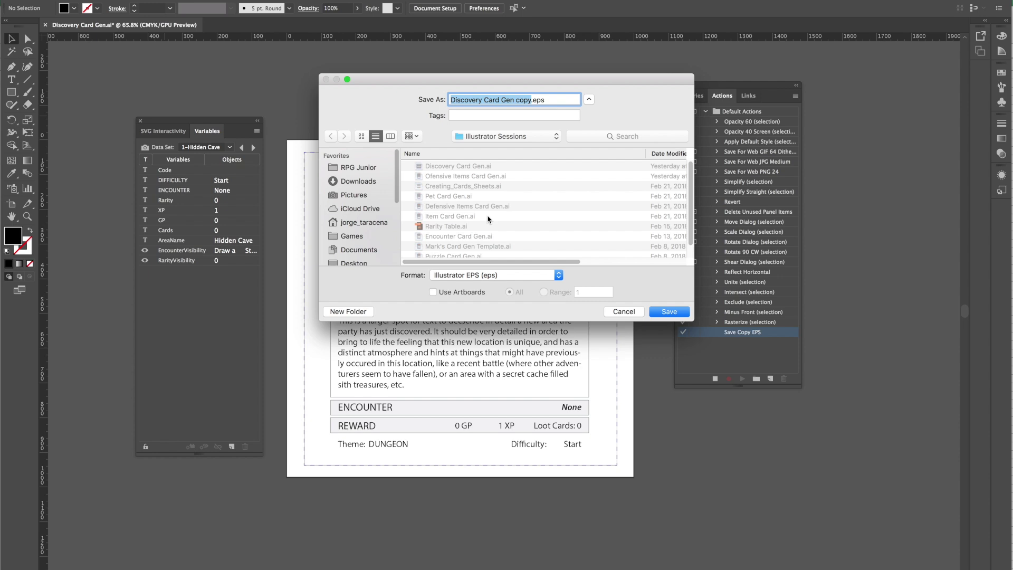
key("super+Up")
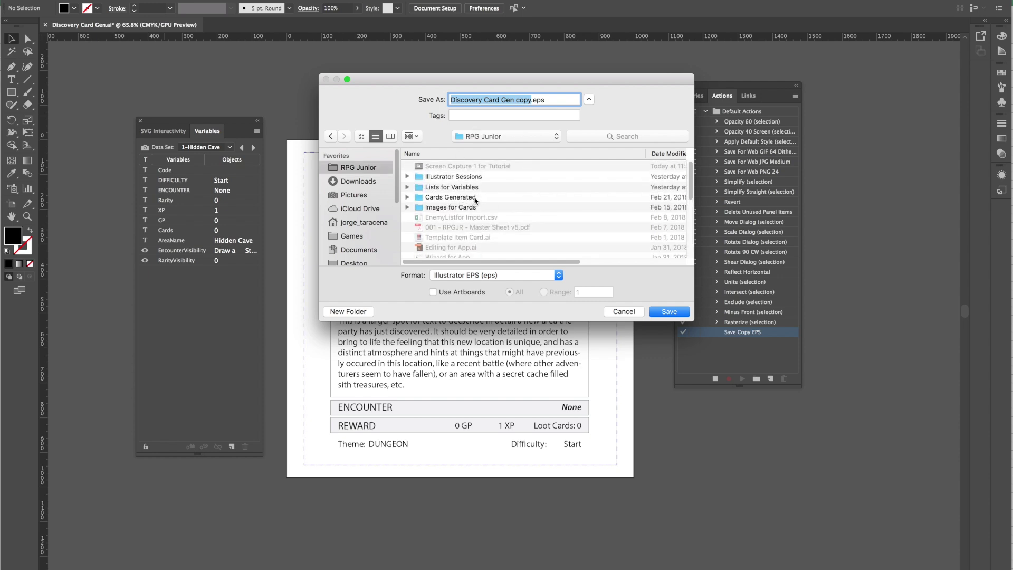
double_click(476, 199)
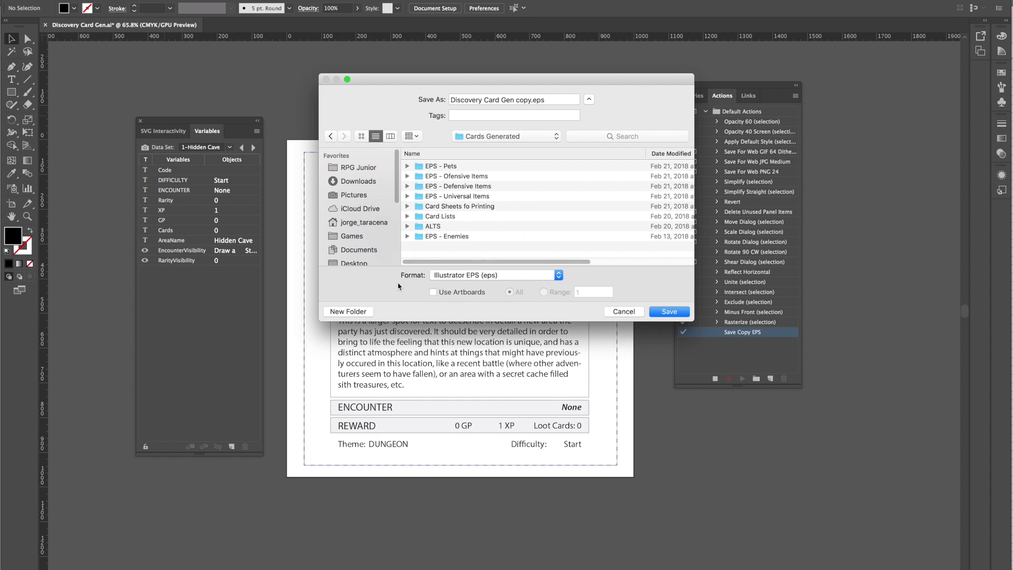
left_click(348, 311)
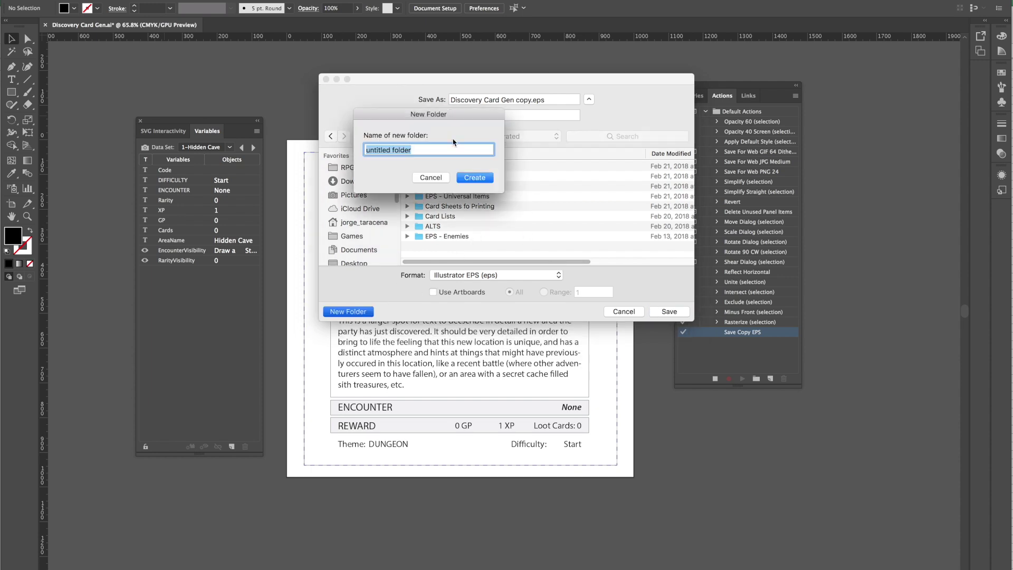
type("EPS Discovery Cards")
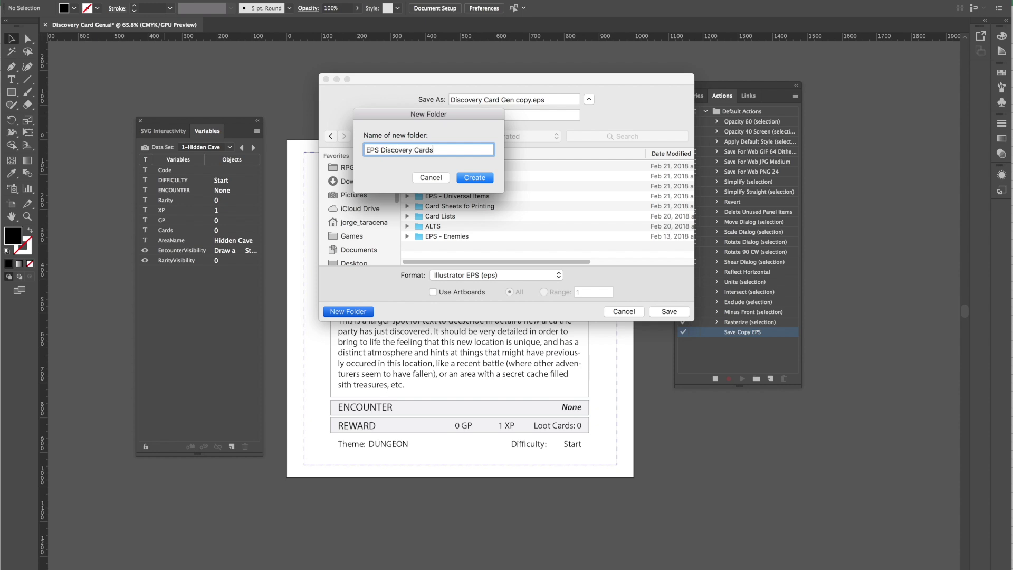
key("Return")
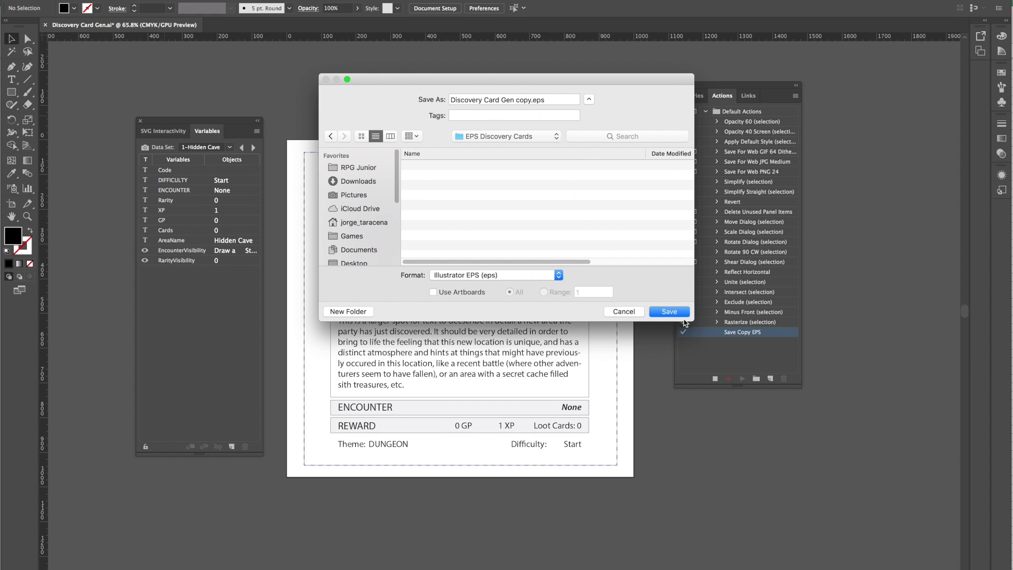
Save the copy as Discovery Card Gen copy.eps with the default EPS options and stop recording the Save Copy EPS action
left_click(669, 312)
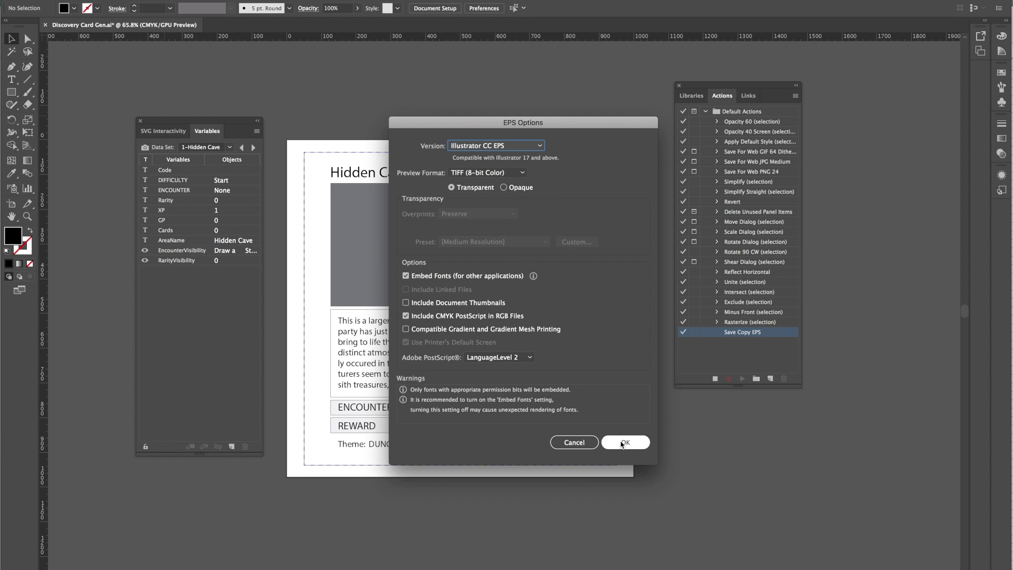
left_click(624, 443)
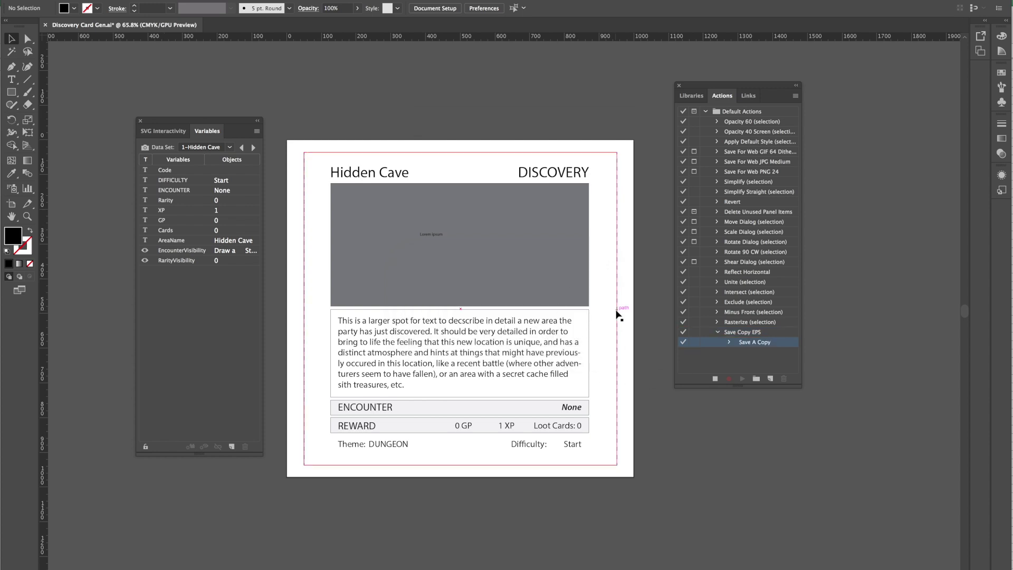
left_click(754, 354)
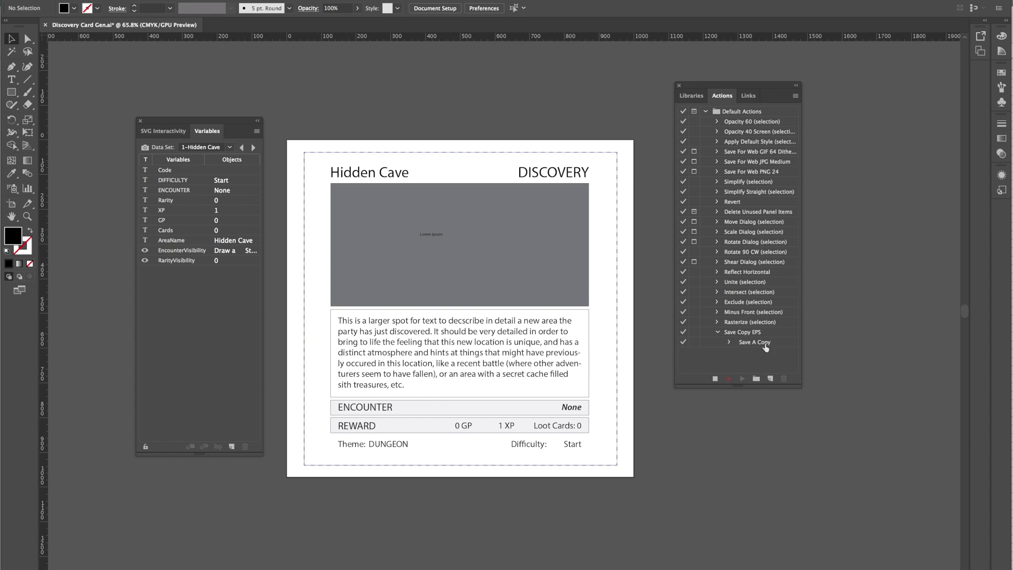
left_click(716, 378)
left_click(763, 334)
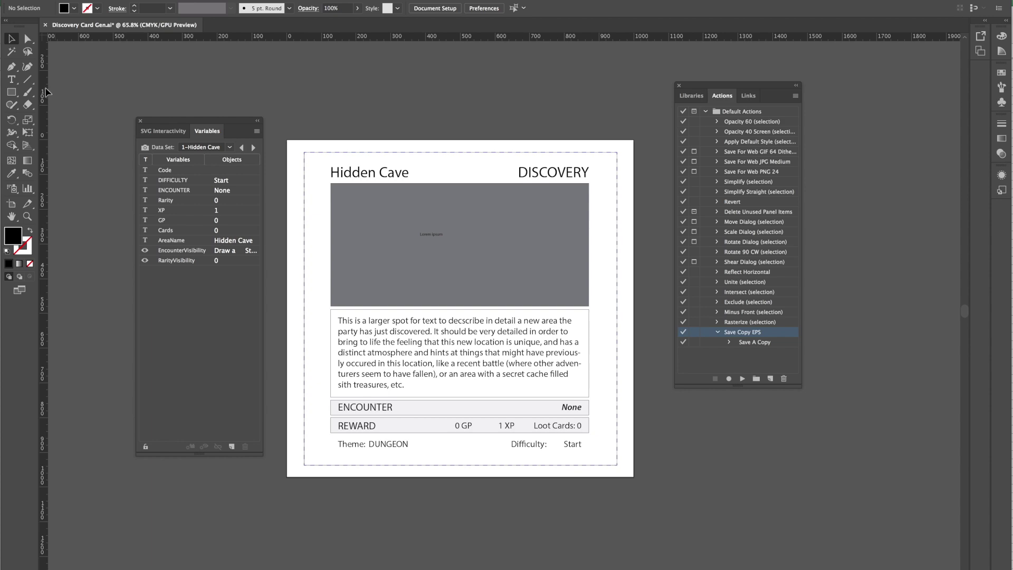
Switch to Finder and open the EPS Discovery Cards folder inside Cards Generated
mouse_move(3, 58)
left_click(24, 22)
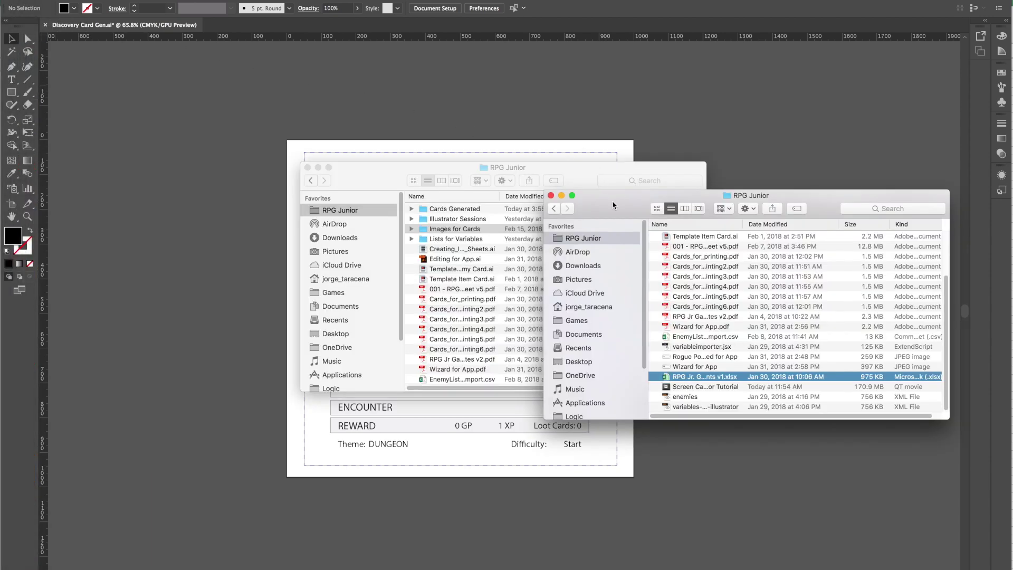
left_click_drag(595, 191, 576, 238)
left_click(460, 213)
double_click(460, 211)
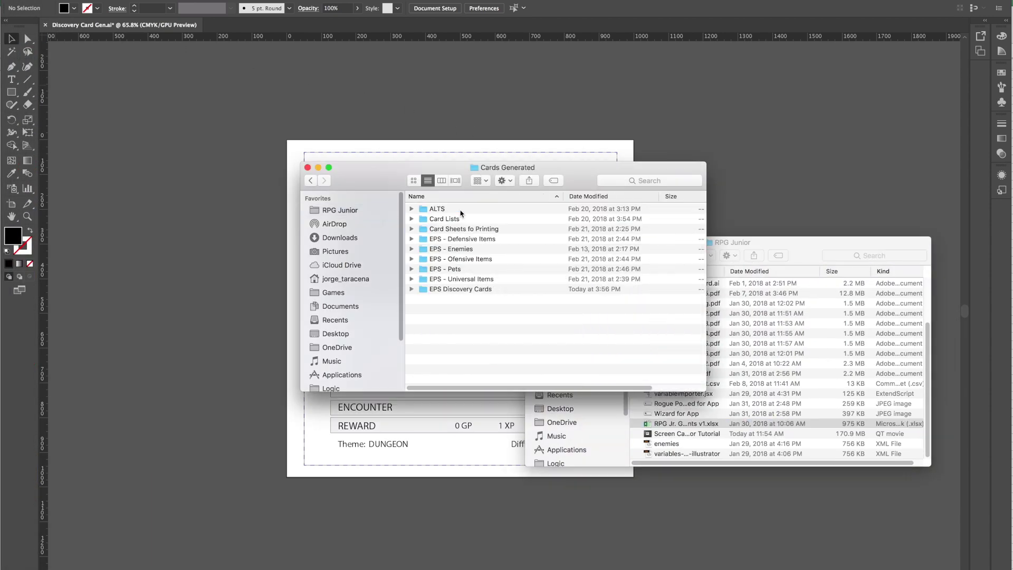
double_click(479, 290)
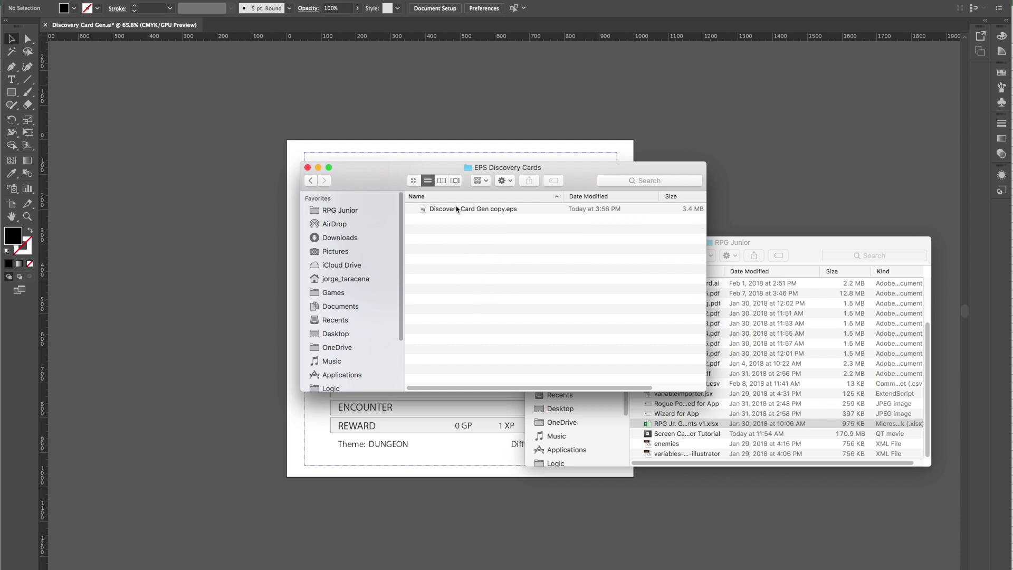
Preview Discovery Card Gen copy.eps to check the saved card, and return to Illustrator
left_click(457, 210)
key("space")
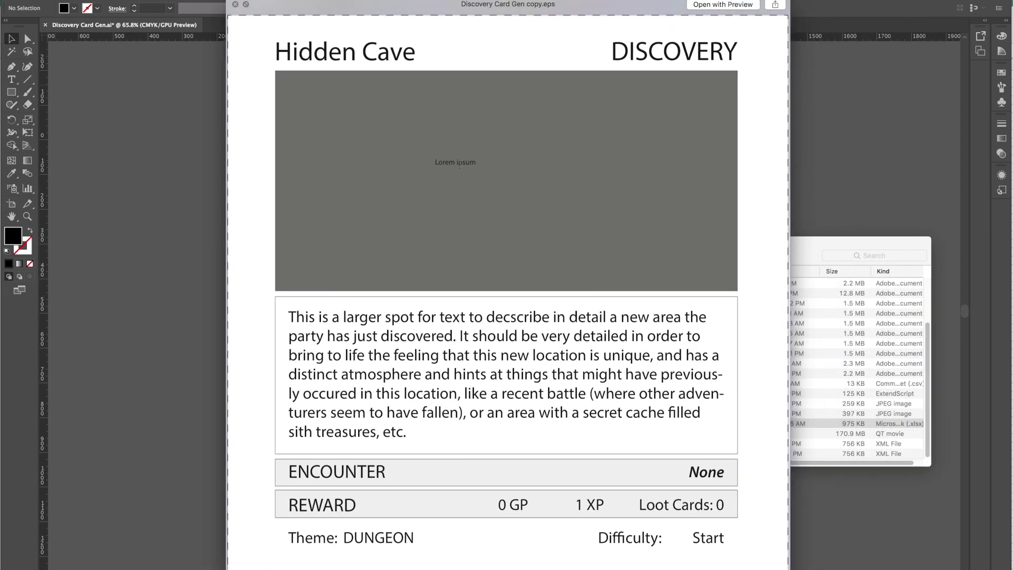
key("space")
left_click(497, 237)
left_click(269, 220)
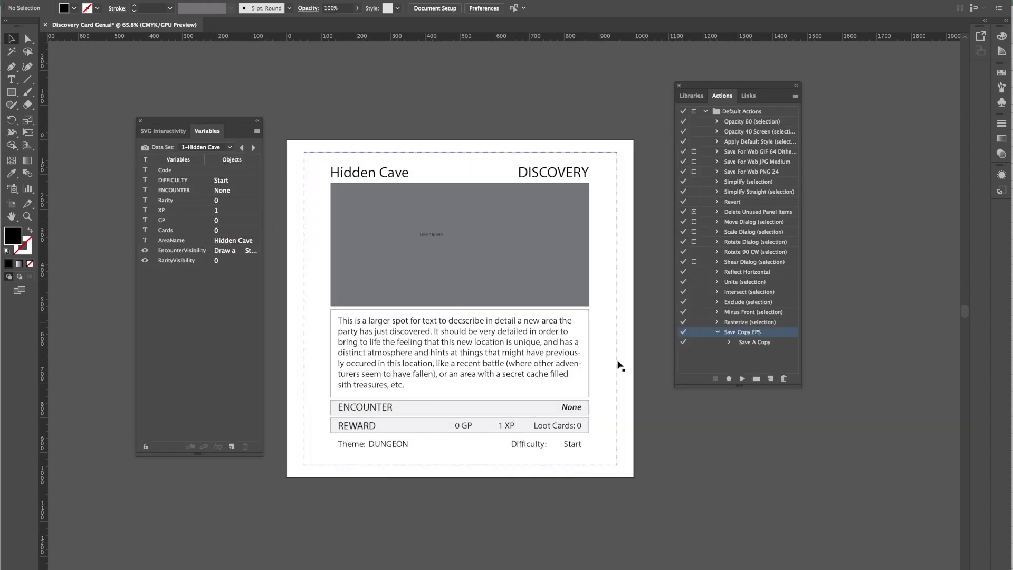
Look through the full list of data sets, keep 1-Hidden Cave applied, and deselect the Save Copy EPS action
left_click(231, 146)
scroll(220, 370, "down", 10)
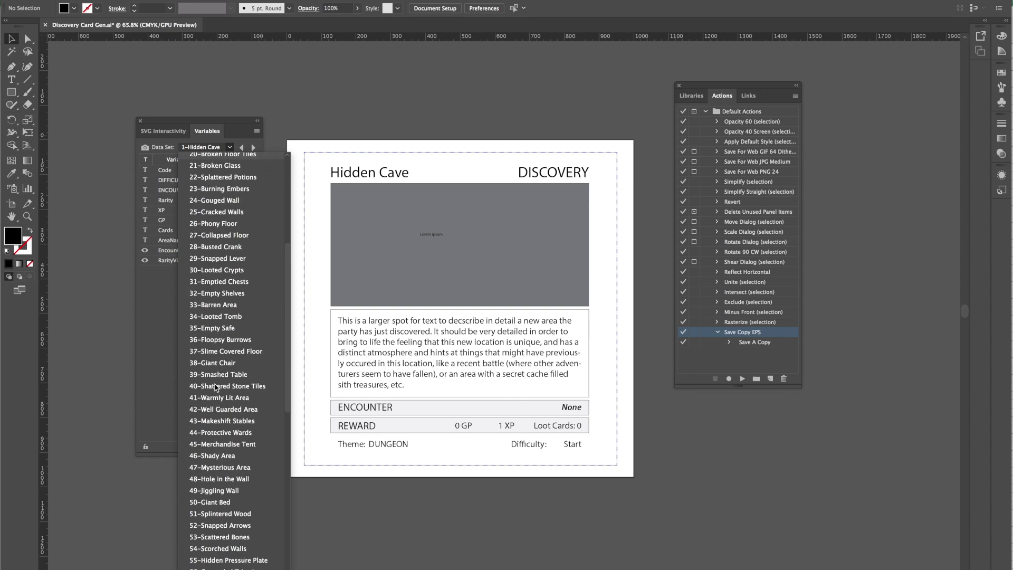
scroll(220, 380, "up", 10)
left_click(323, 127)
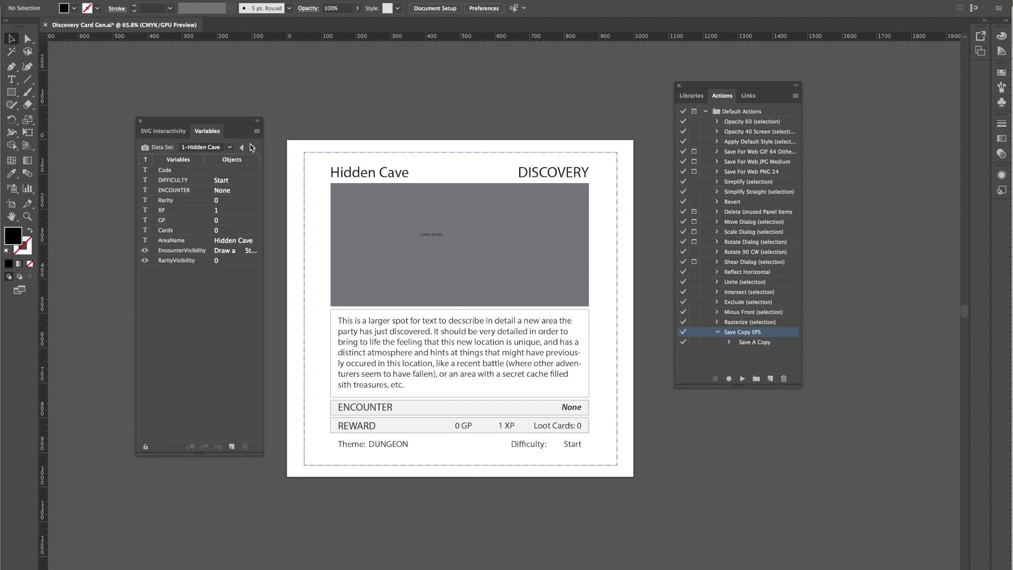
left_click(768, 365)
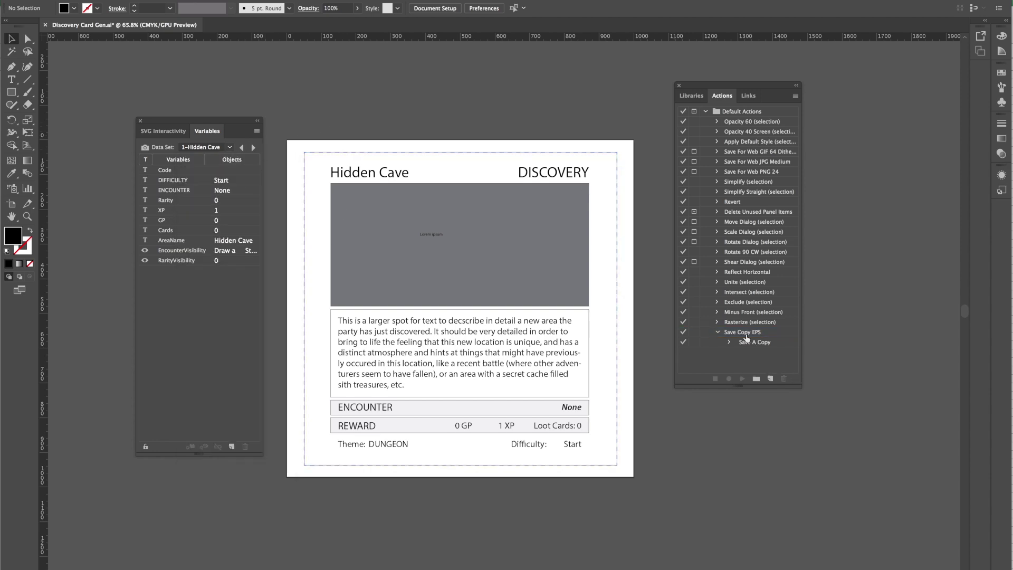
Set up a batch for the Save Copy EPS action from the Default Actions set
left_click(737, 334)
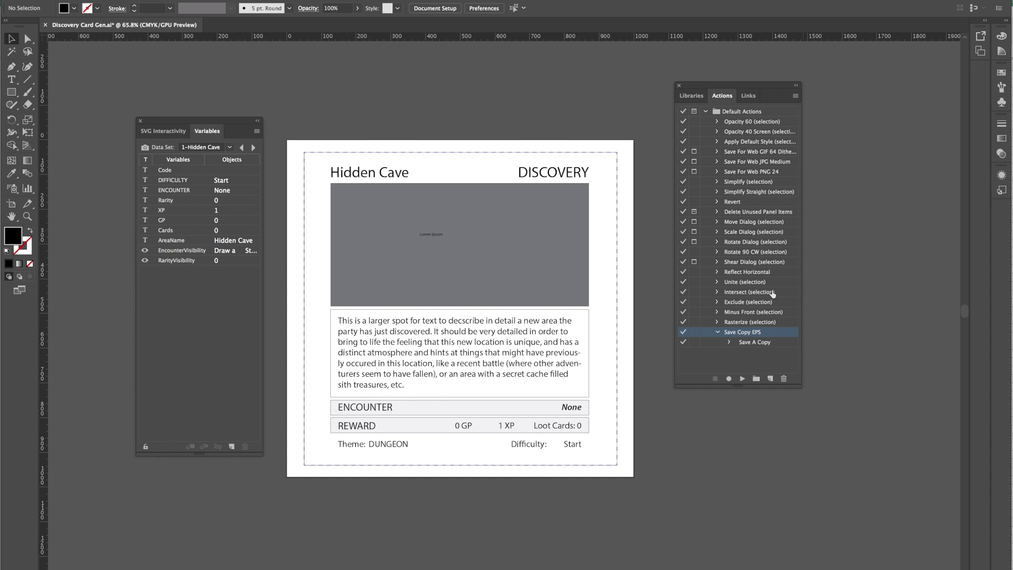
left_click(794, 97)
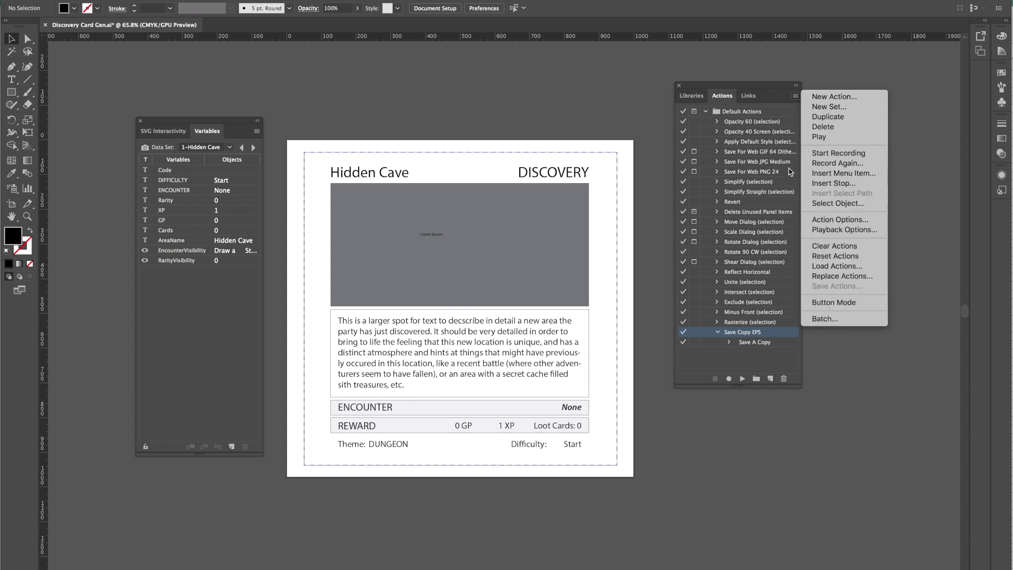
left_click(859, 320)
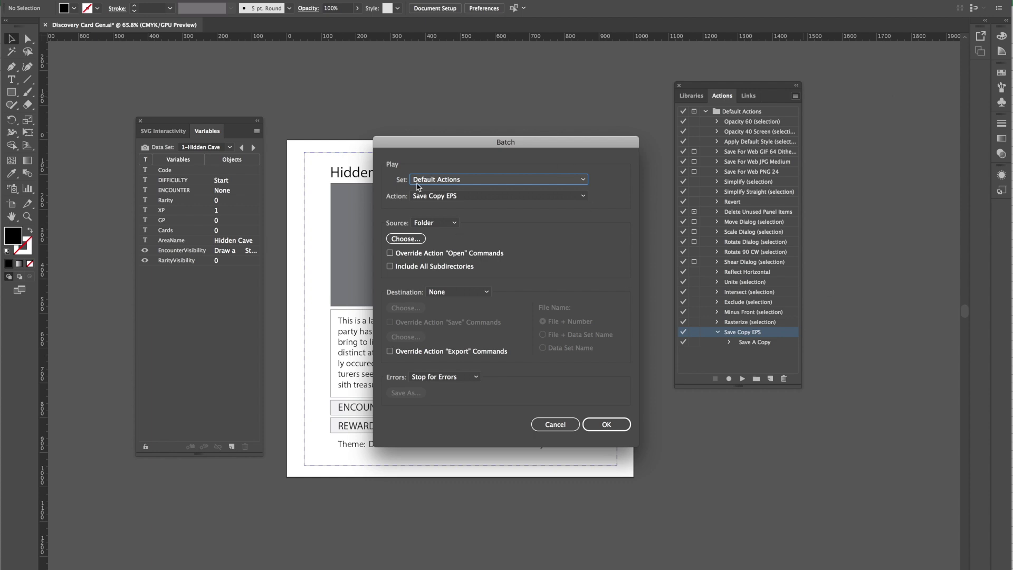
left_click(463, 180)
left_click(467, 166)
left_click(461, 198)
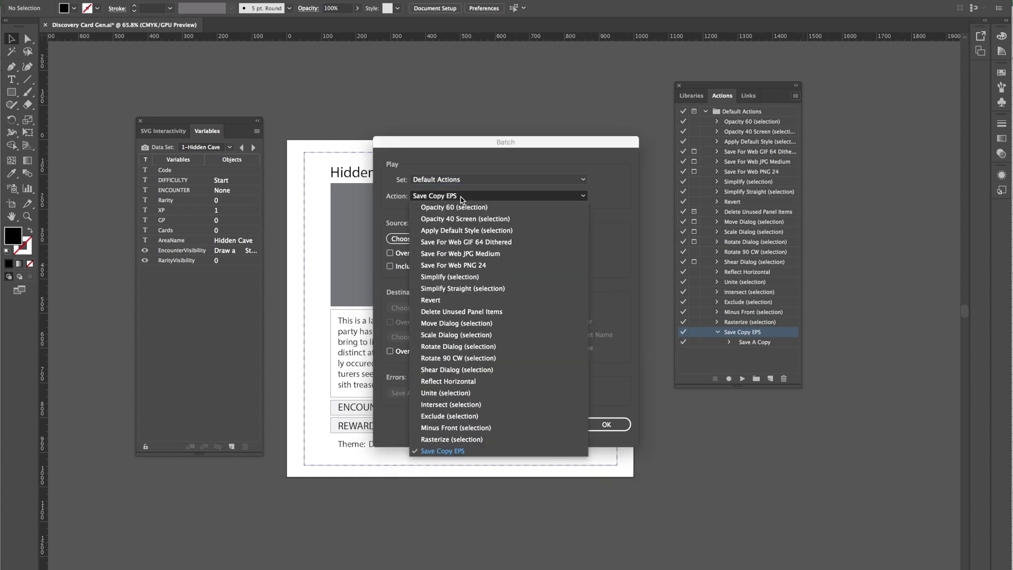
left_click(458, 166)
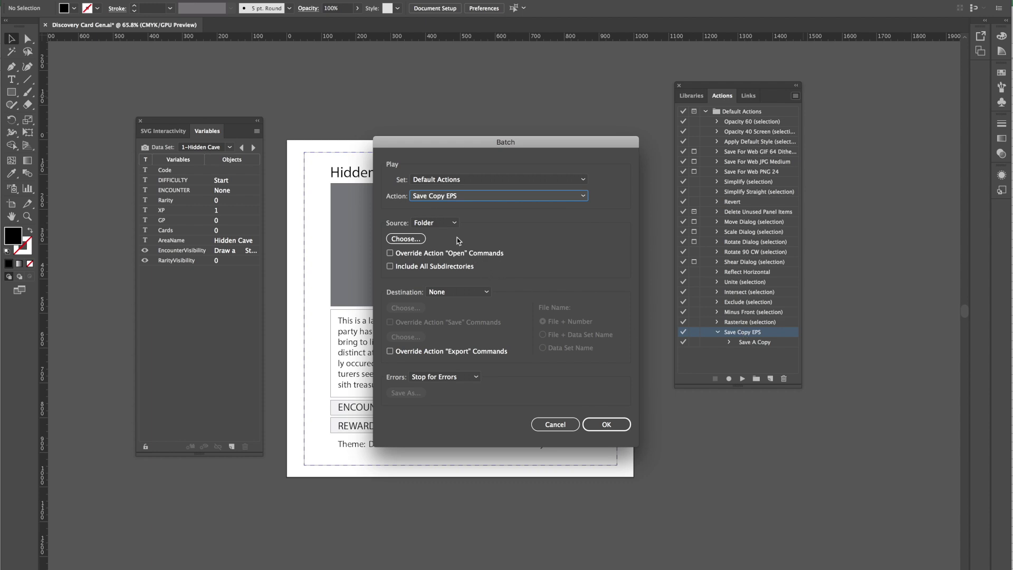
Set the batch source to Data Sets and the file naming to Data Set Name
left_click(446, 222)
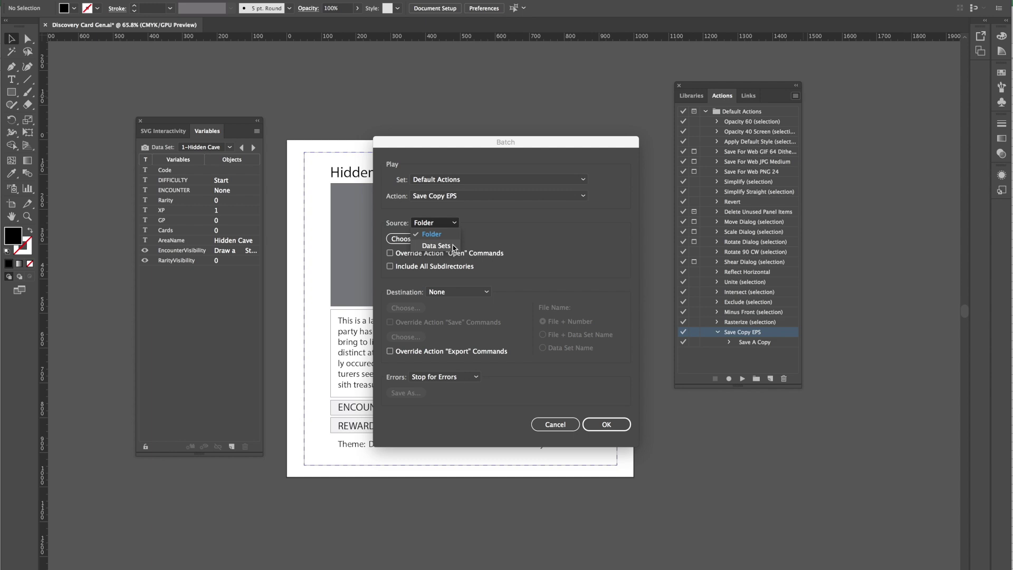
left_click(436, 246)
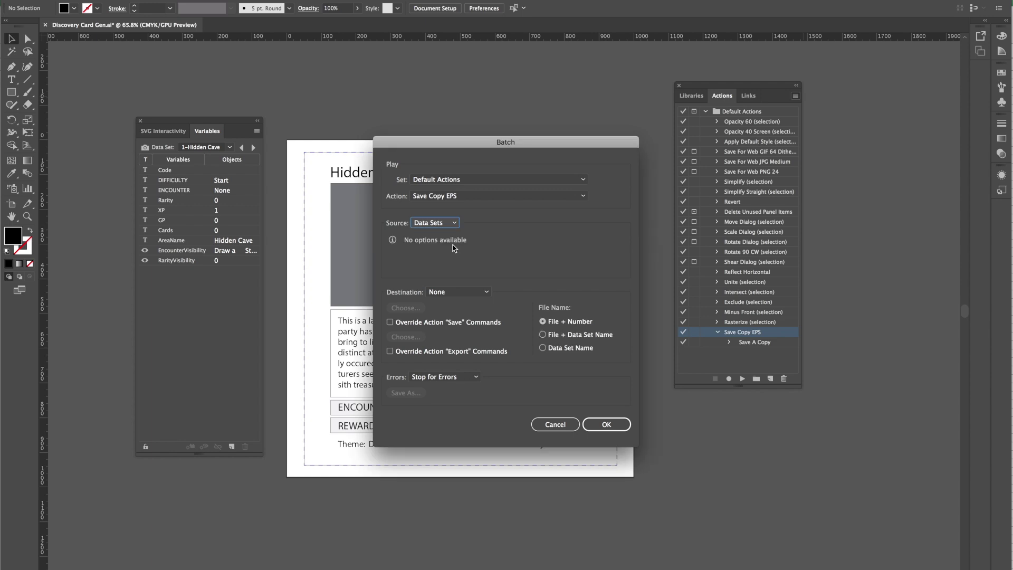
left_click(543, 349)
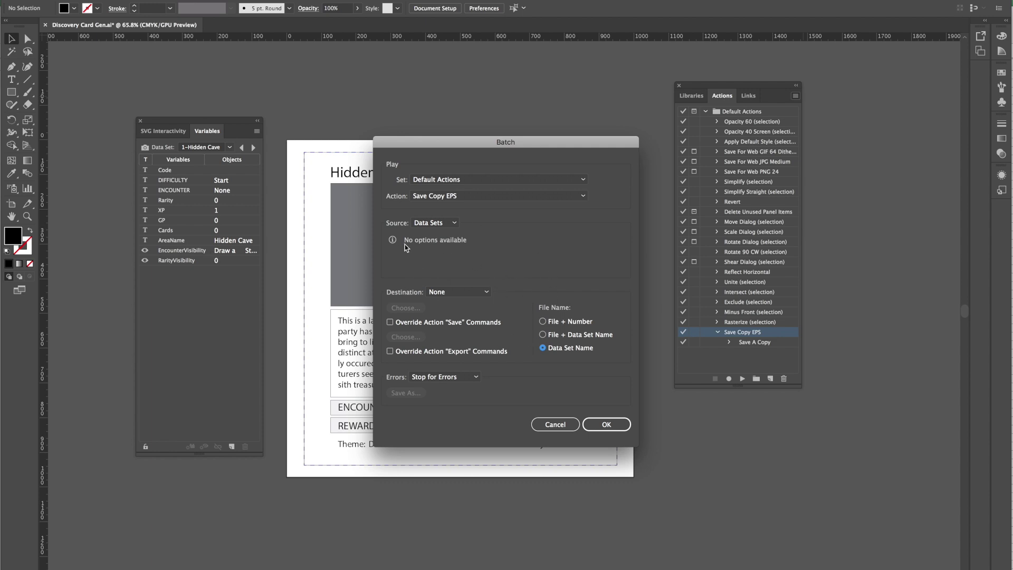
Keep the destination at None, override the action's Save commands with the EPS Discovery Cards folder, and run the batch
left_click(451, 292)
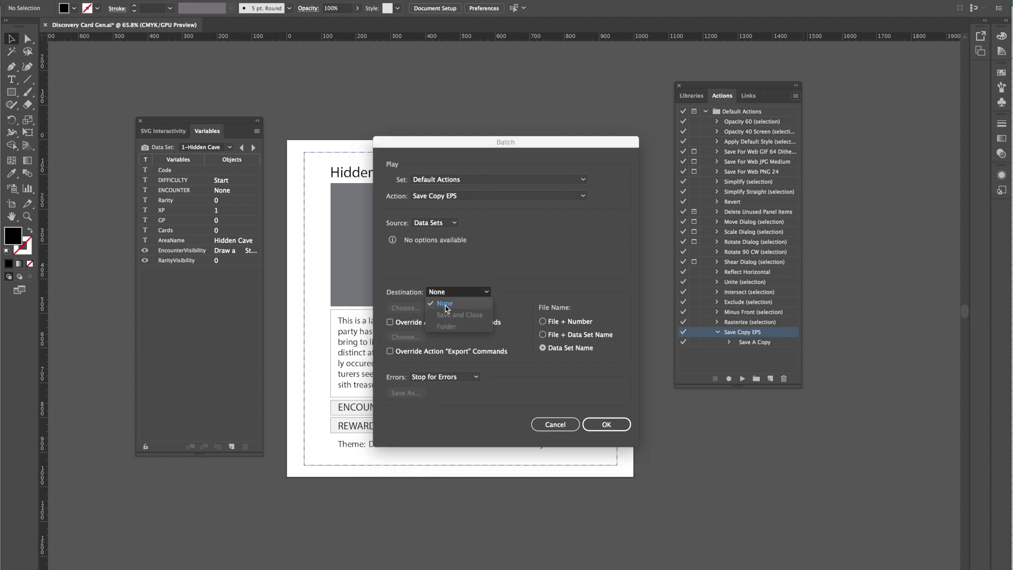
left_click(445, 306)
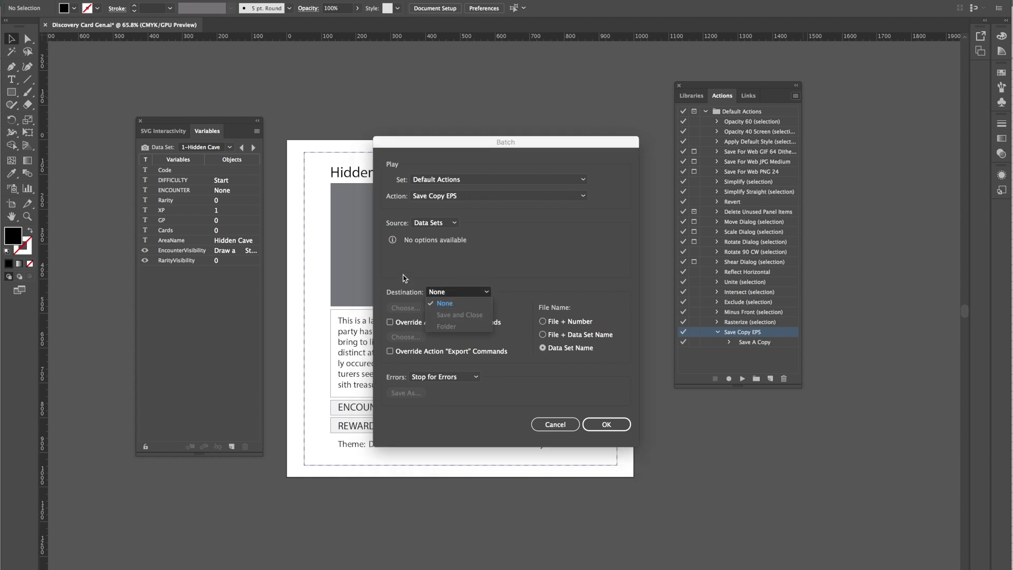
left_click(397, 323)
left_click(416, 308)
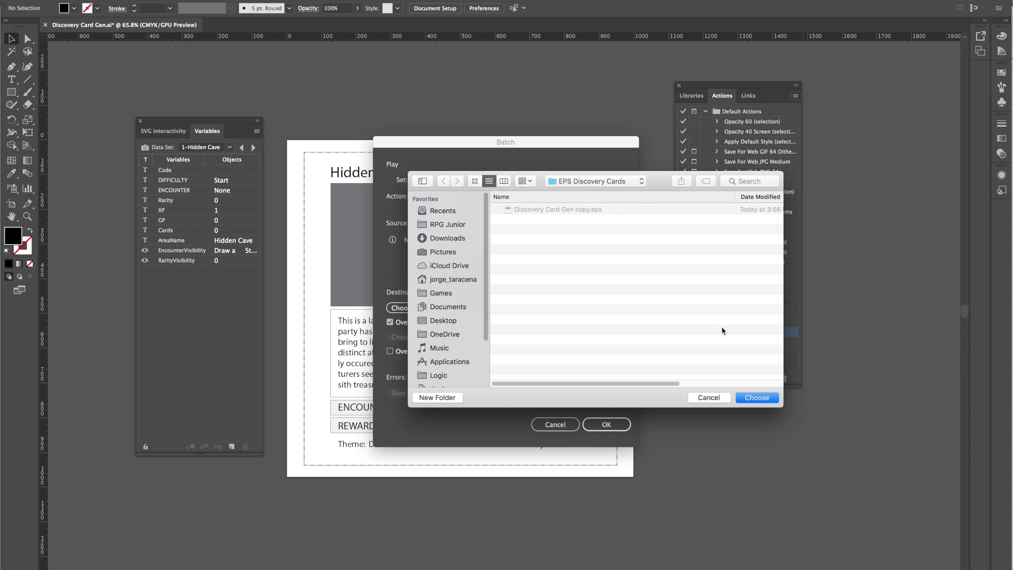
left_click(756, 398)
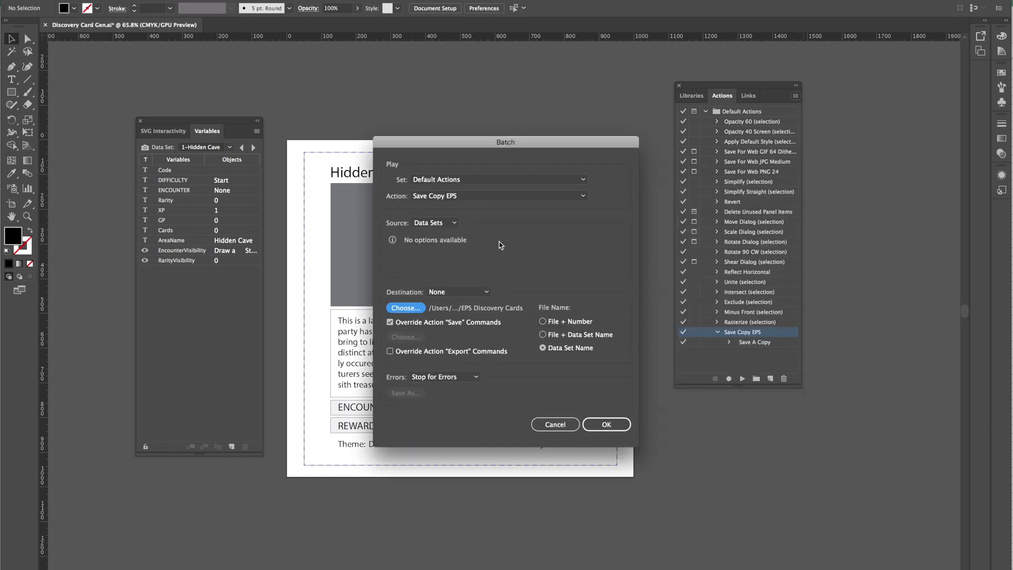
left_click(609, 426)
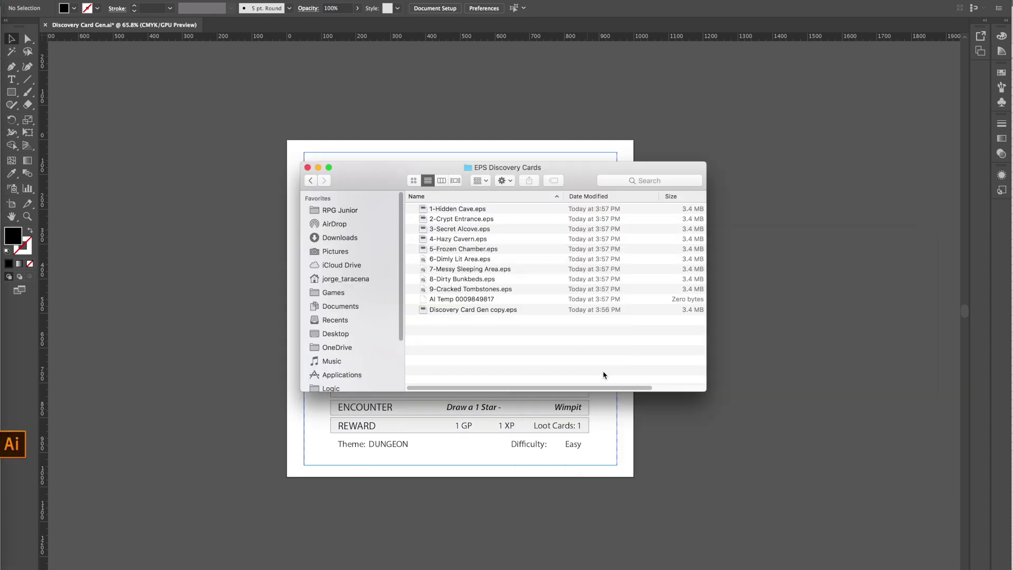
Move the Finder window clear of the artwork and preview 1-Hidden Cave.eps and 12-Wall Alcoves.eps while the batch runs
left_click_drag(410, 175, 650, 223)
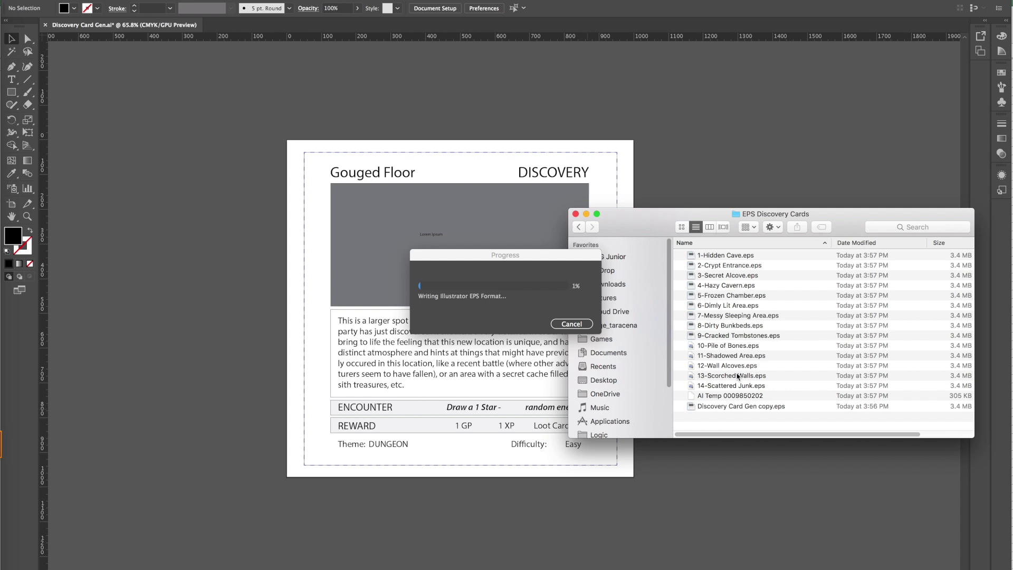
left_click(708, 256)
key("space")
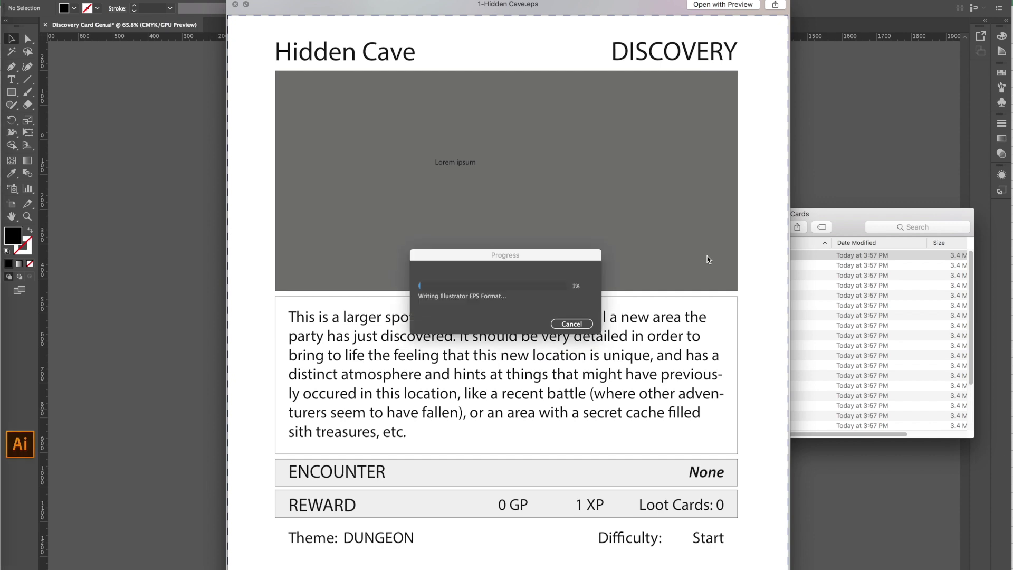
left_click_drag(669, 6, 531, 0)
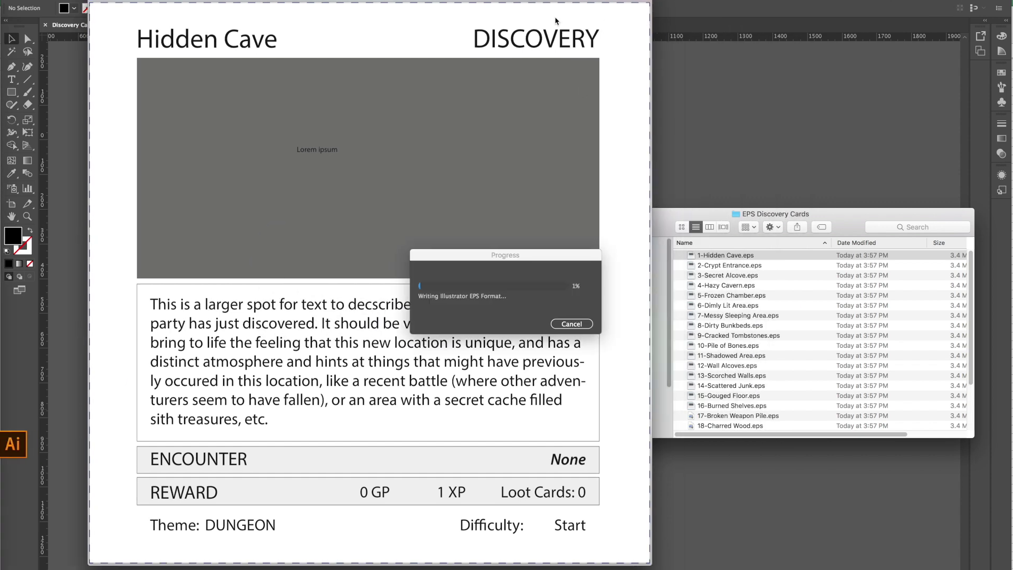
left_click(744, 364)
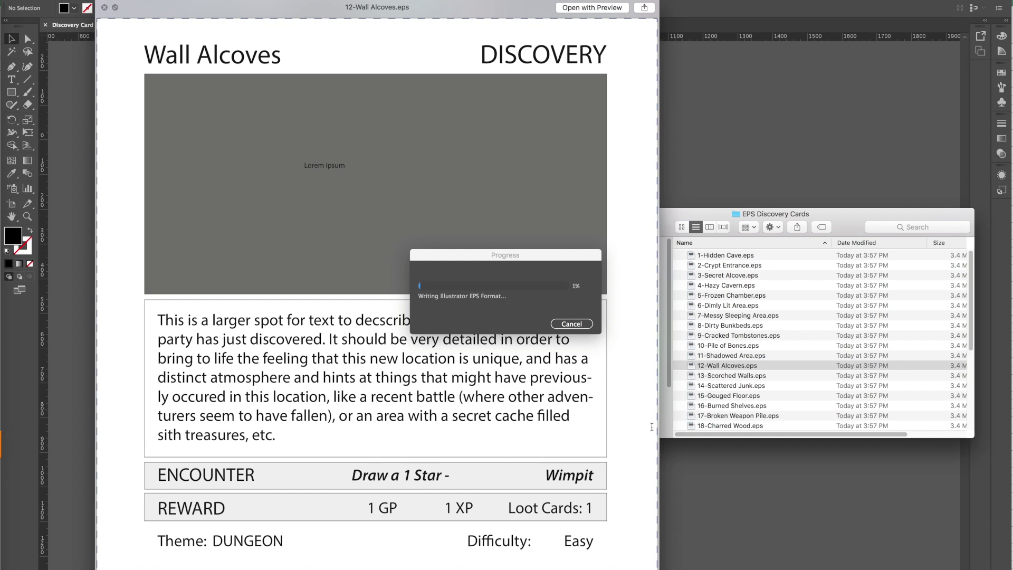
key("space")
scroll(748, 388, "down", 5)
scroll(750, 386, "up", 5)
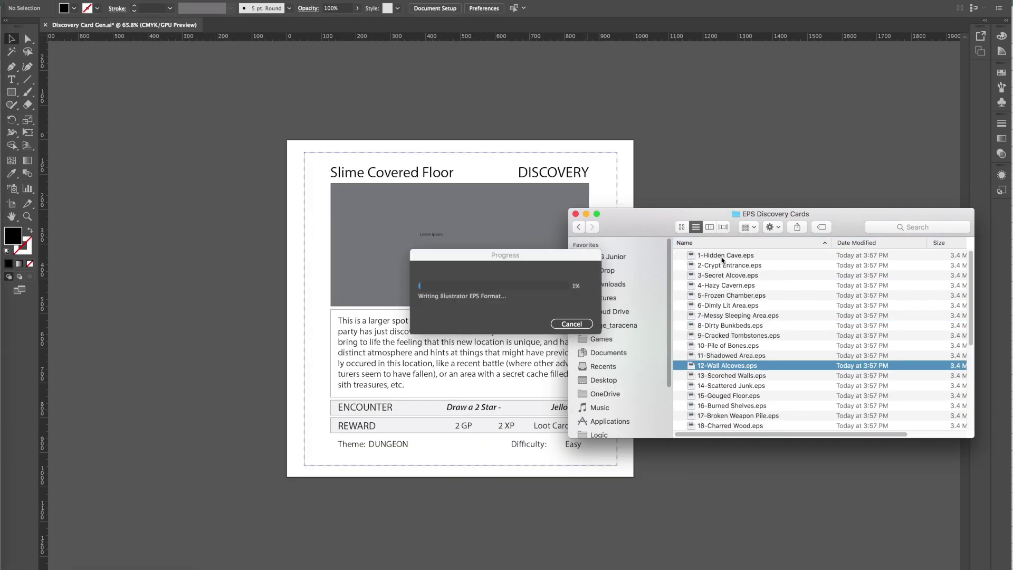
Look through the exported cards to the end of the folder and preview 100-Icequeen's Throne Room.eps
left_click(723, 257)
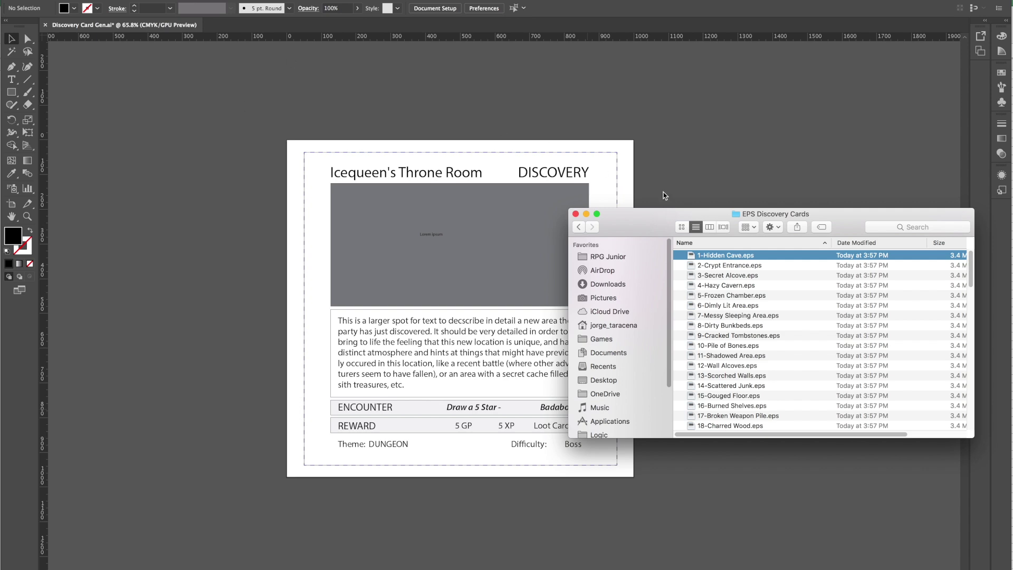
scroll(721, 332, "down", 15)
scroll(721, 332, "down", 9)
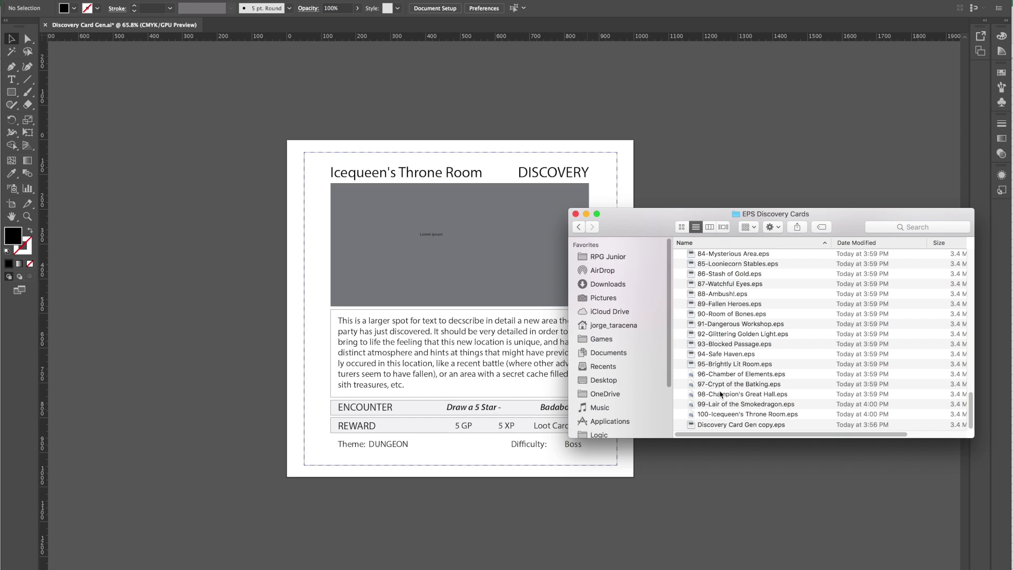
left_click(725, 414)
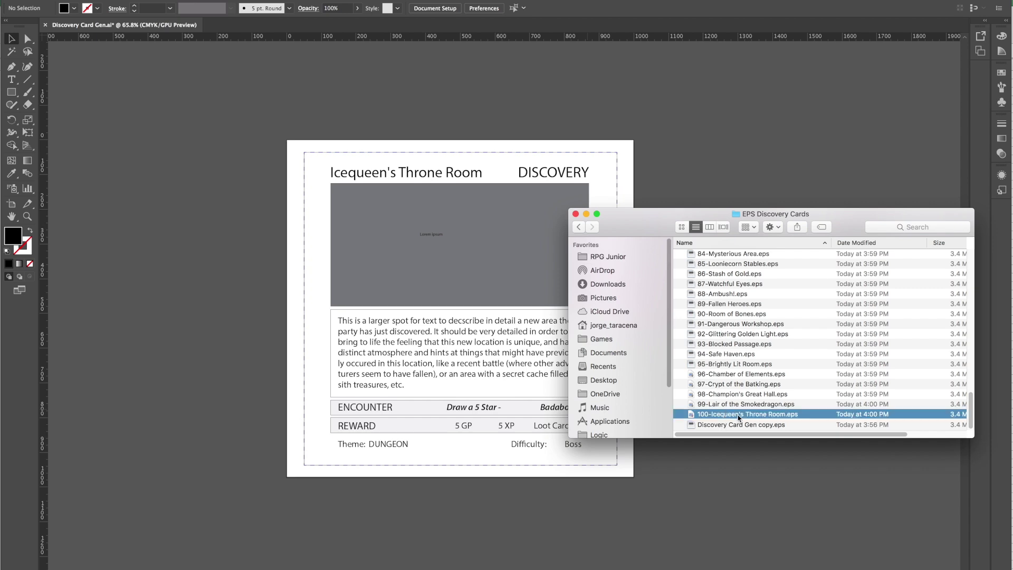
key("space")
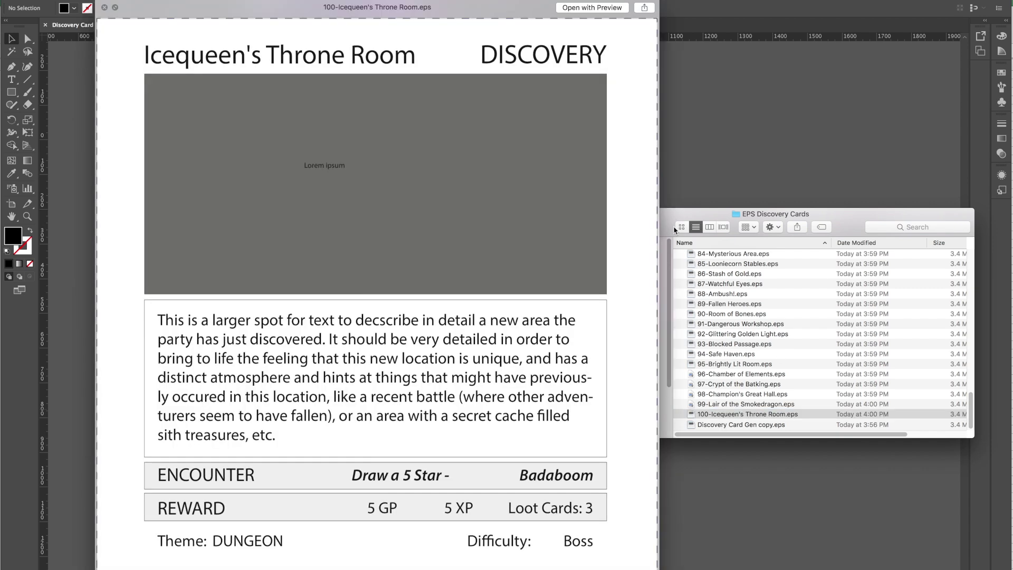
key("space")
Review the exported EPS files back to the first card, and return to Illustrator
left_click_drag(675, 230, 454, 205)
scroll(523, 329, "up", 2)
scroll(524, 330, "up", 20)
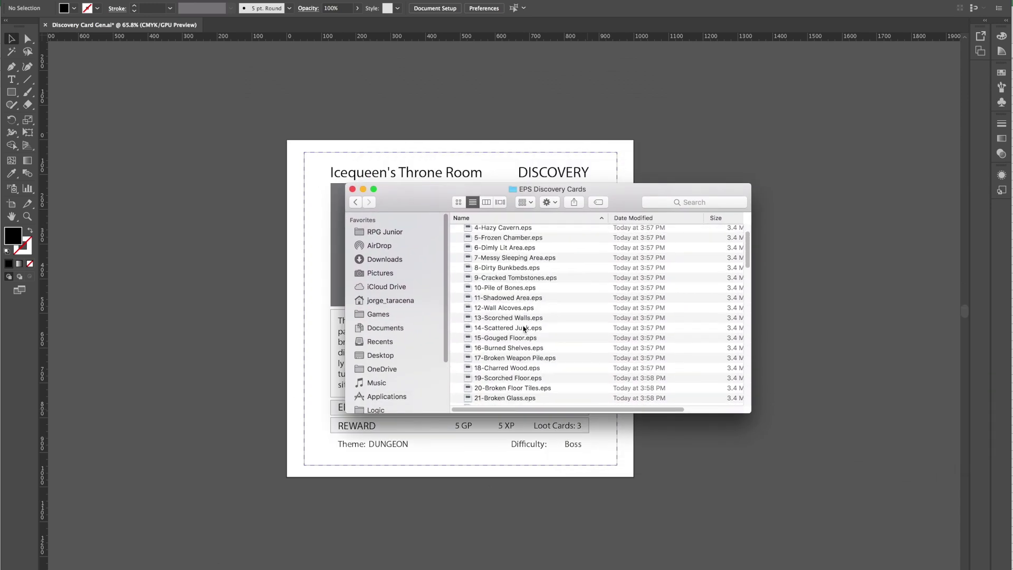
scroll(524, 330, "up", 2)
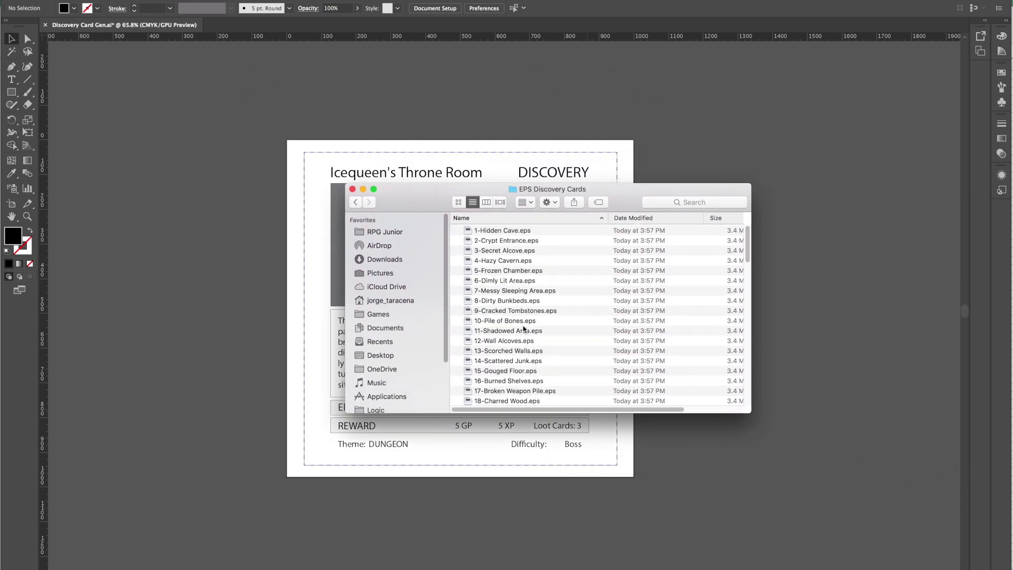
left_click(698, 157)
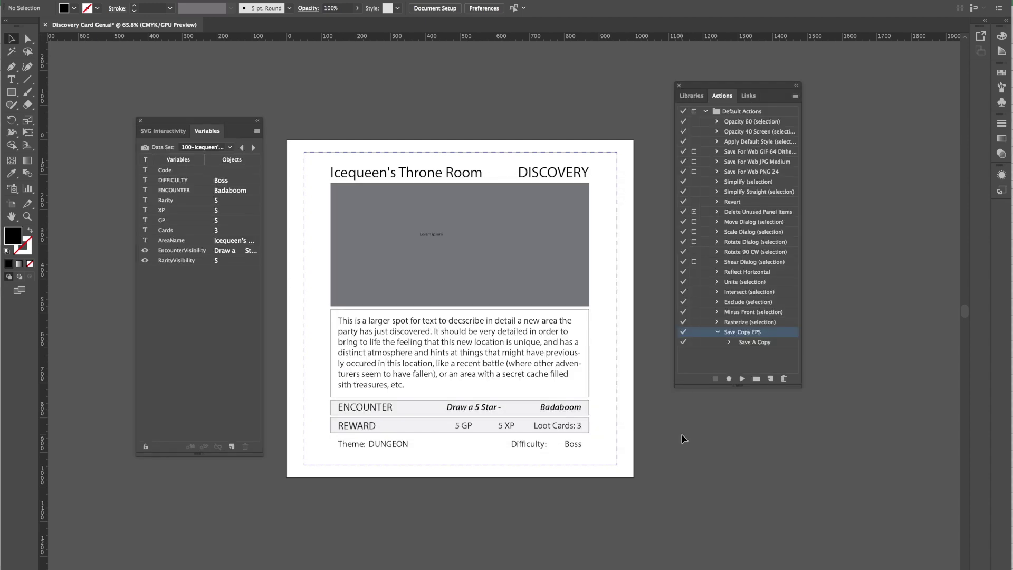